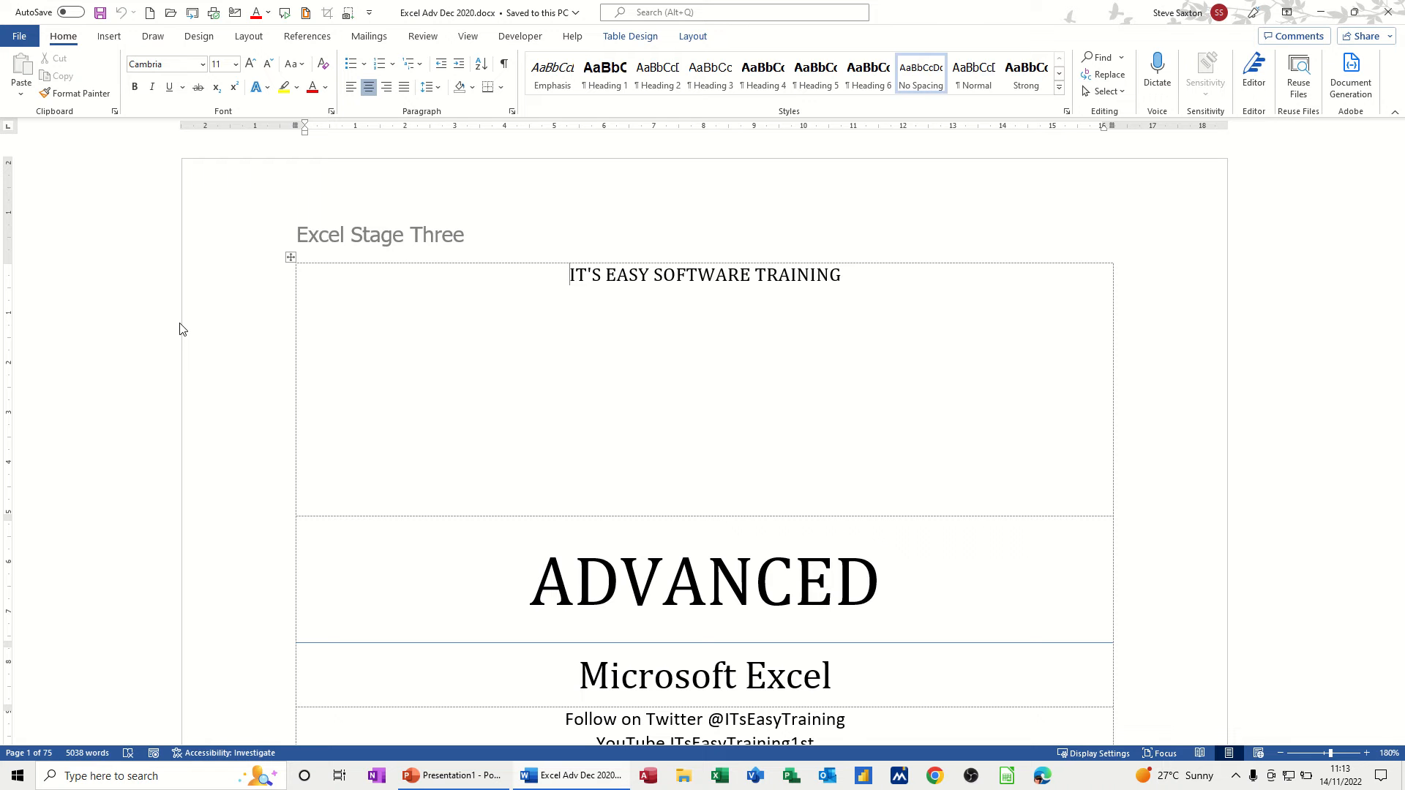
# - Show the View ribbon options for the Excel Adv Dec 2020 training booklet
pyautogui.click(467, 37)
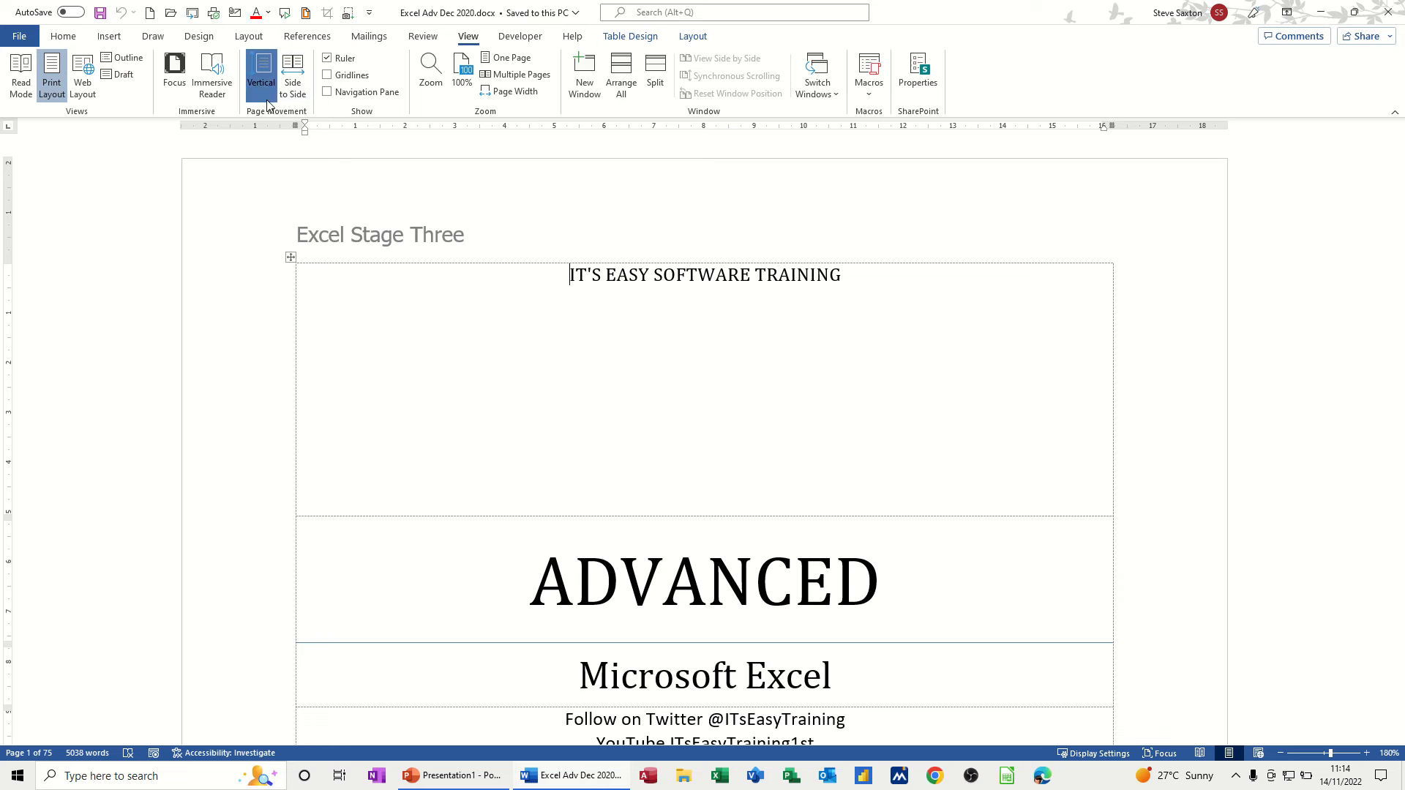
# - Lay pages Side to Side and page past the contents, Vlookup and pivot table pages
pyautogui.click(293, 79)
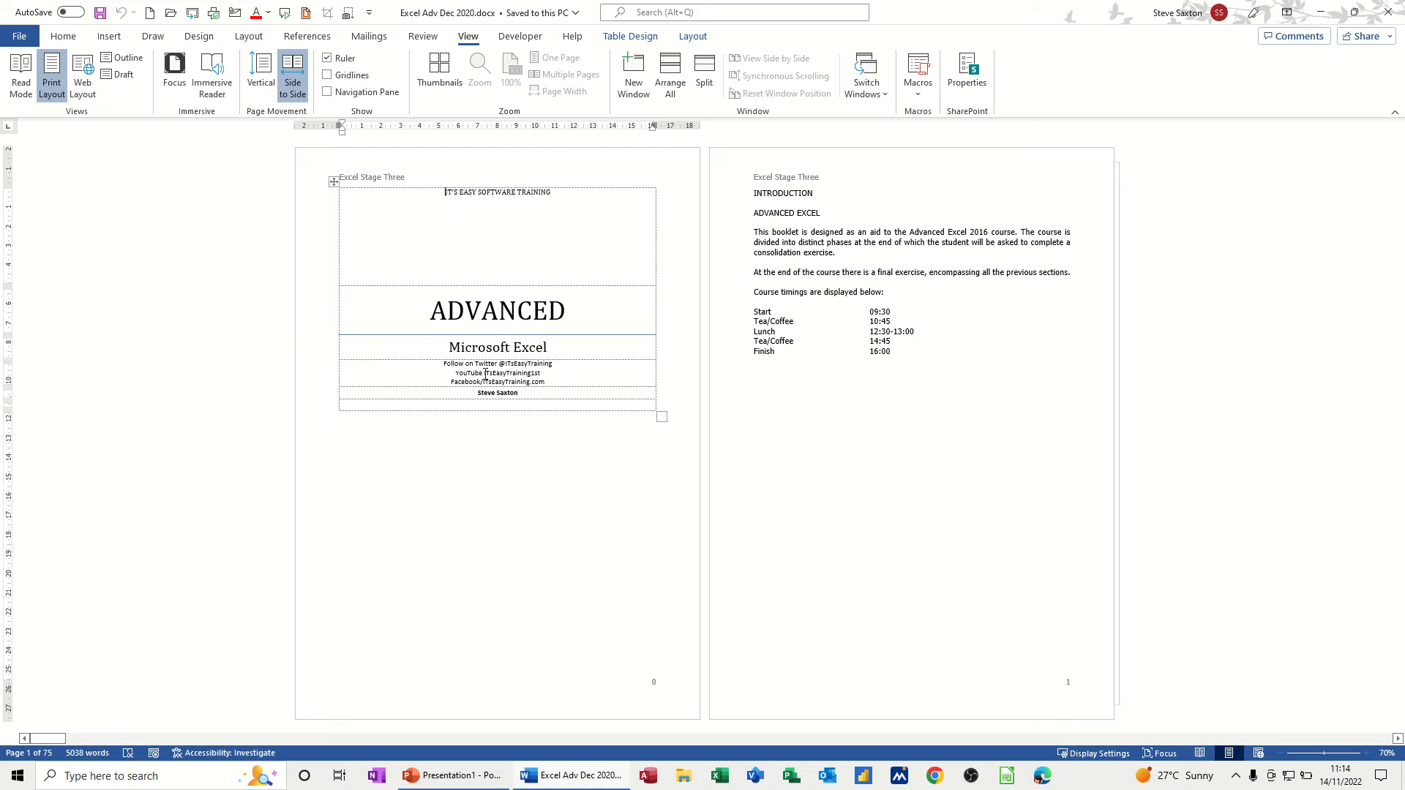
pyautogui.click(1399, 739)
pyautogui.click(1399, 739)
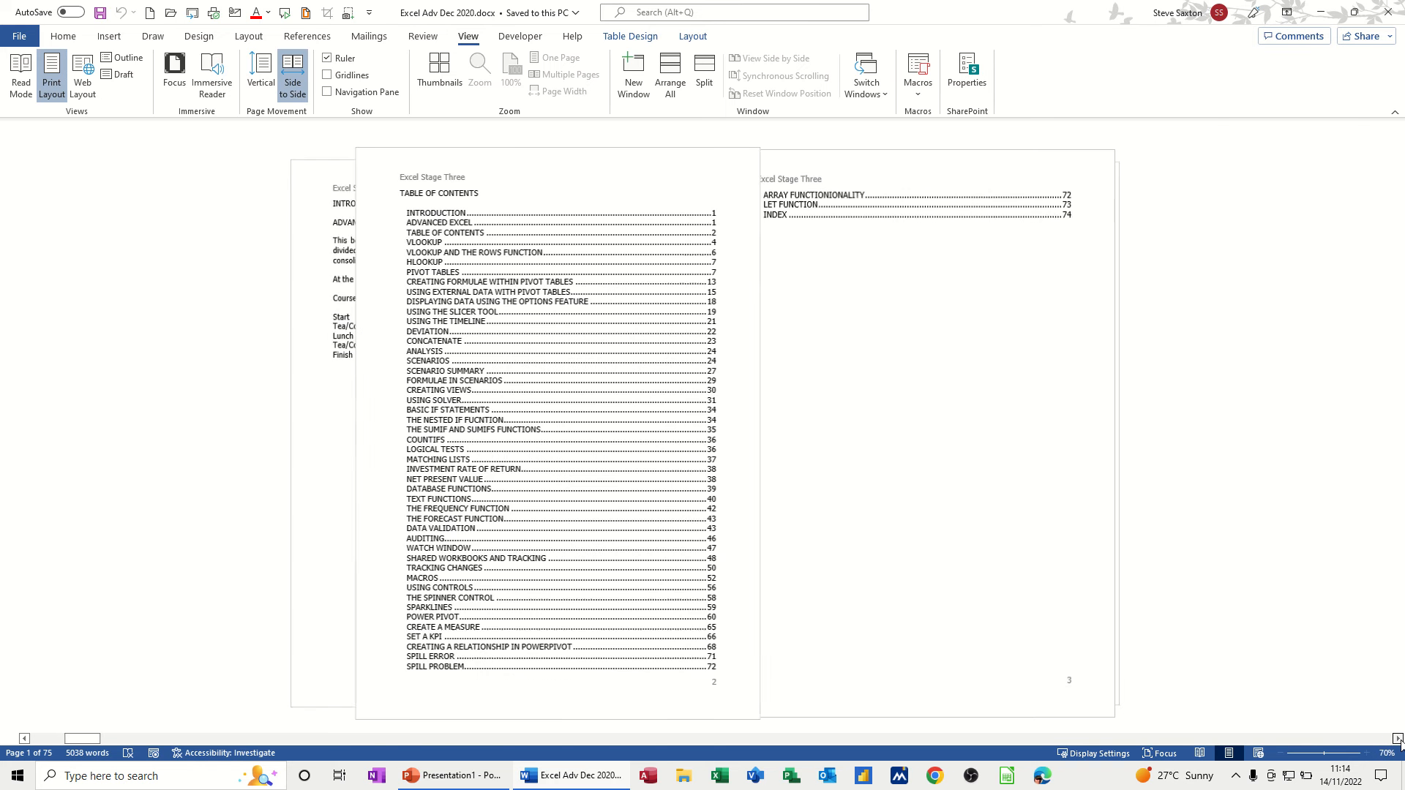
pyautogui.click(1398, 739)
pyautogui.click(1399, 739)
pyautogui.click(1398, 739)
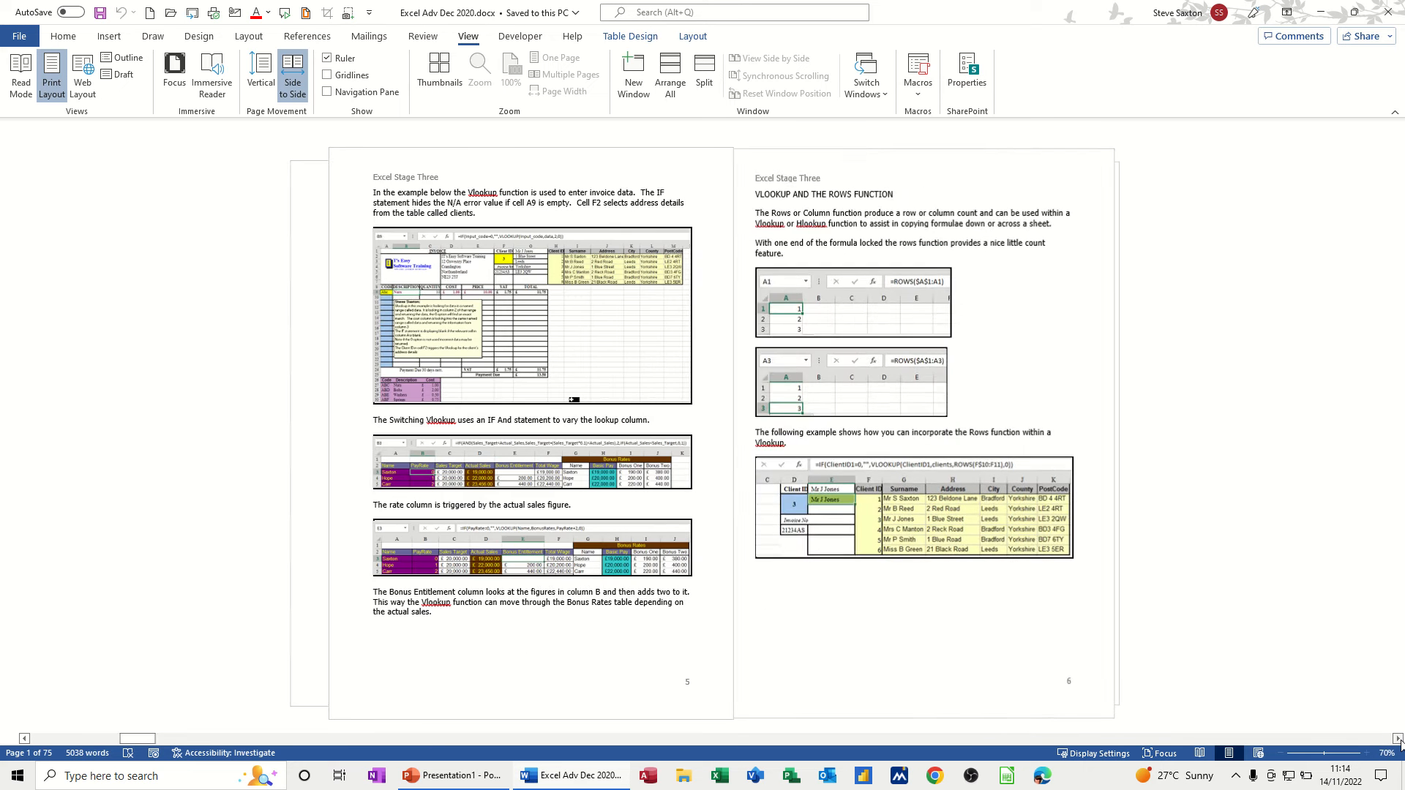
pyautogui.click(1398, 739)
pyautogui.click(1399, 739)
pyautogui.click(1399, 739)
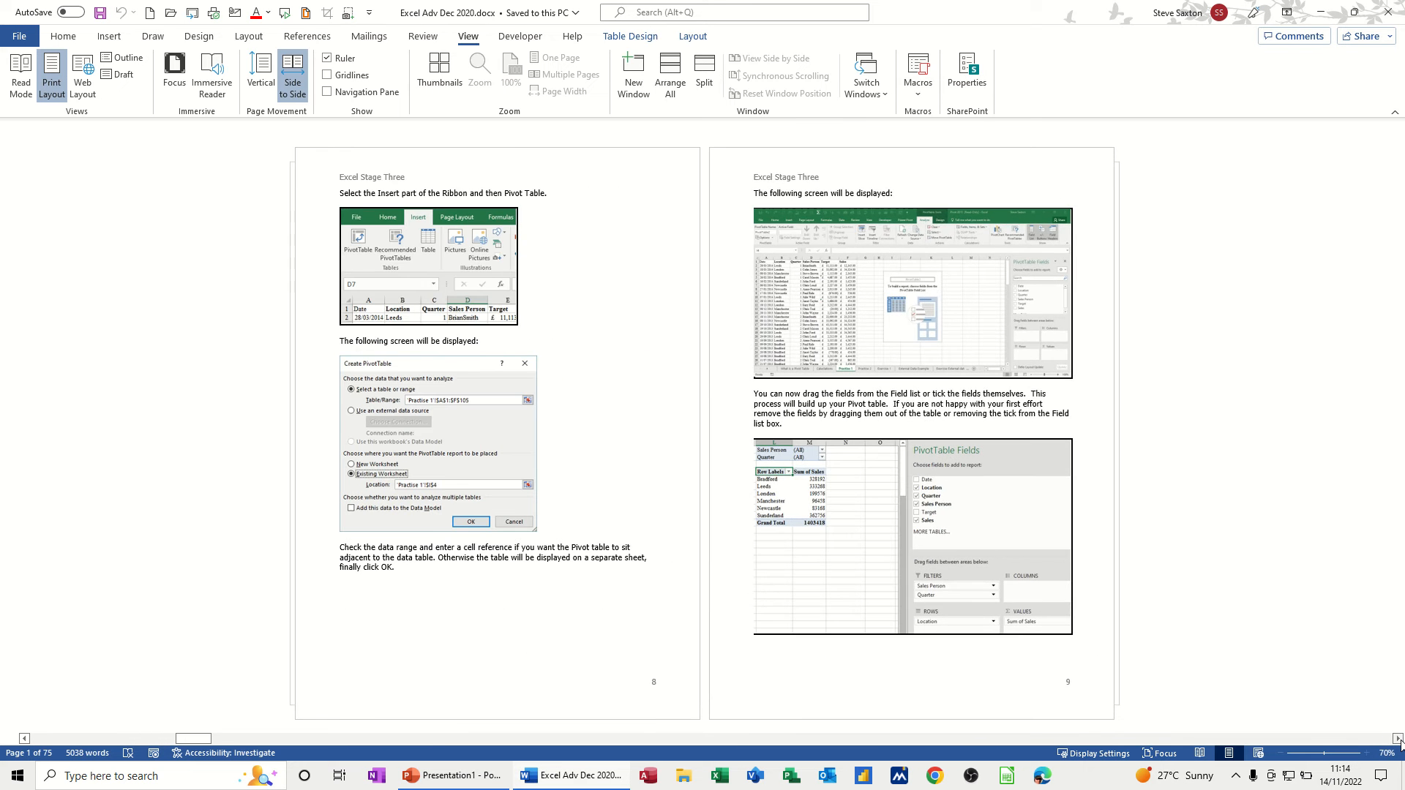
# - Page on through Format Cells, calculated field and external data pages, then return to Vertical paging
pyautogui.click(1399, 739)
pyautogui.click(1399, 740)
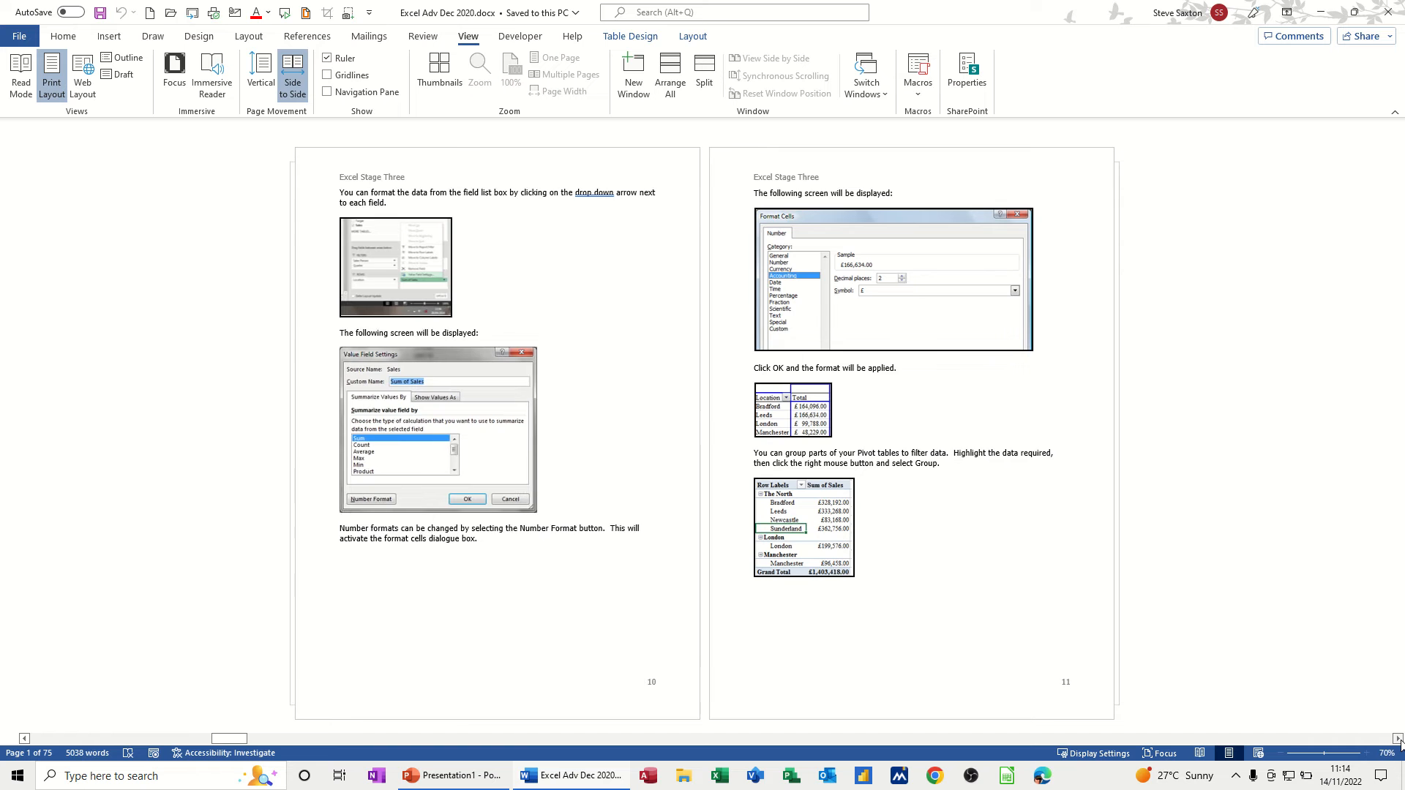
pyautogui.click(1398, 739)
pyautogui.click(1398, 739)
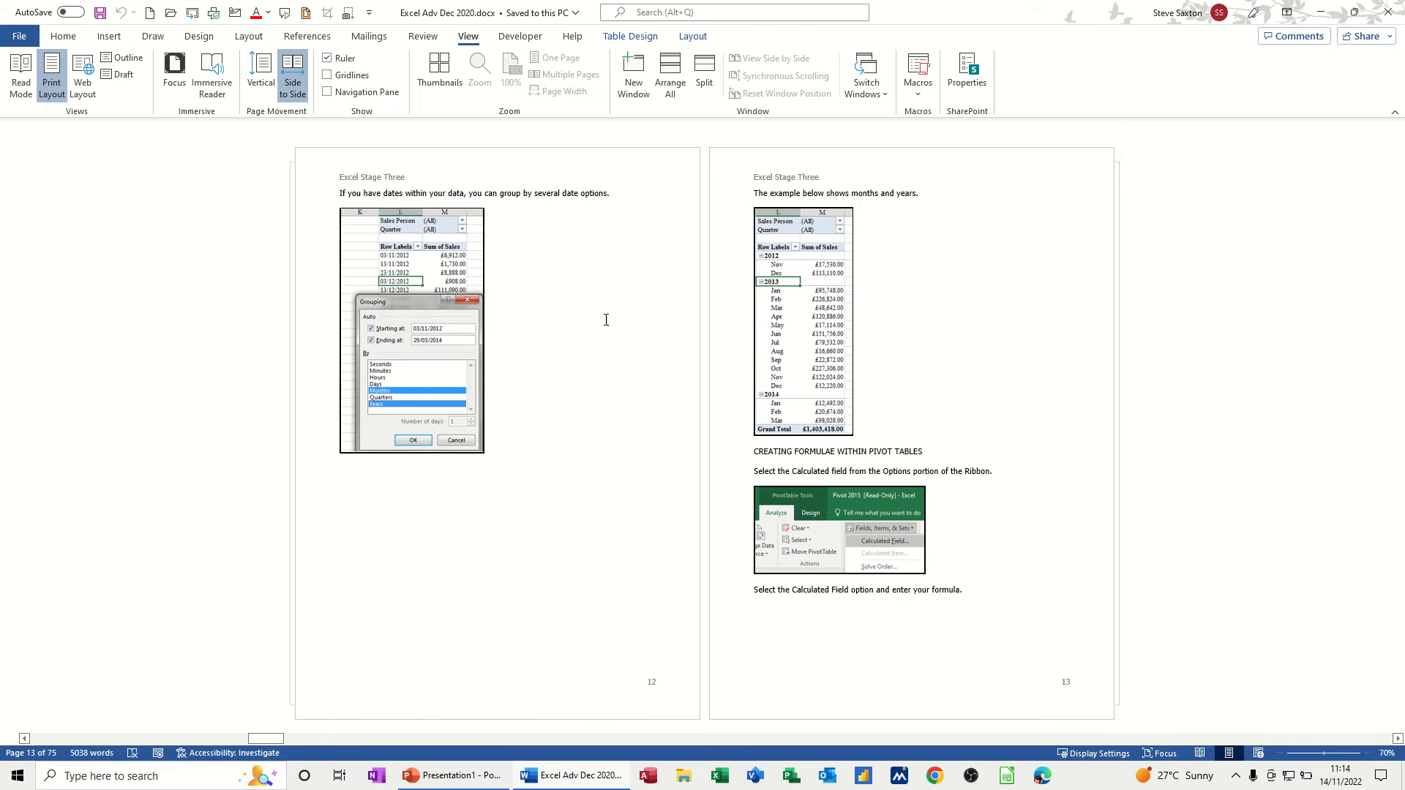
pyautogui.click(1399, 739)
pyautogui.click(1399, 739)
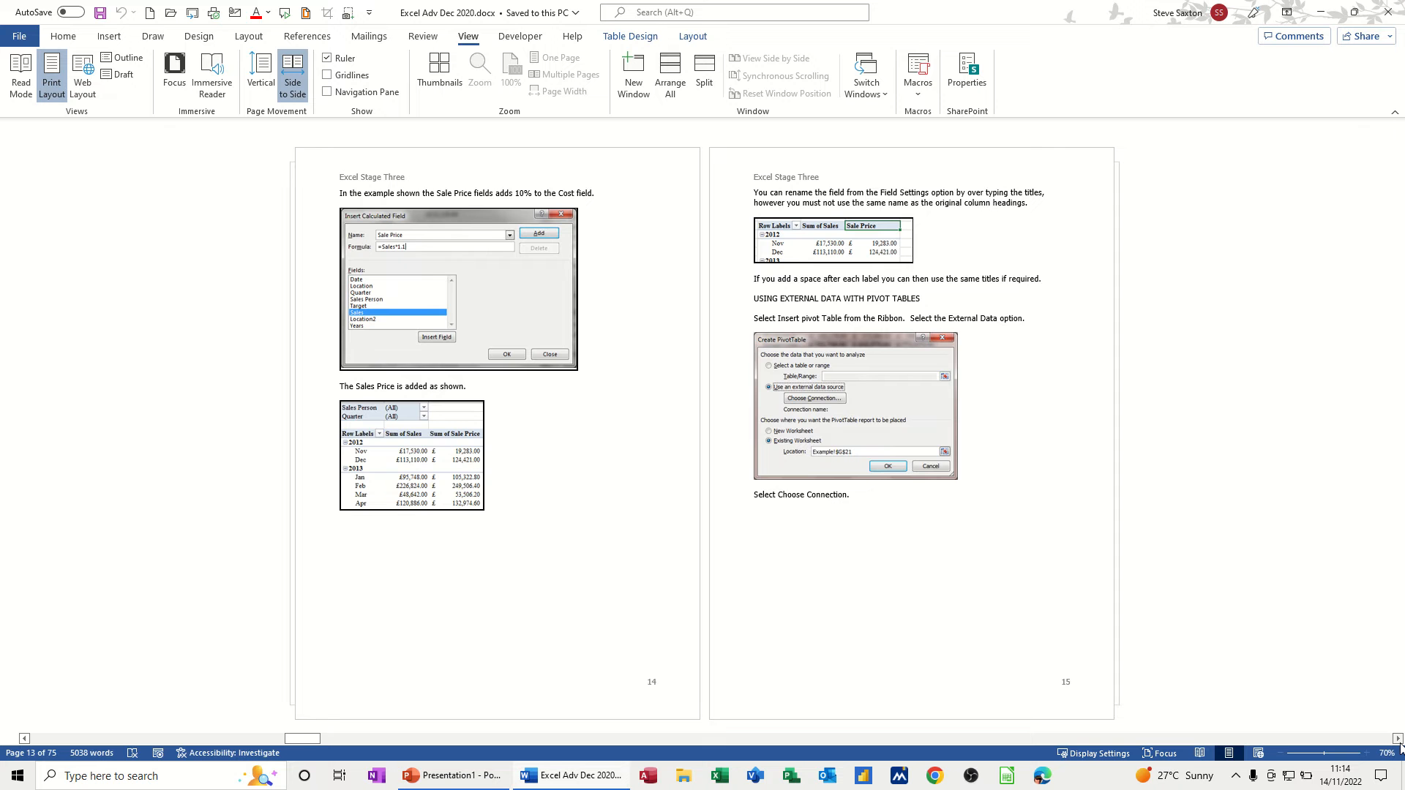
pyautogui.click(1398, 739)
pyautogui.click(1399, 739)
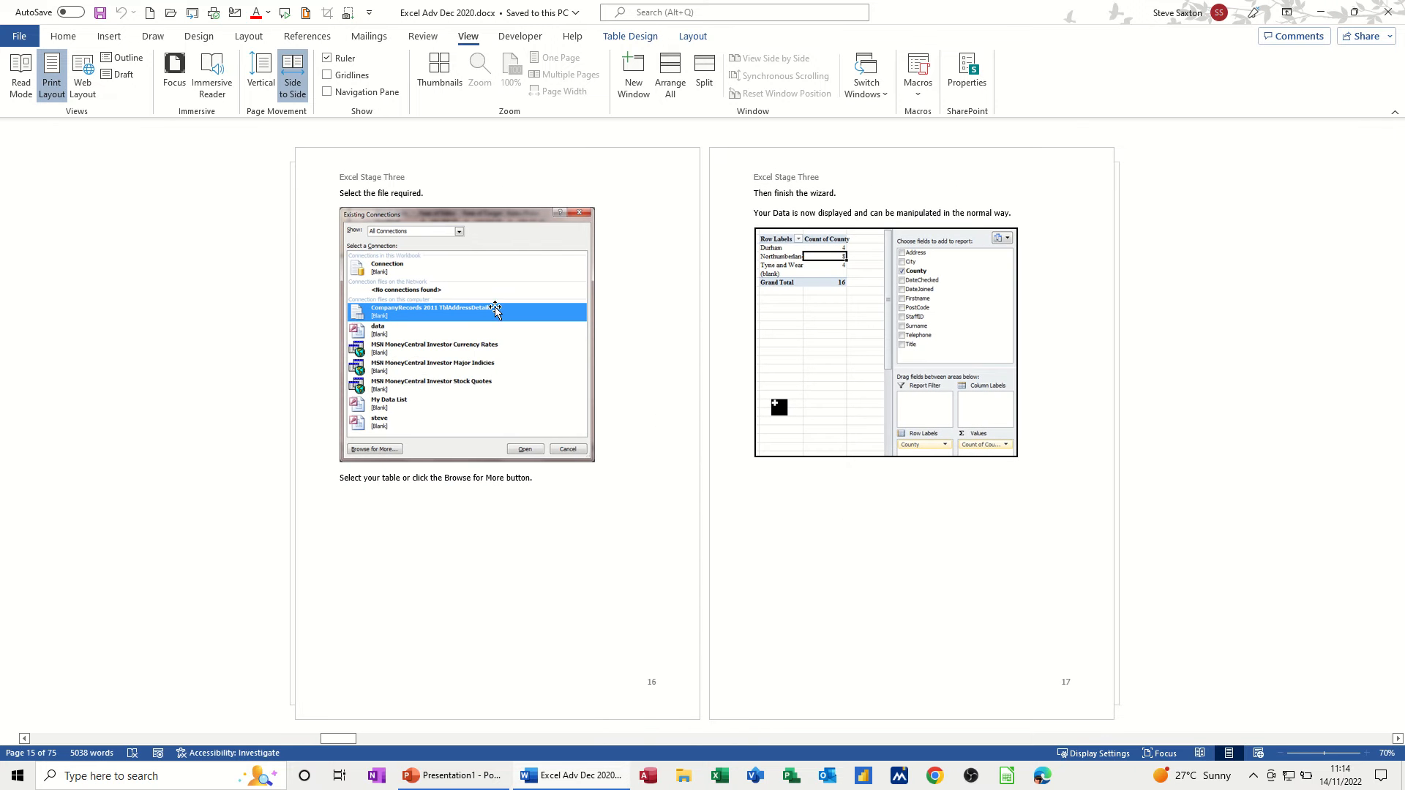
pyautogui.click(262, 72)
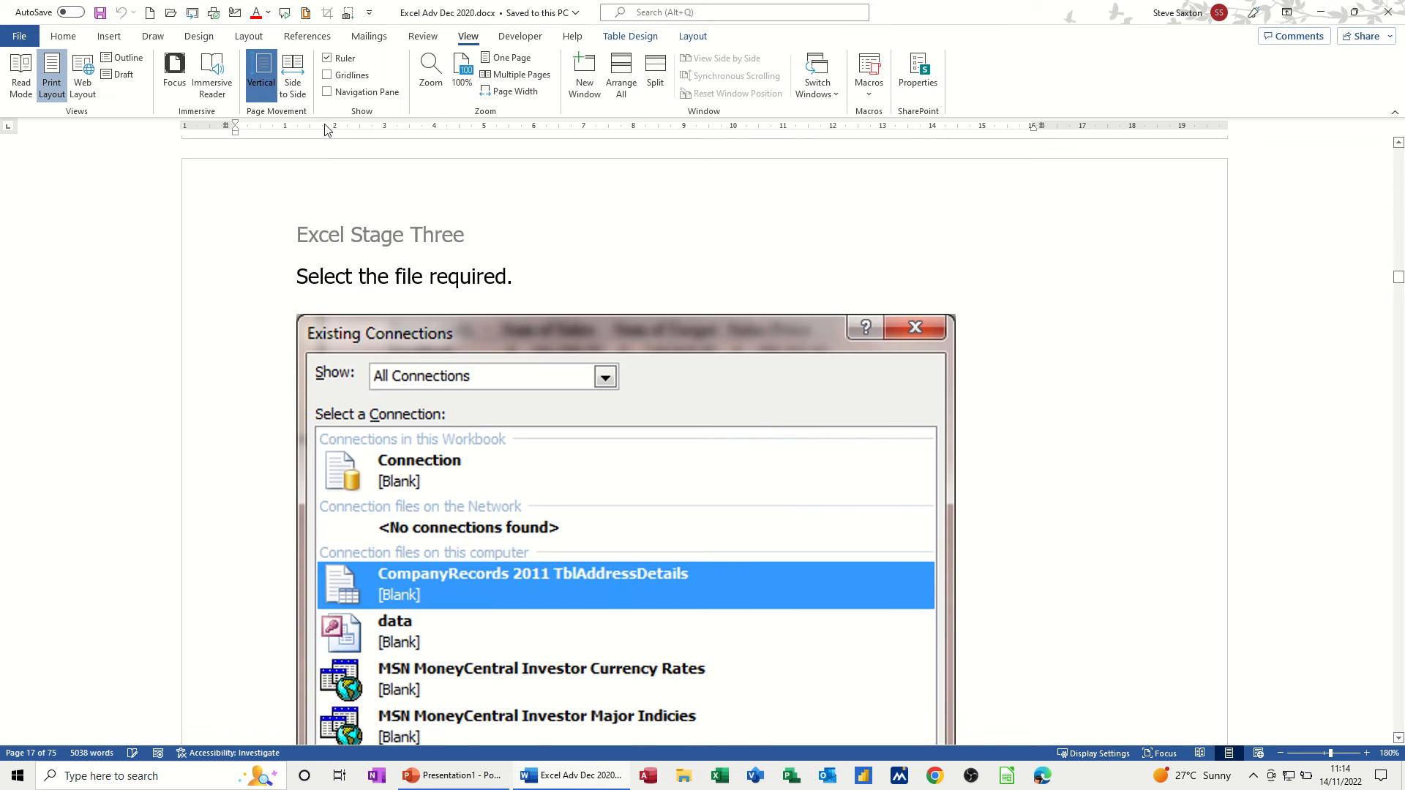
# - Scroll from page 17 back up to the page 2 Introduction listing the course timings
pyautogui.scroll(-8, 1014, 417)
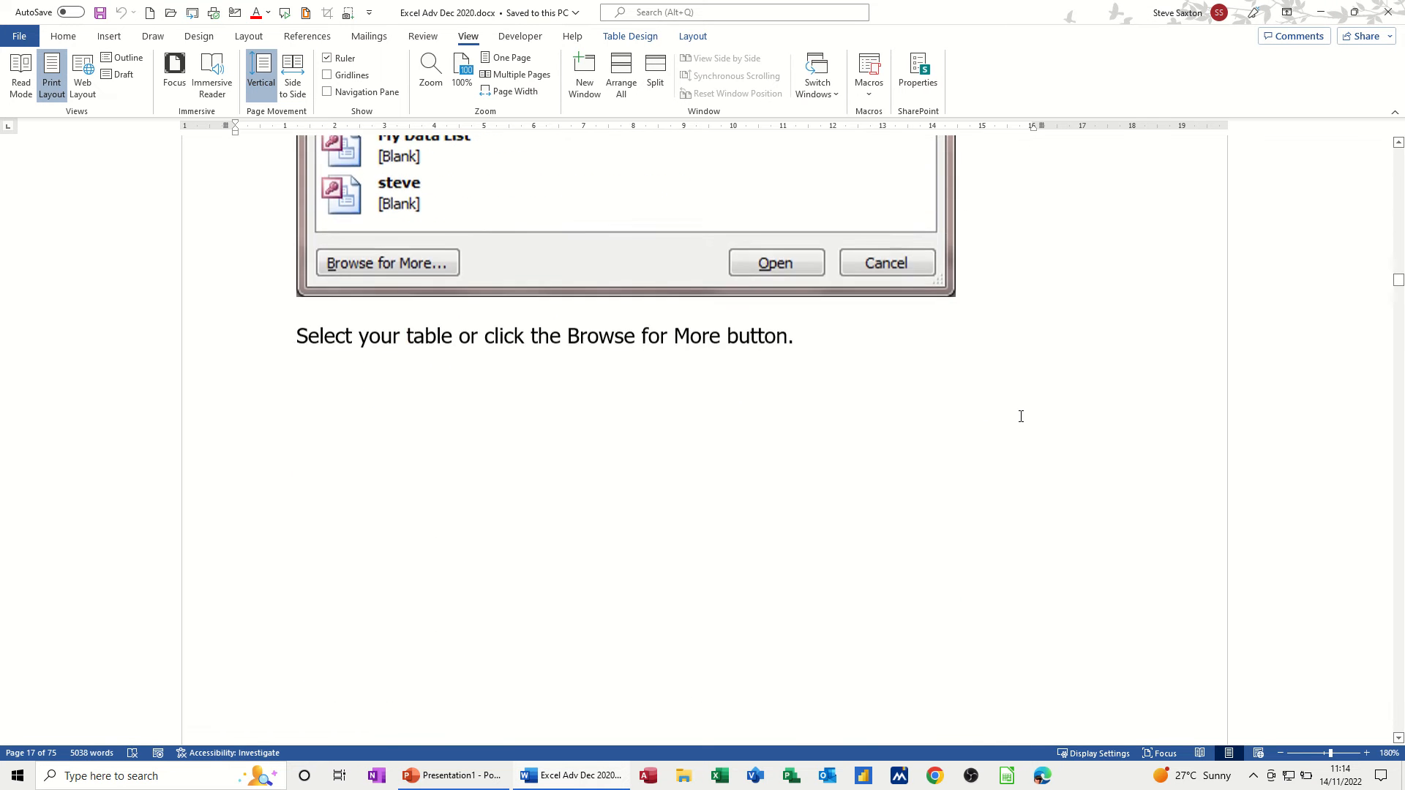
pyautogui.scroll(15, 1022, 416)
pyautogui.scroll(-15, 1017, 419)
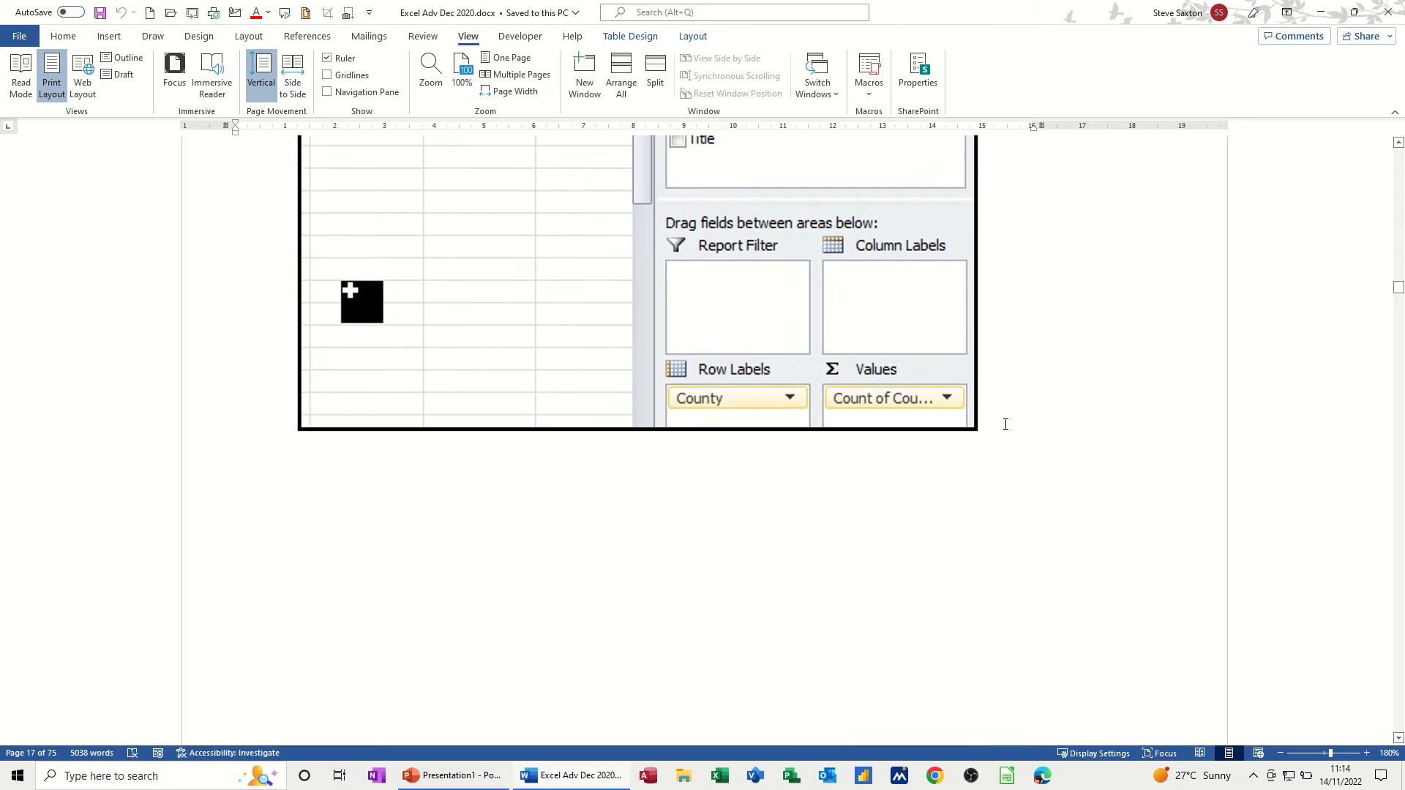
pyautogui.scroll(-5, 1006, 424)
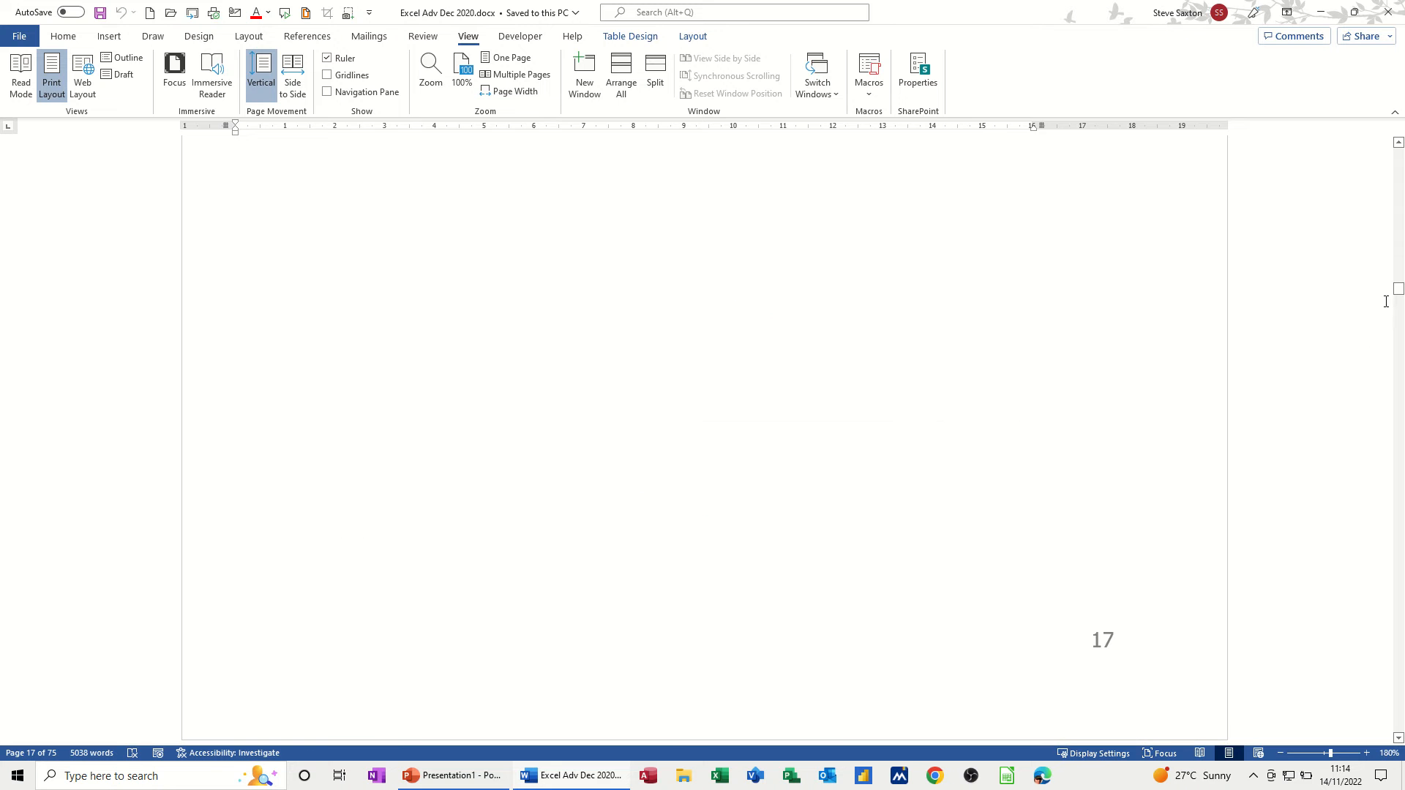
pyautogui.moveTo(1398, 291); pyautogui.dragTo(1398, 165)
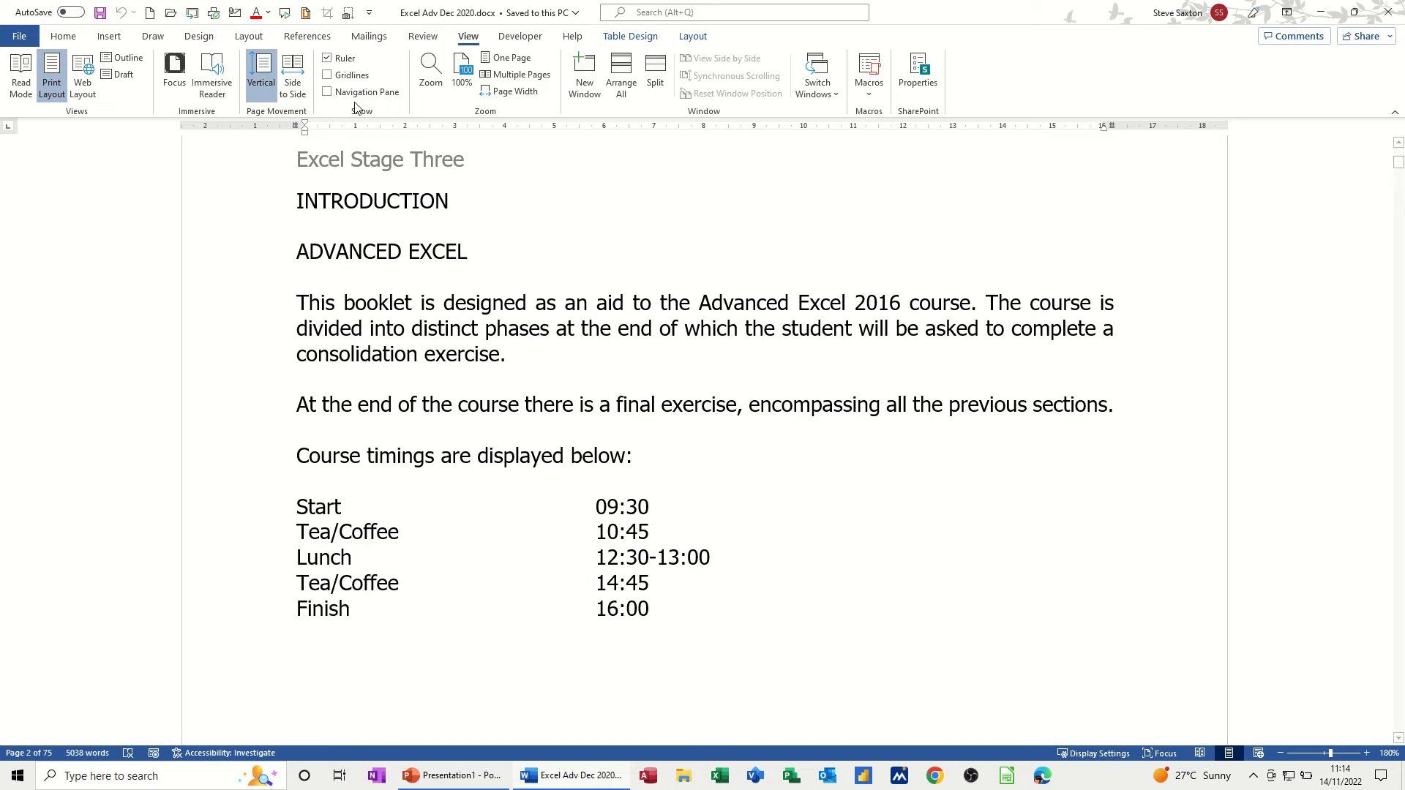
# - Switch to Side to Side and use Thumbnails to jump to page 11, then reach pages 13–14
pyautogui.click(293, 70)
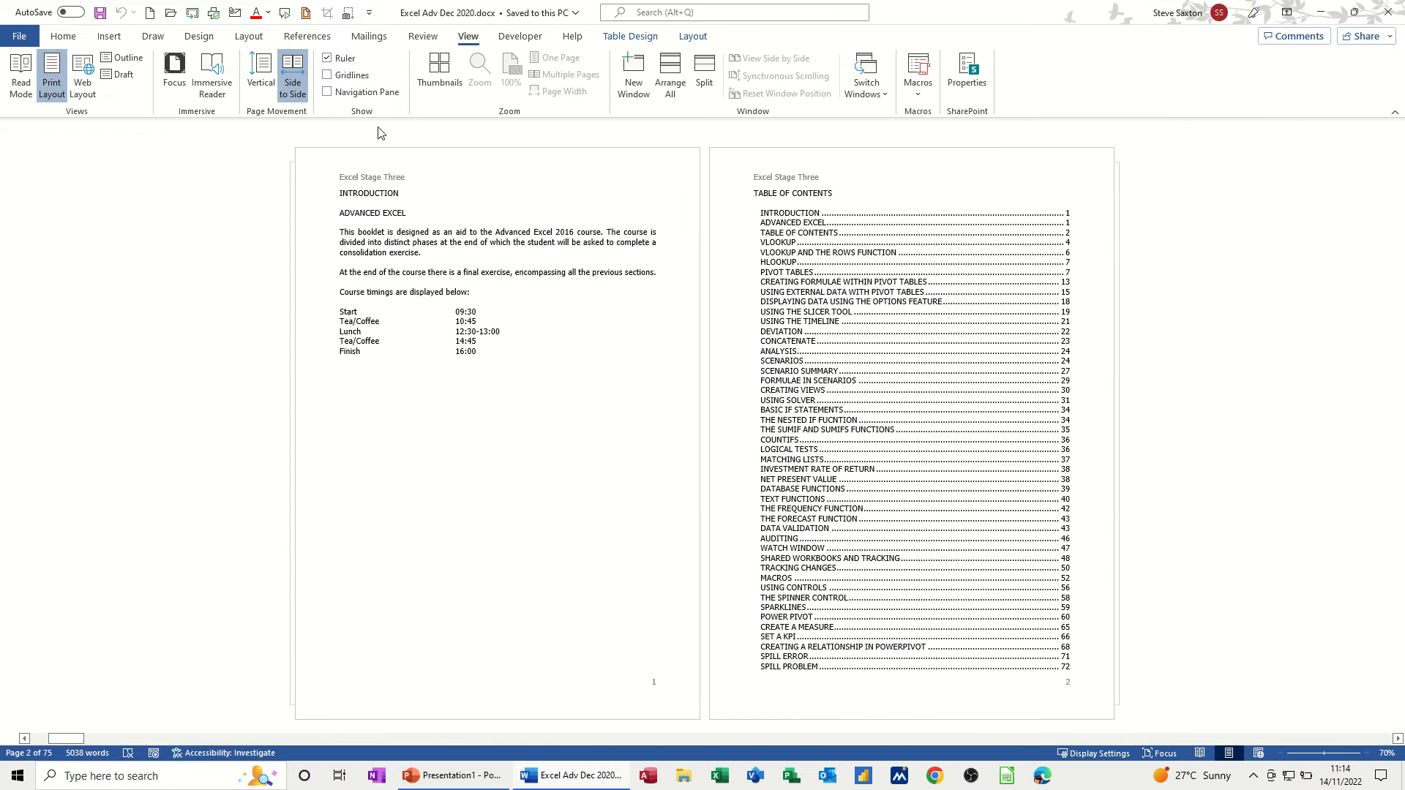
pyautogui.click(442, 70)
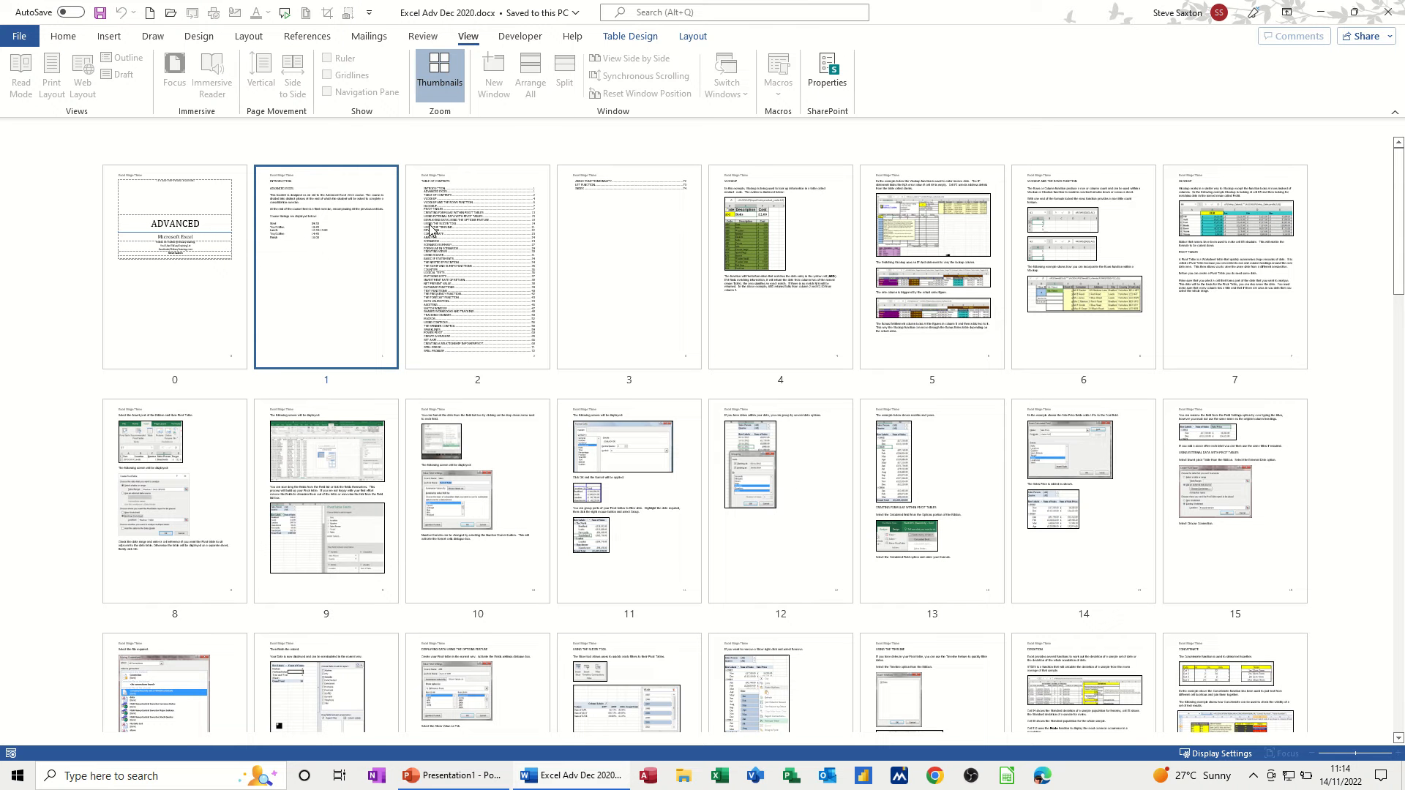
pyautogui.click(674, 496)
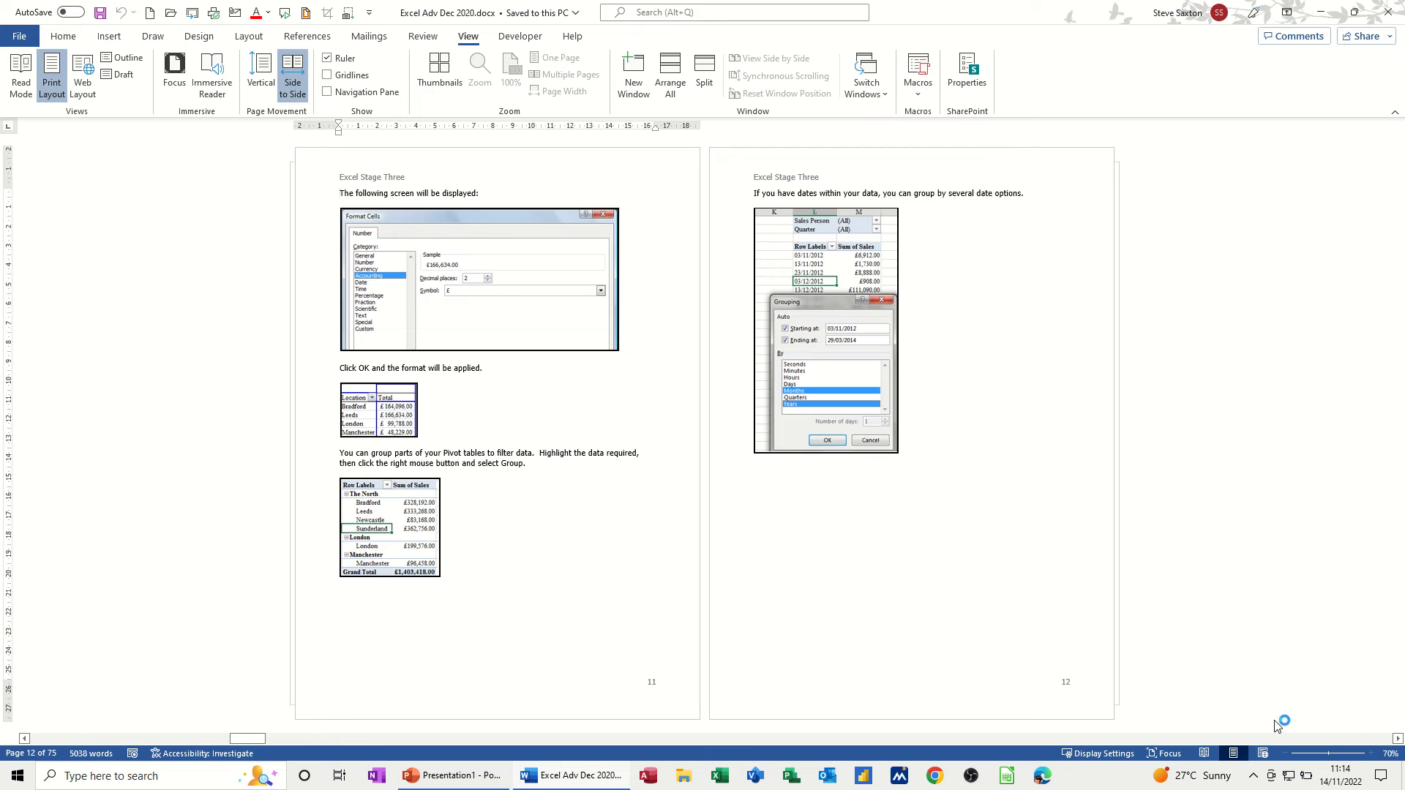
pyautogui.click(1398, 739)
pyautogui.click(1398, 739)
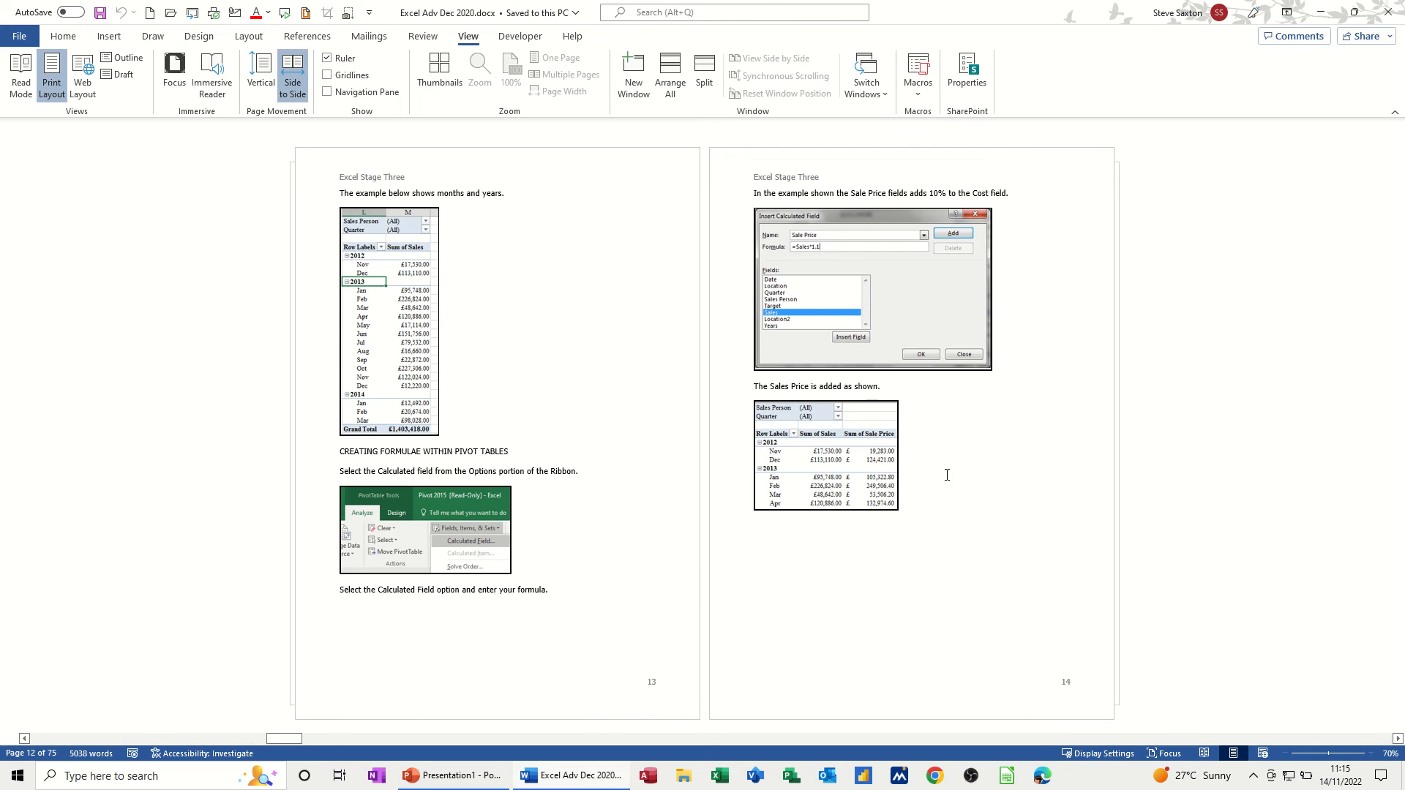
# - Jump via Thumbnails to the timeline and deviation pages, then page forward to scenario pages 25–26
pyautogui.click(439, 73)
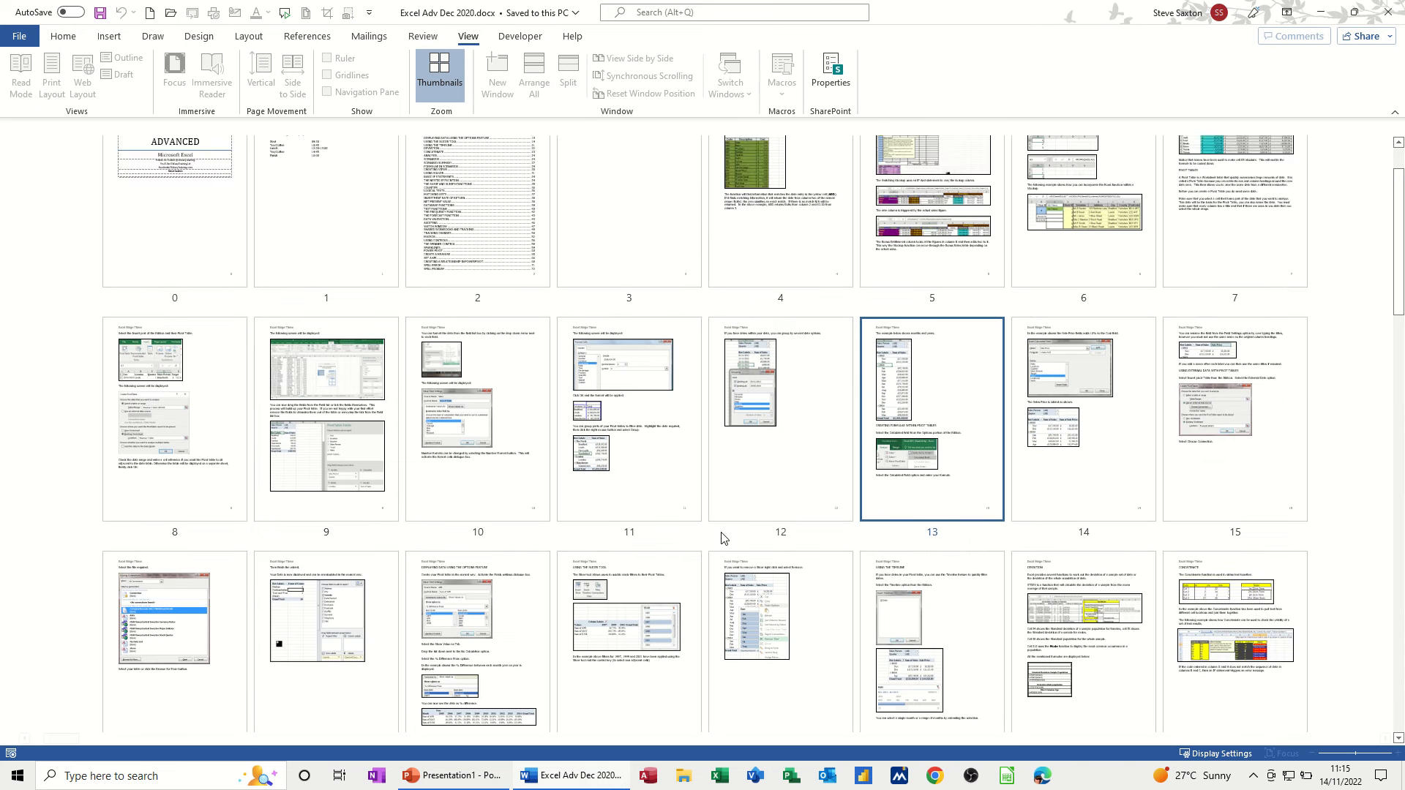
pyautogui.click(897, 586)
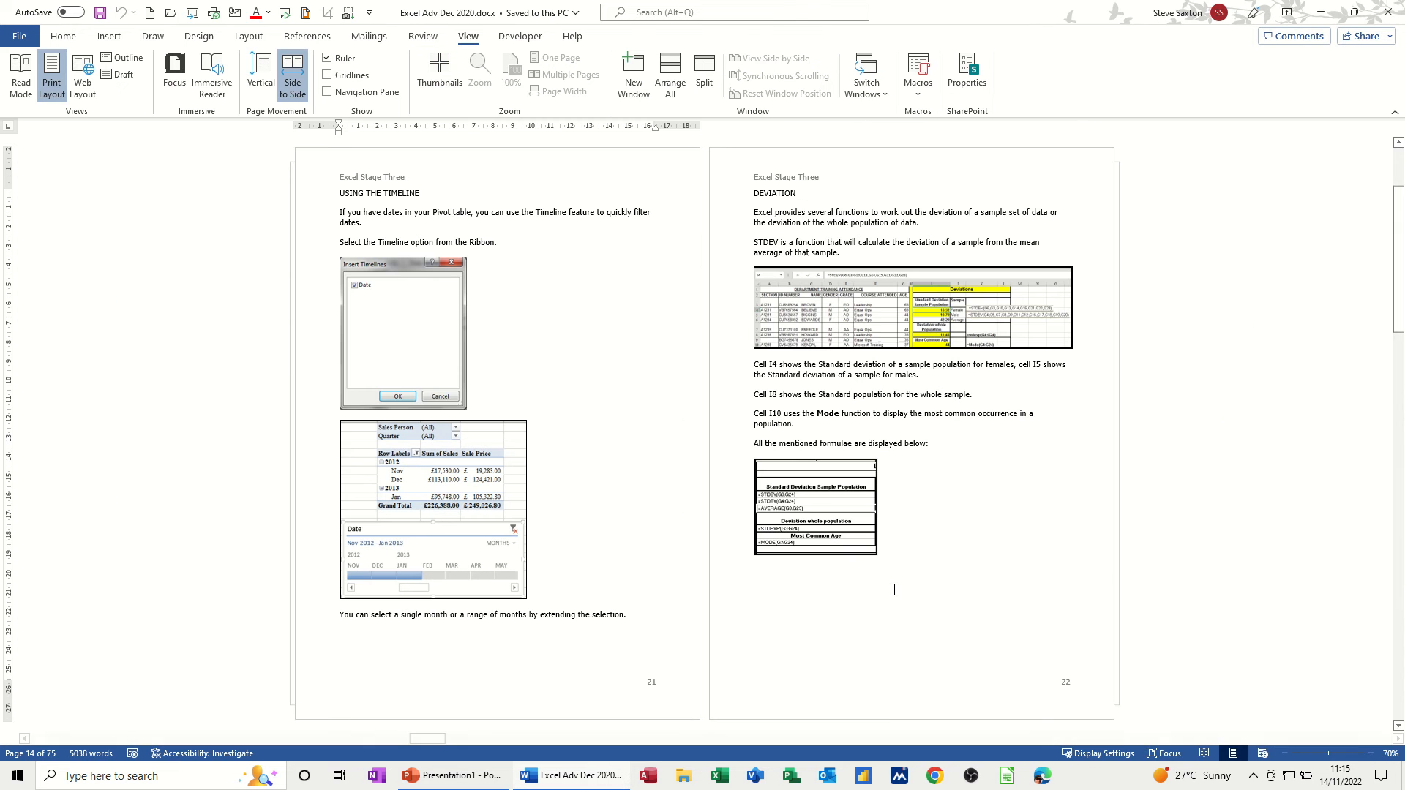
pyautogui.click(1398, 739)
pyautogui.click(1397, 739)
pyautogui.click(1398, 739)
pyautogui.click(1398, 740)
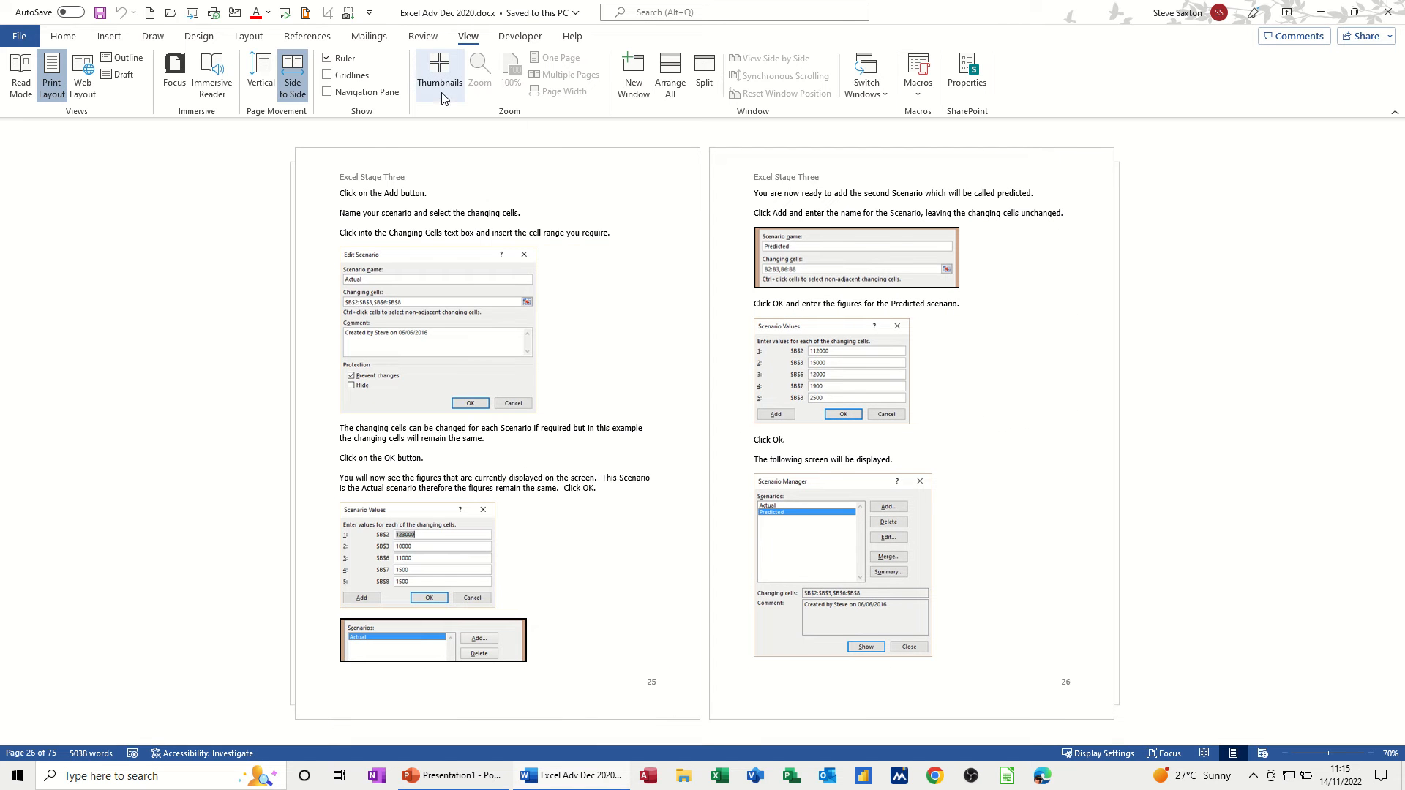
# - Return to Vertical paging at the page 1 cover title and show the Home ribbon options
pyautogui.click(265, 78)
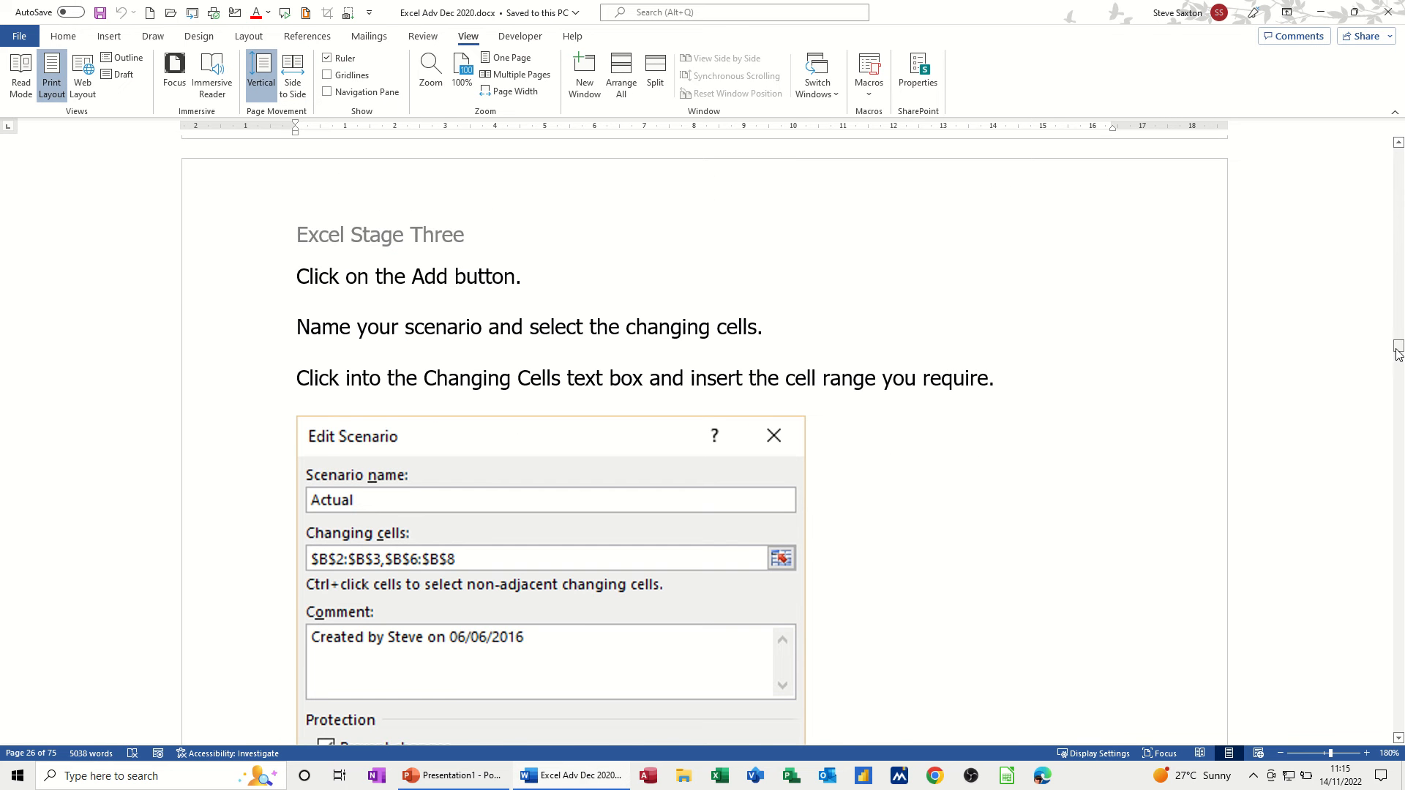
pyautogui.moveTo(1398, 346); pyautogui.dragTo(1389, 161)
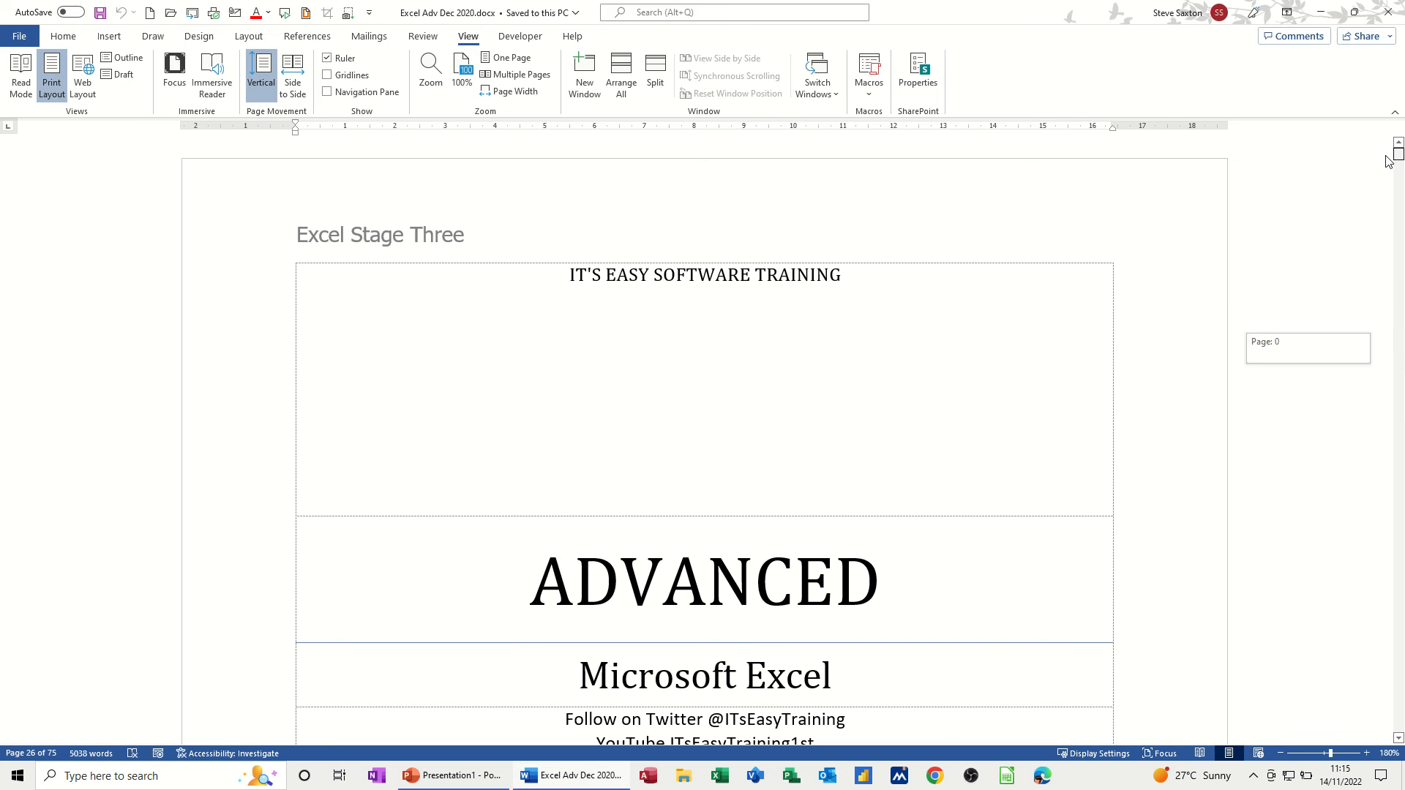
pyautogui.click(564, 322)
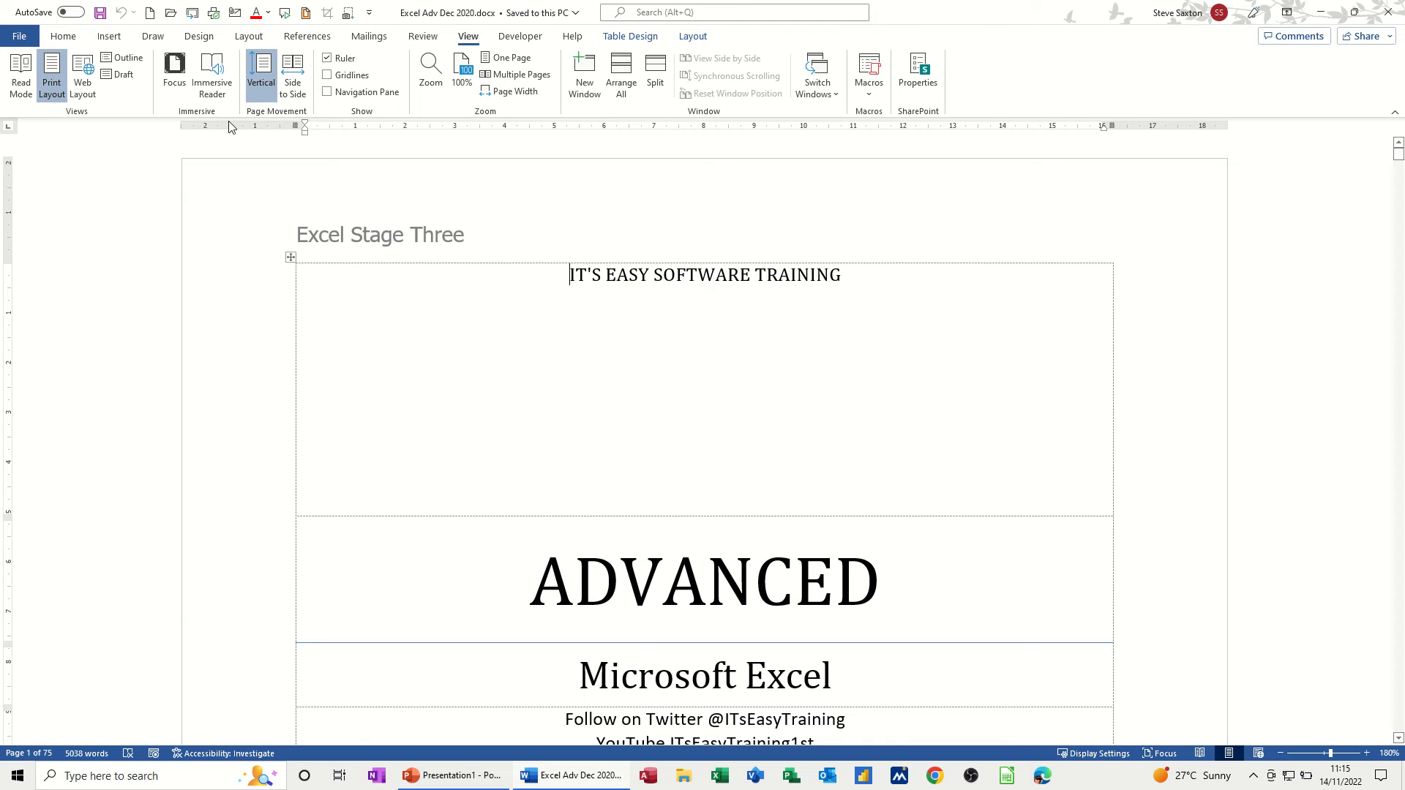
pyautogui.click(69, 40)
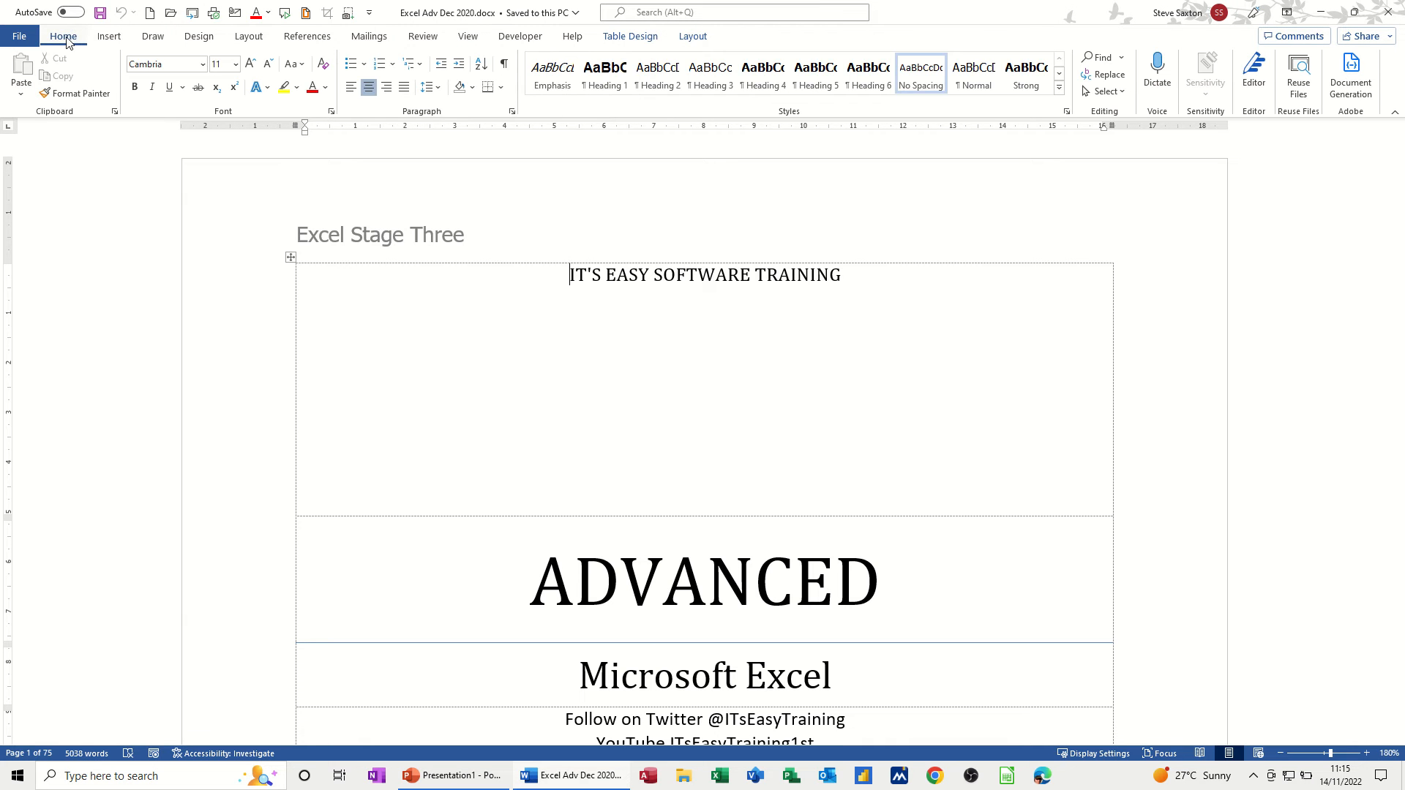
# - Open the Editor pane and let it score the booklet: 76%, 14 spelling, 23 grammar issues
pyautogui.click(1255, 73)
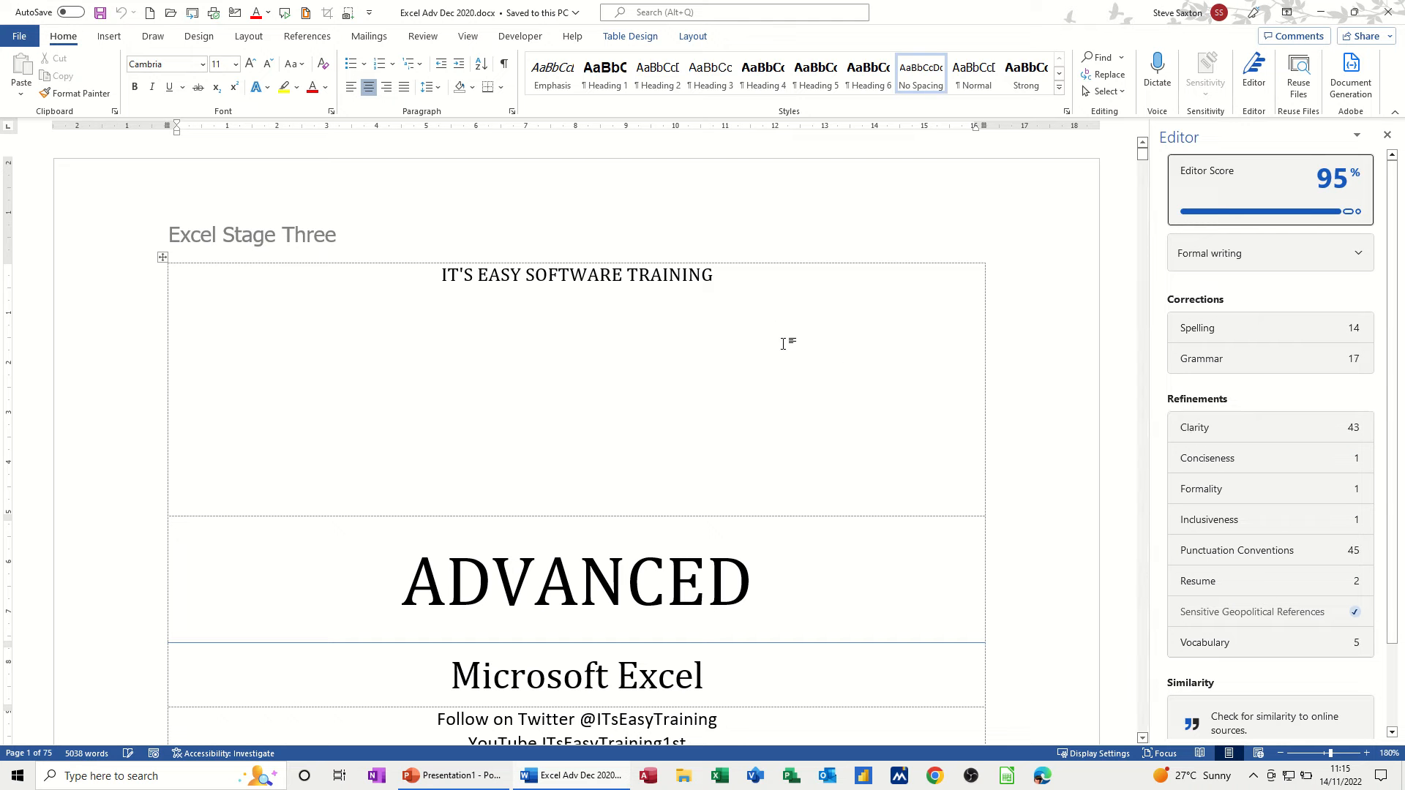
pyautogui.scroll(-3, 750, 383)
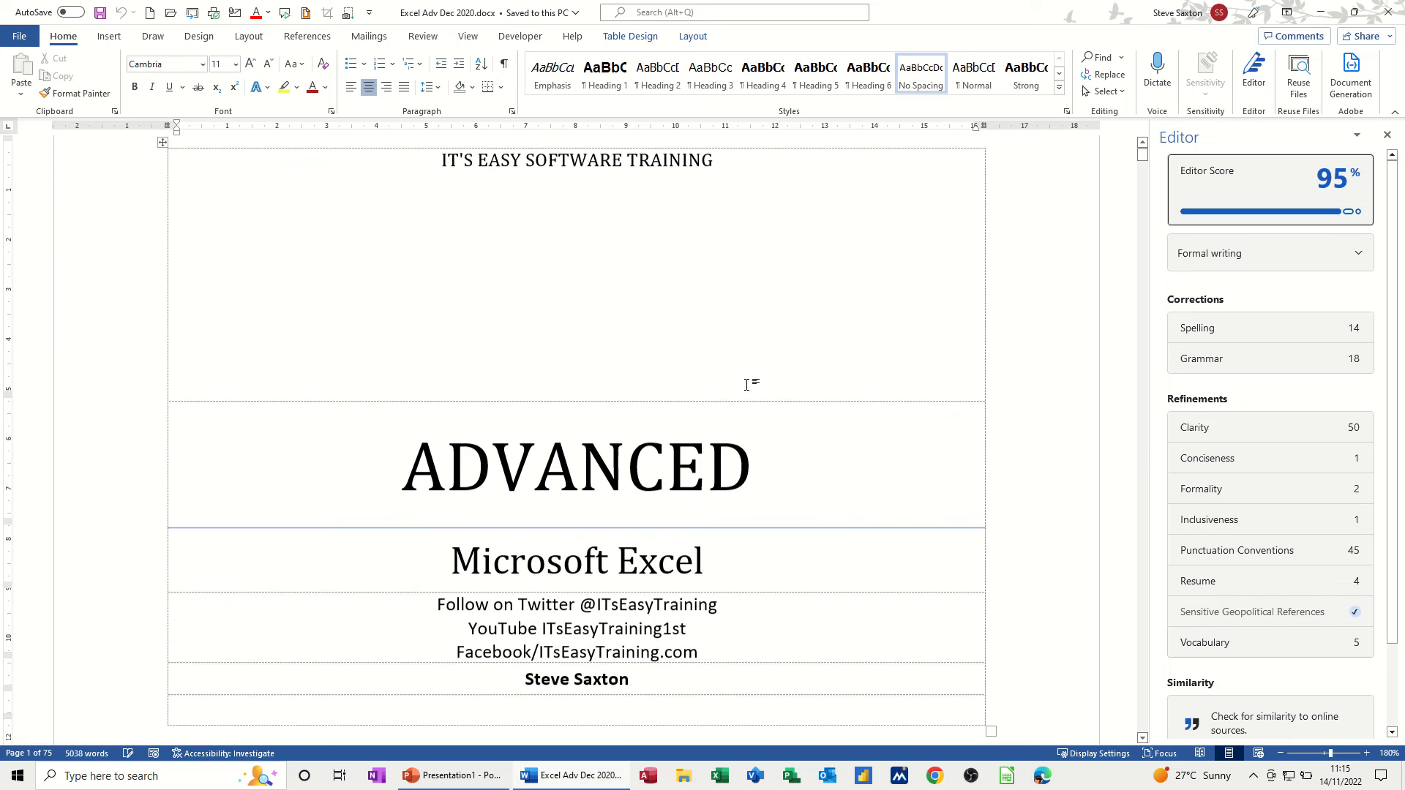
pyautogui.scroll(3, 781, 422)
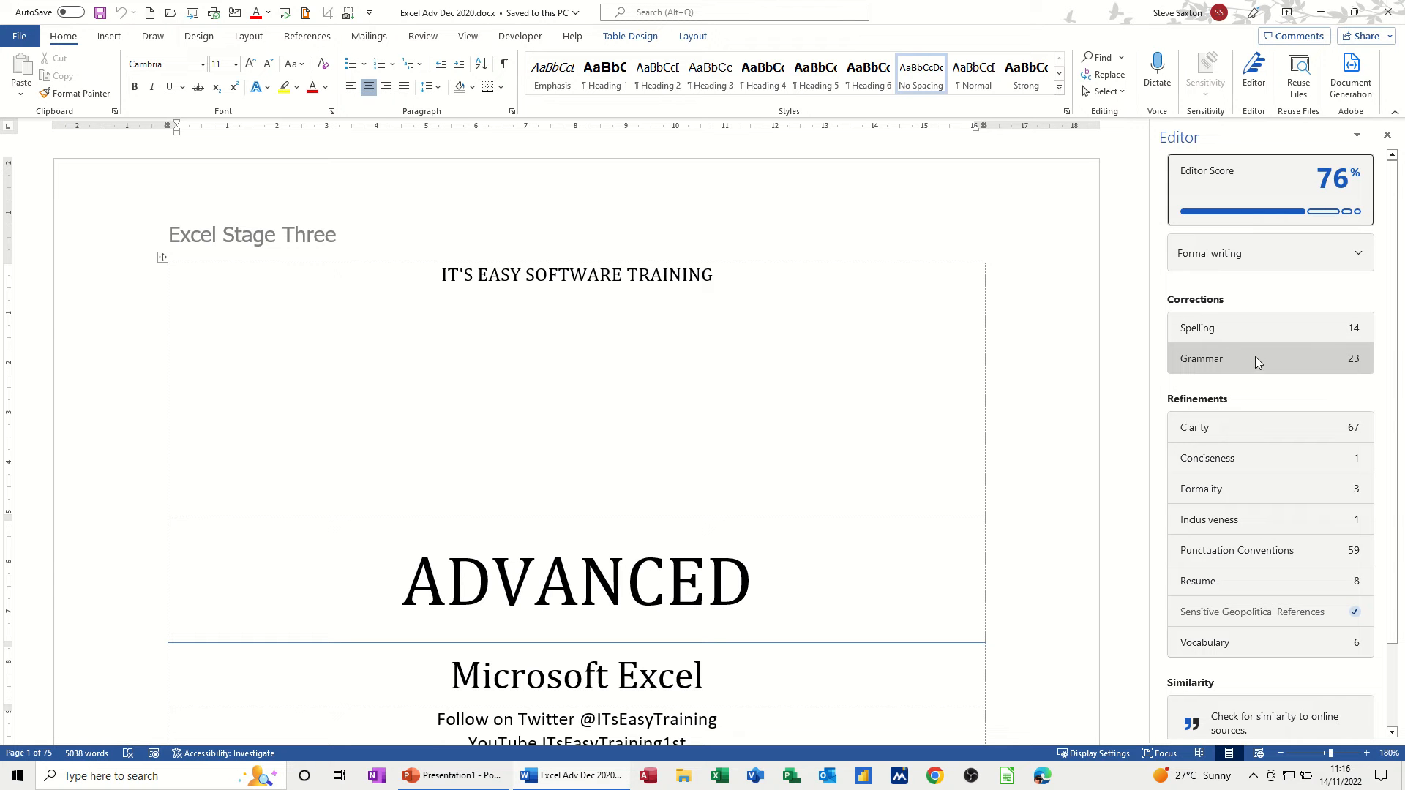
# - Ignore spelling flags on Vlookup, product_code, Hlookup, Post_Name, the repeated AND and Ctrl+Shift
pyautogui.click(1227, 326)
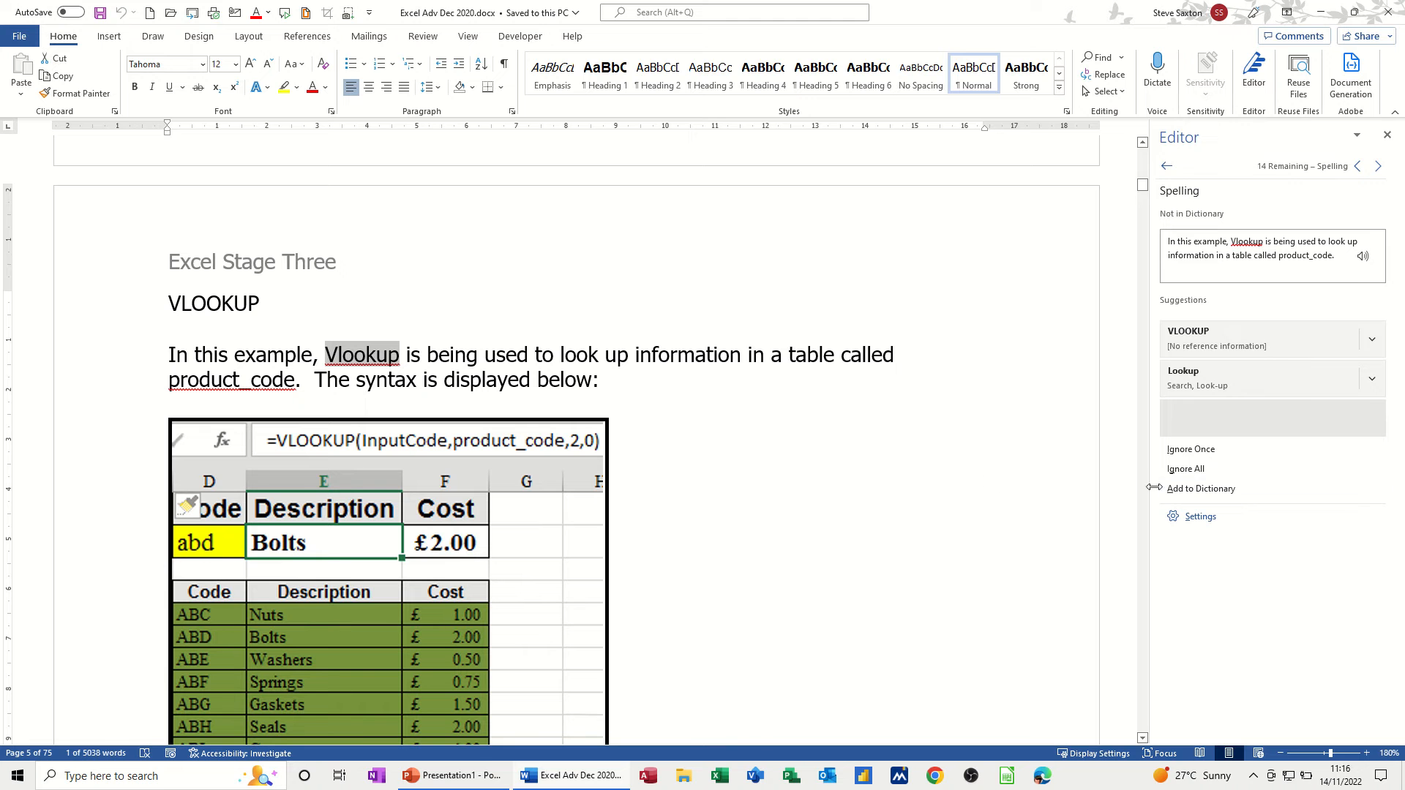
pyautogui.click(1179, 472)
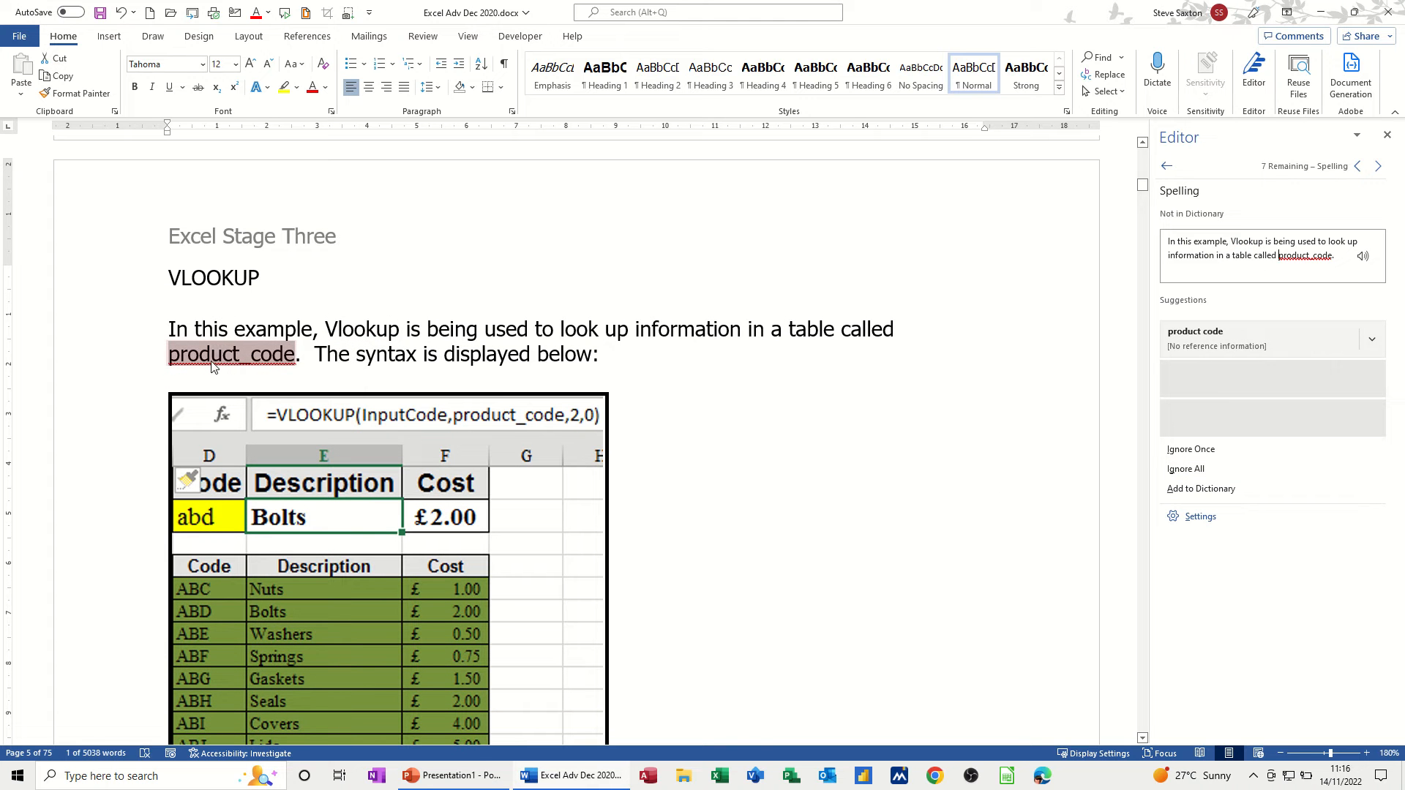
pyautogui.click(1189, 470)
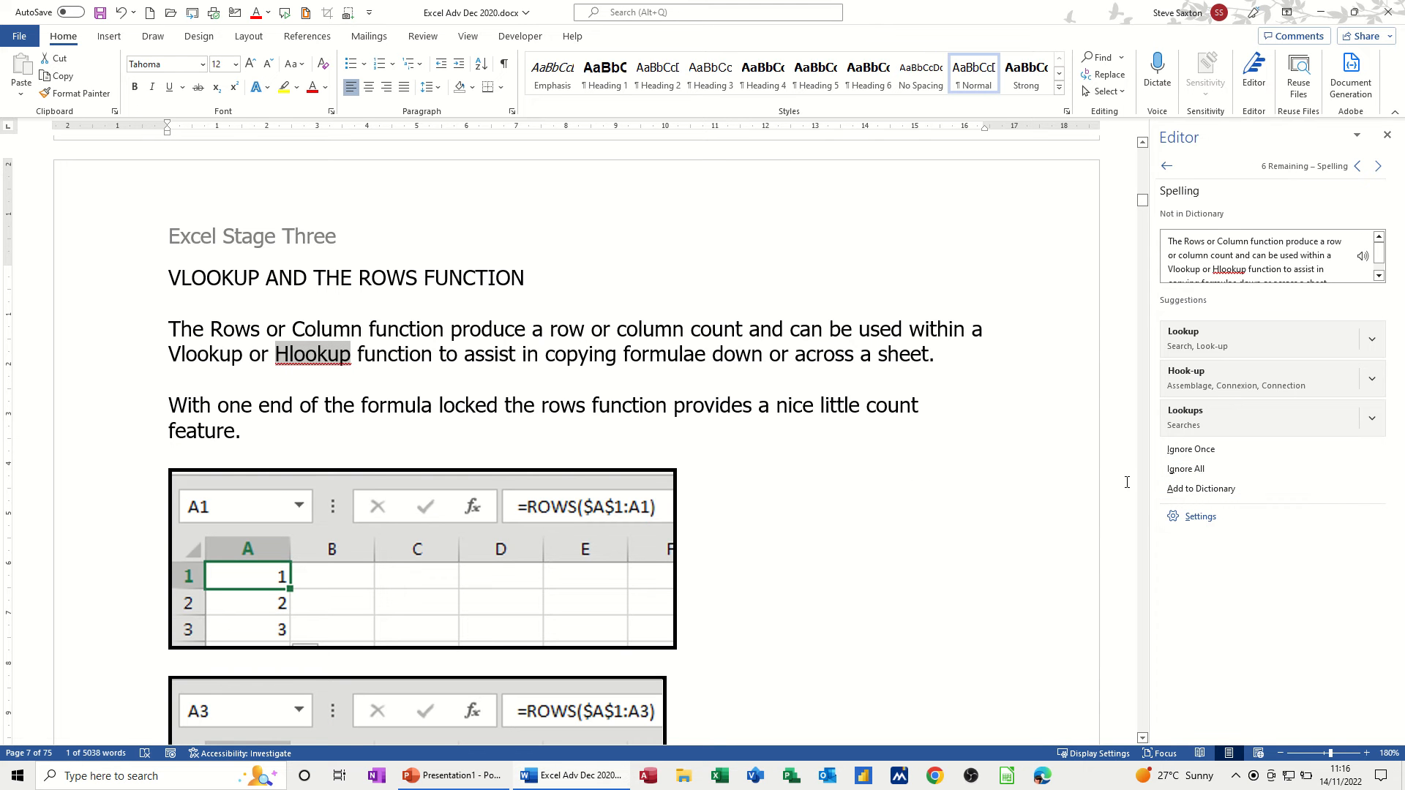
pyautogui.click(1187, 470)
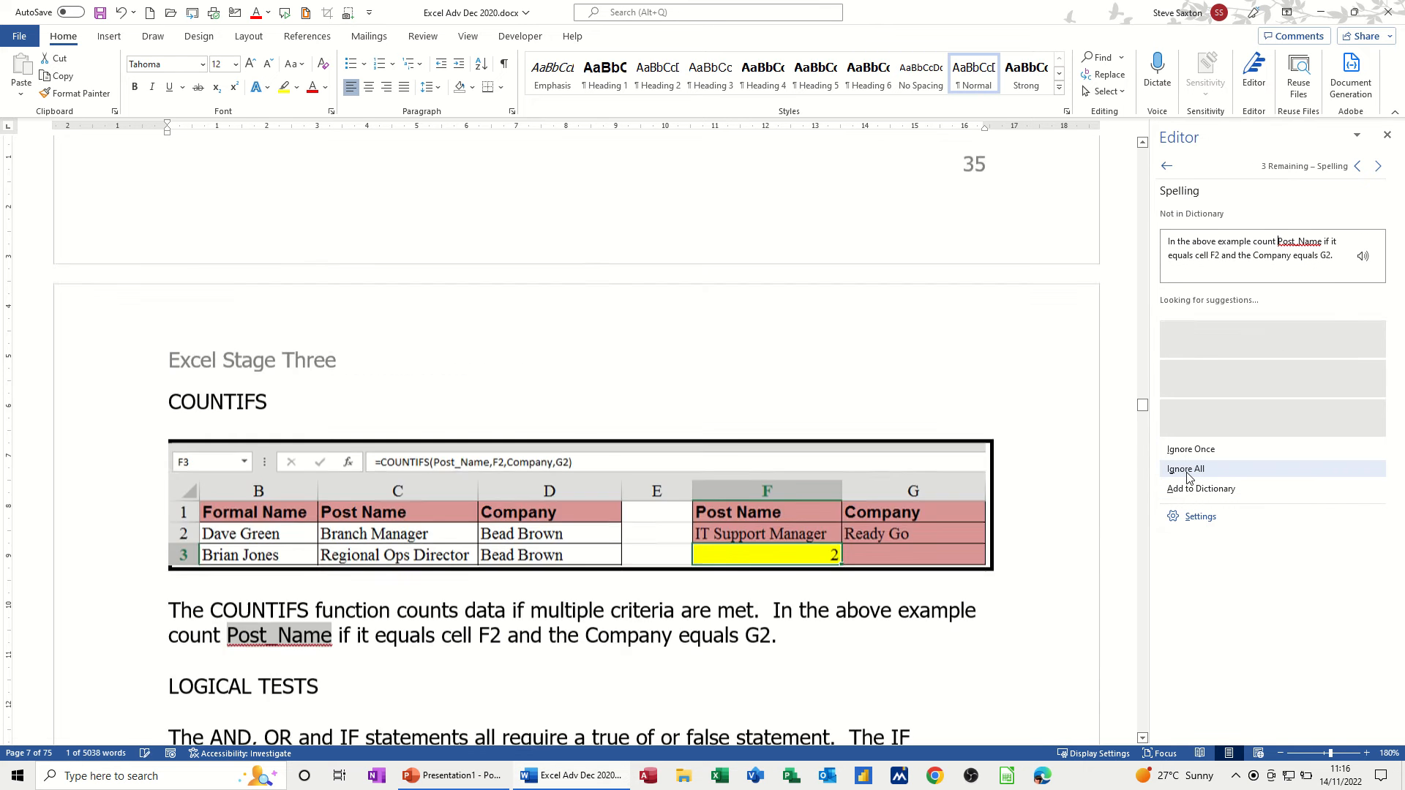
pyautogui.click(1187, 471)
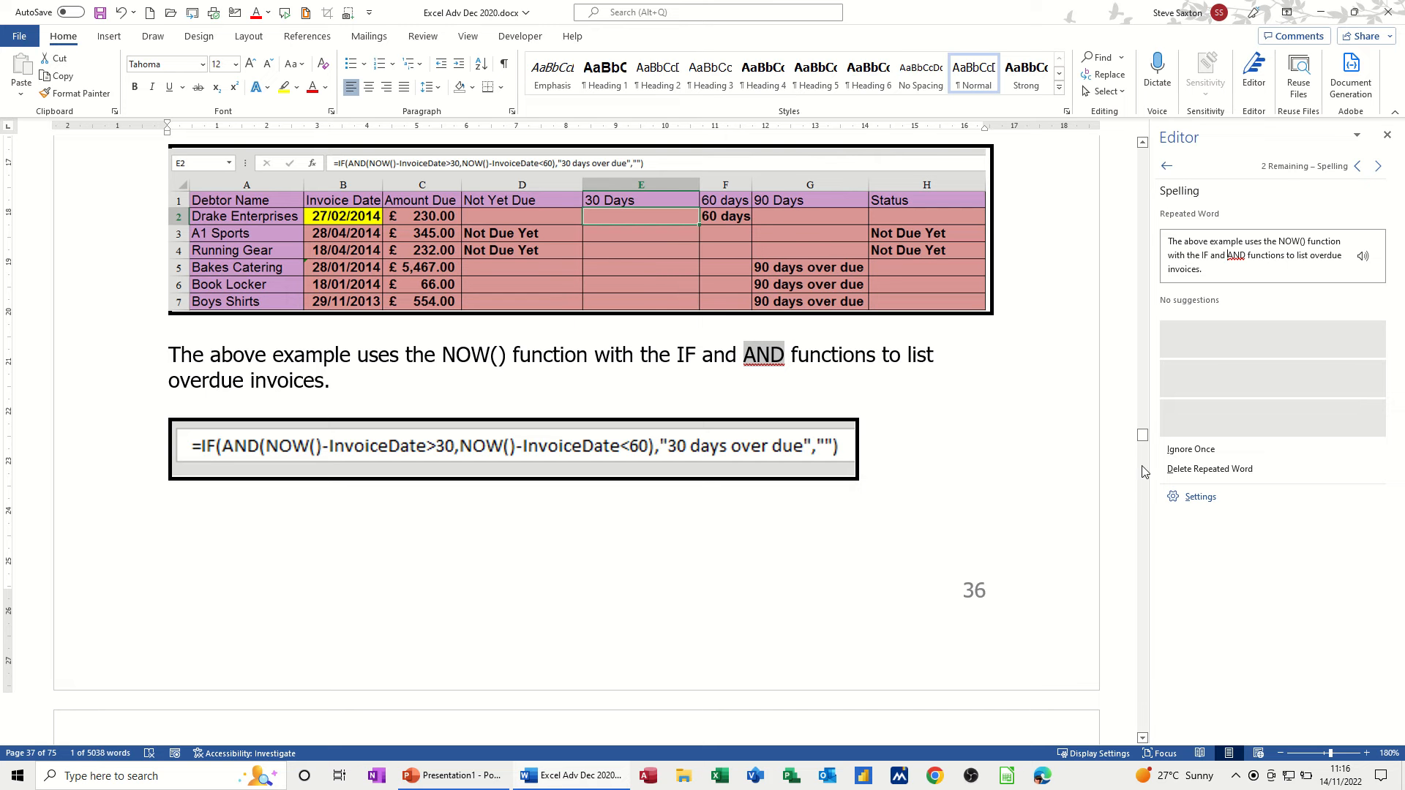
pyautogui.click(1190, 449)
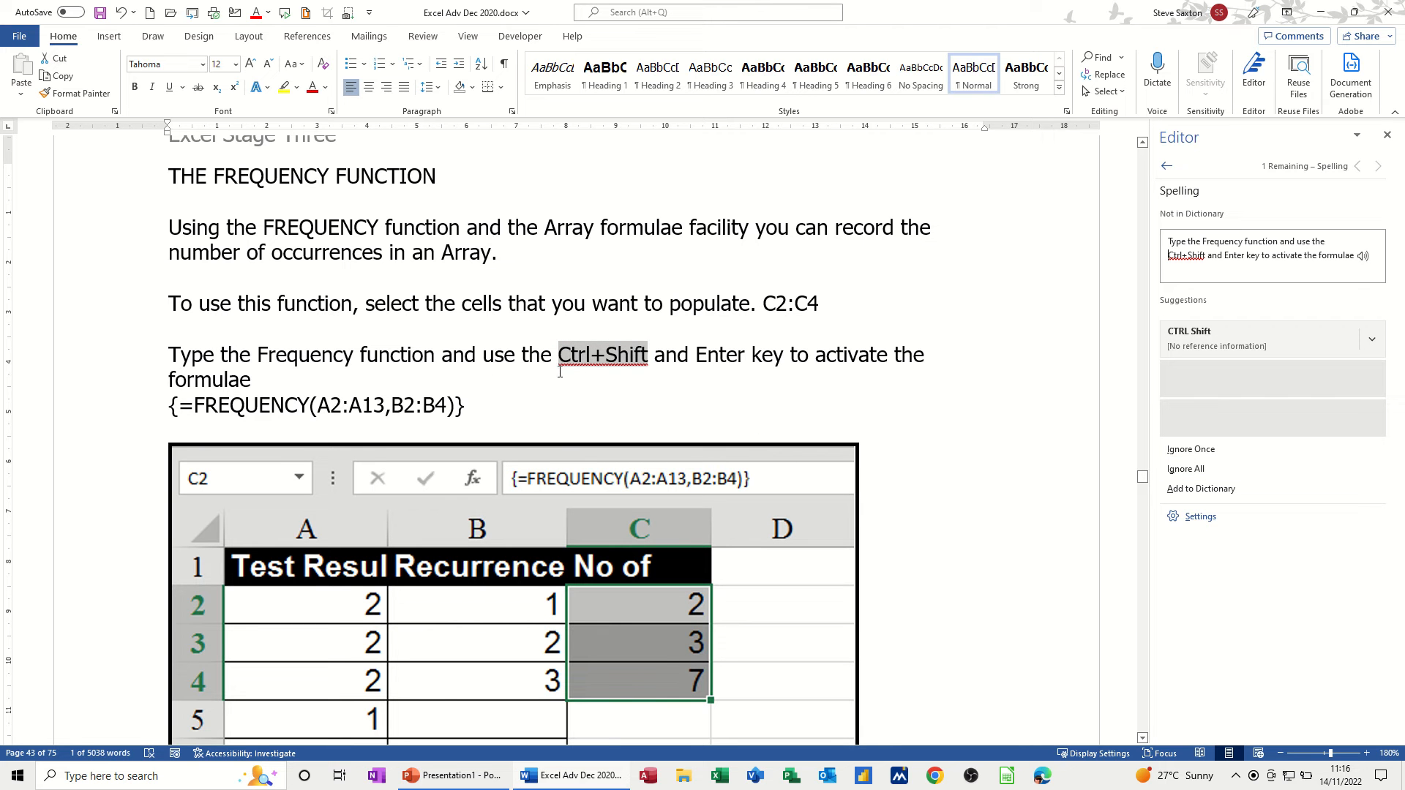
pyautogui.click(1168, 487)
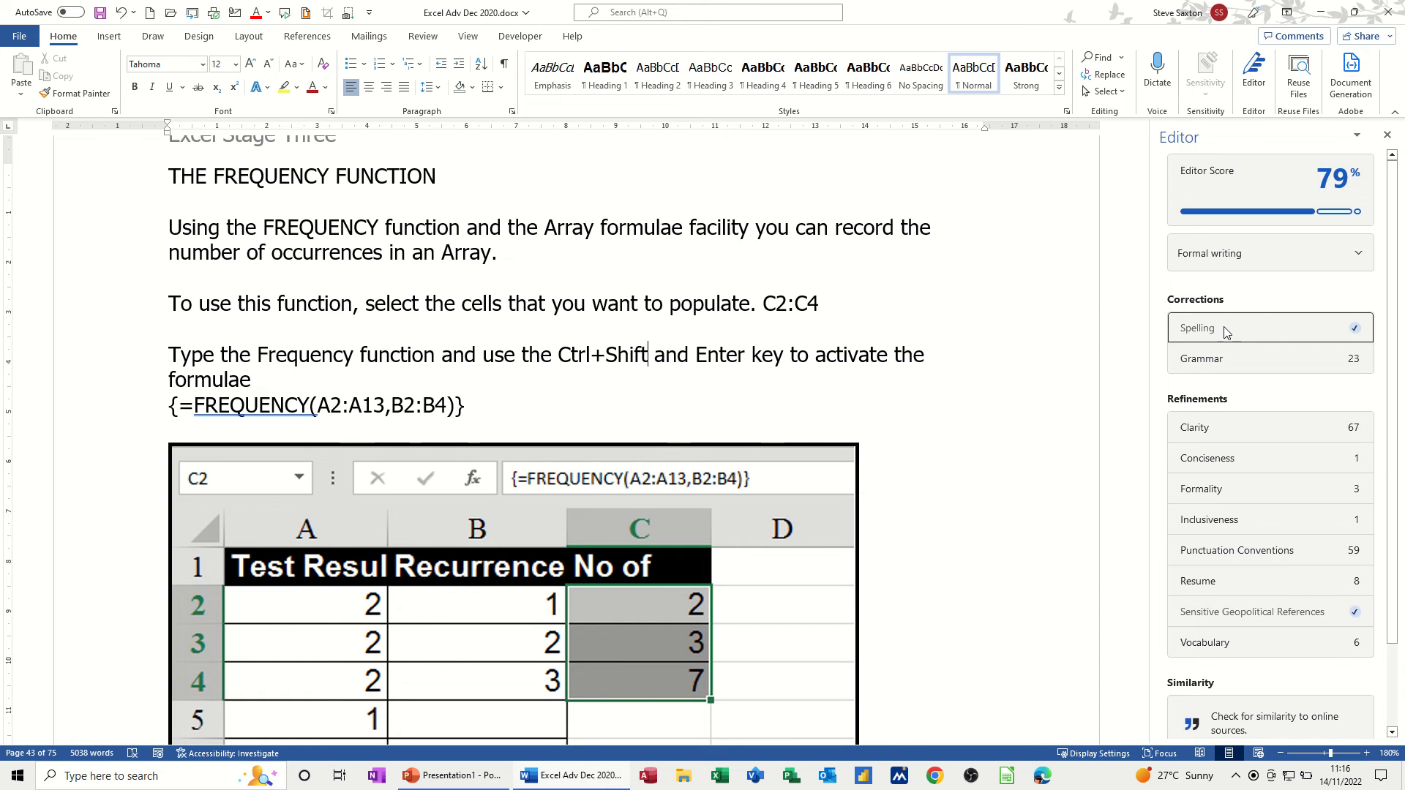
# - Dismiss the grammar flags on FREQUENCY(, A2:A13,B2:B4 and the FORECAST arguments
pyautogui.click(1209, 358)
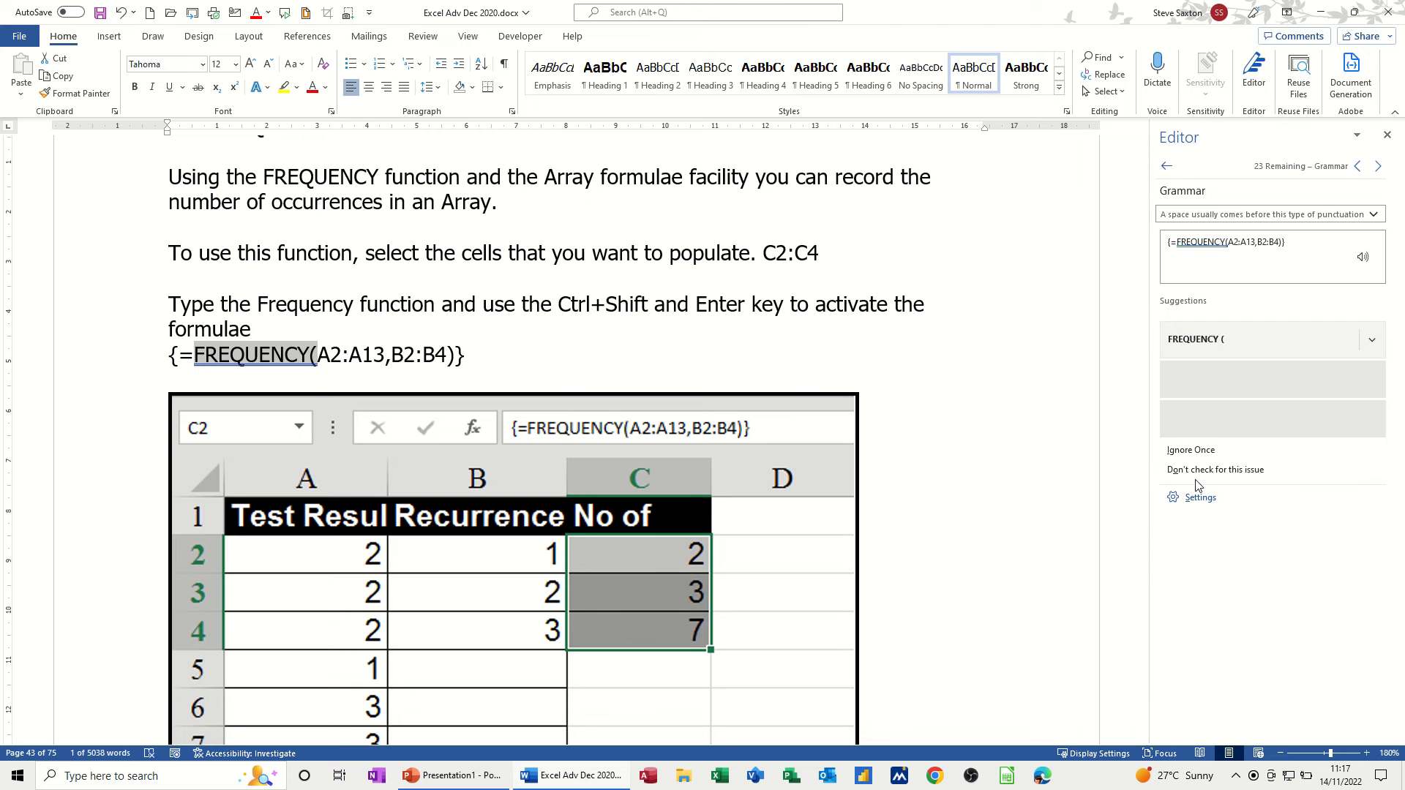
pyautogui.click(1202, 454)
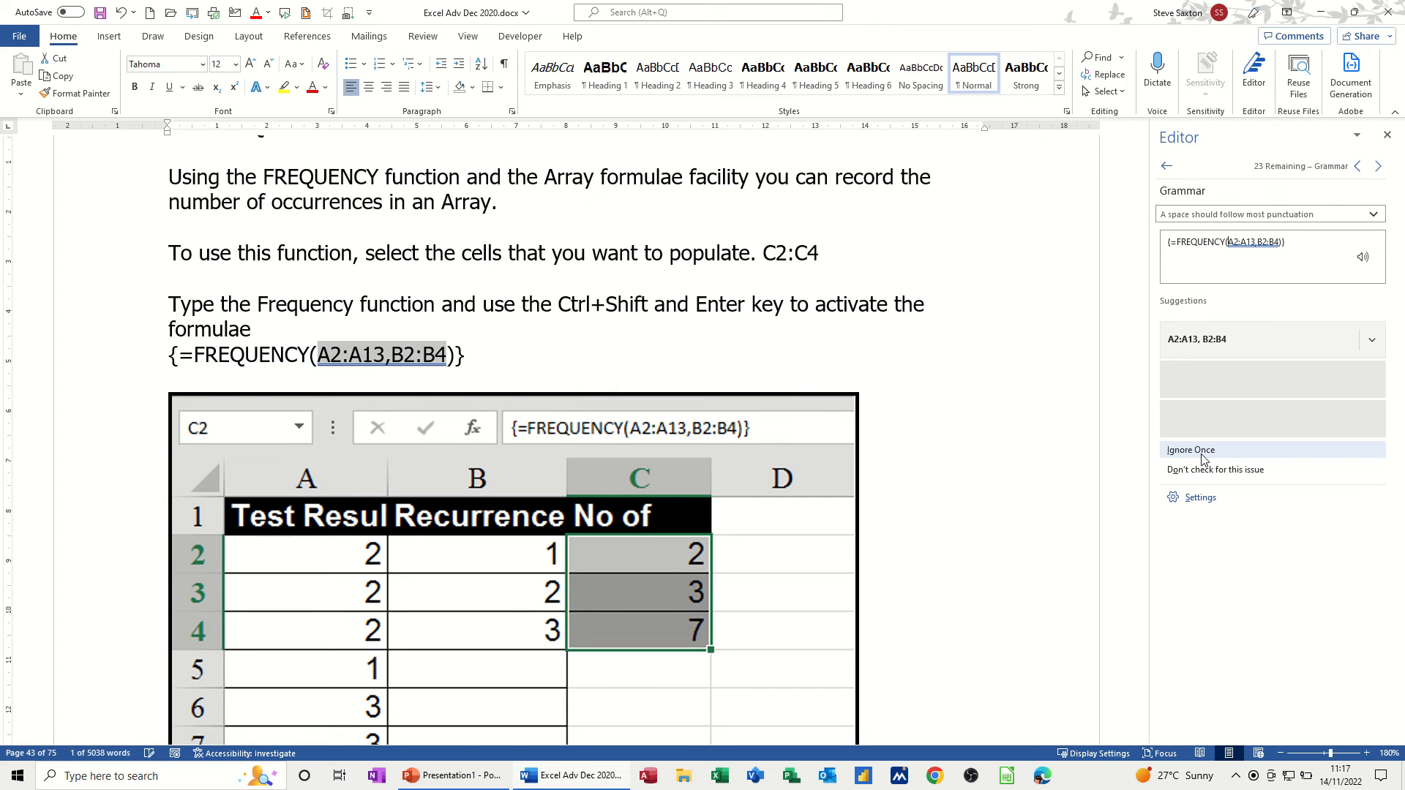
pyautogui.click(1203, 459)
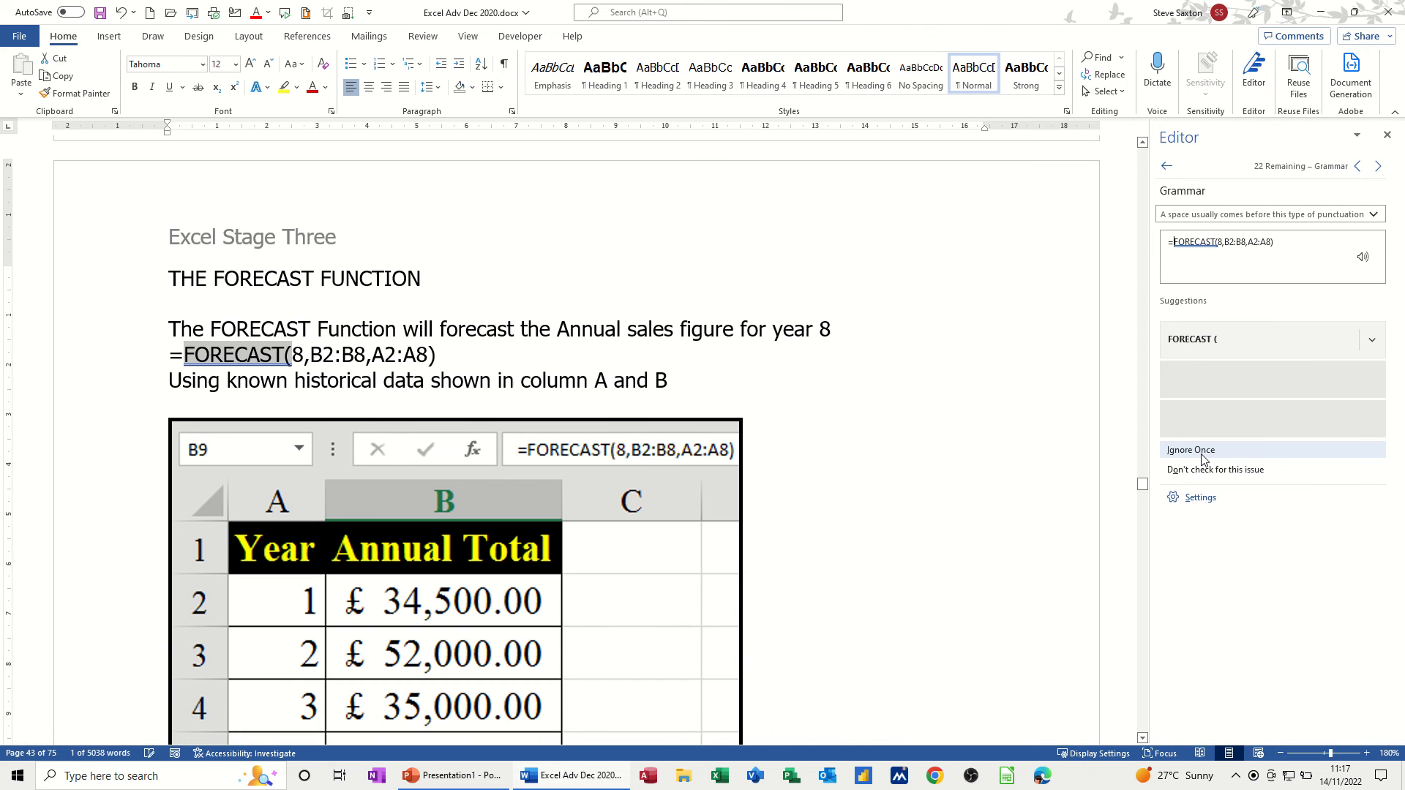
pyautogui.click(1202, 458)
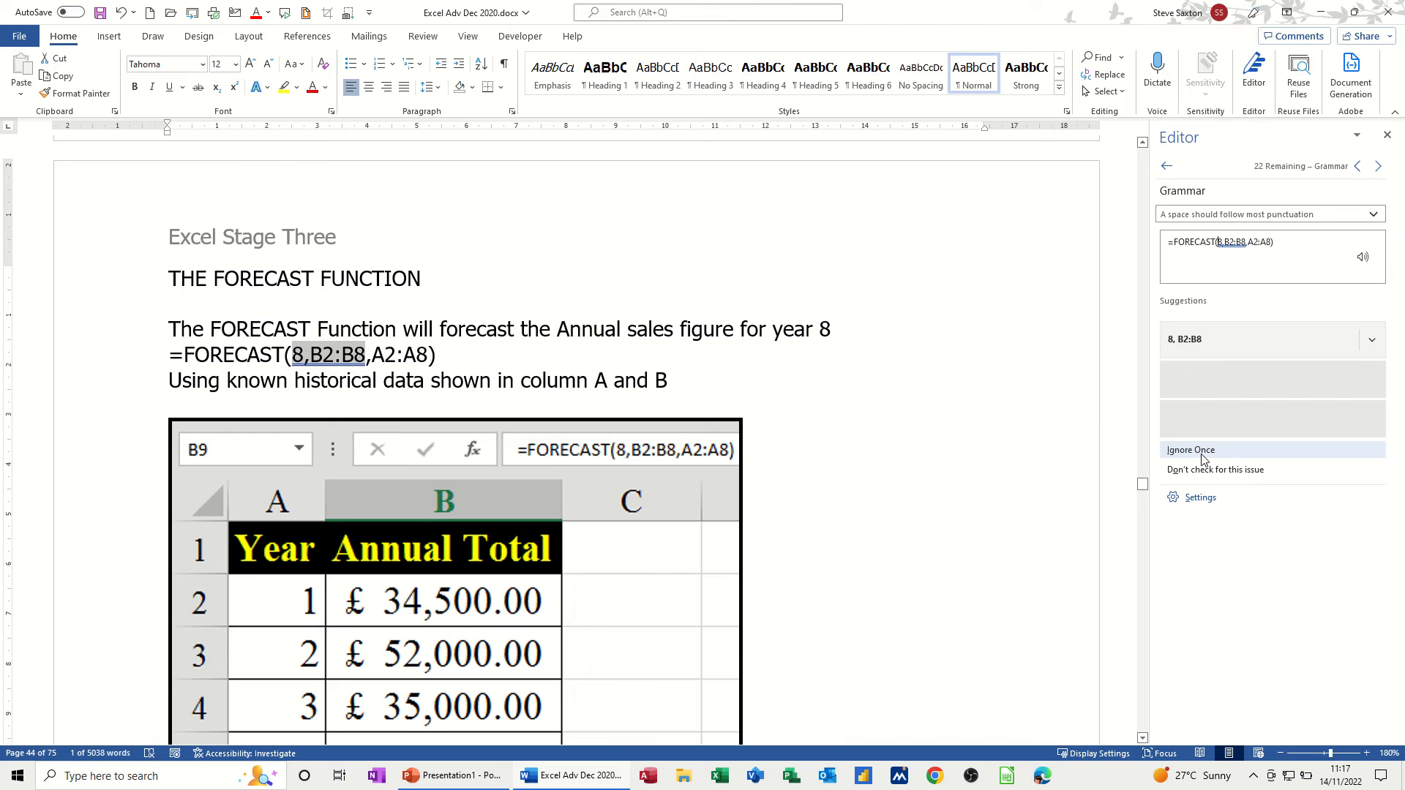
pyautogui.click(1202, 458)
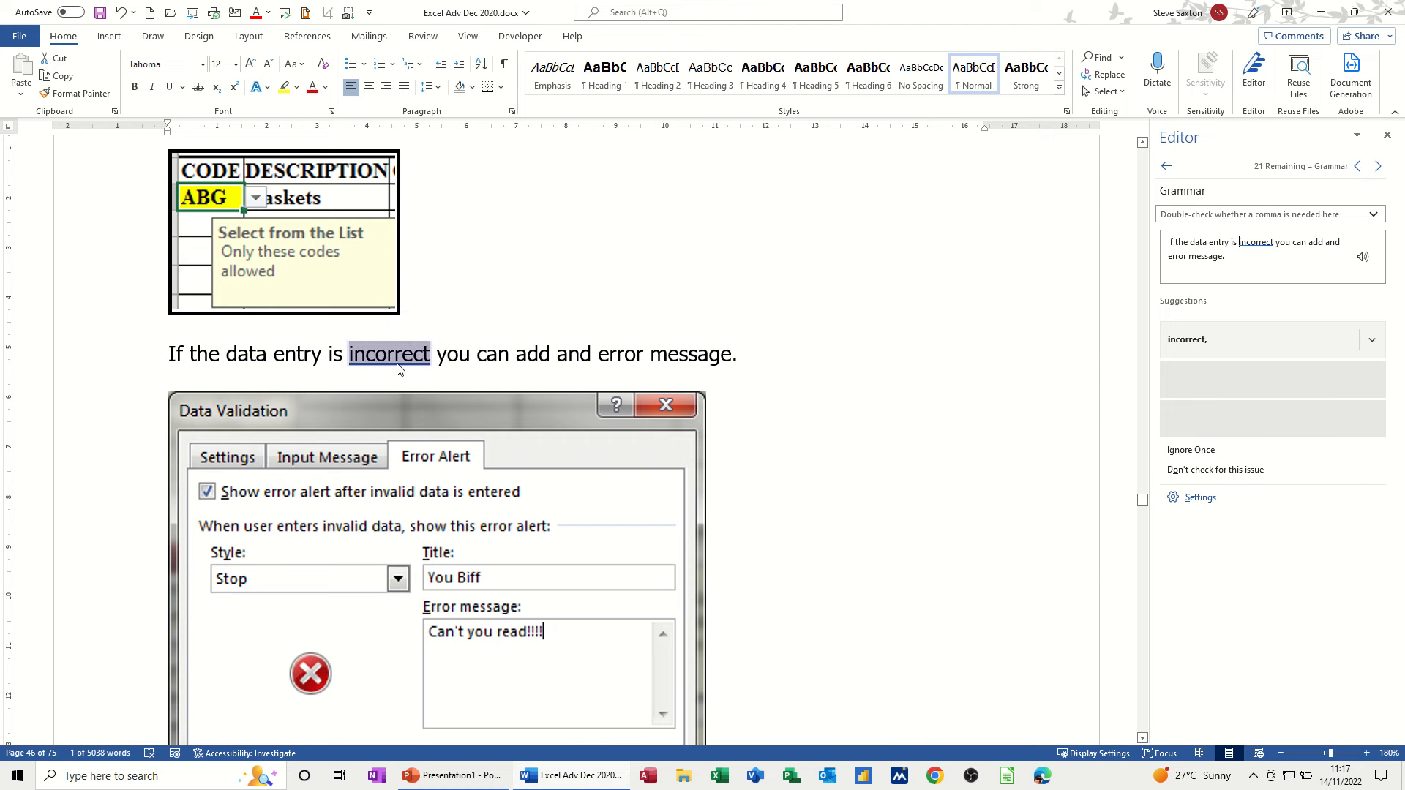
# - Add commas after 'incorrect' and 'screen', fix 'will displayed' to 'will display', and ignore two flags
pyautogui.click(1210, 341)
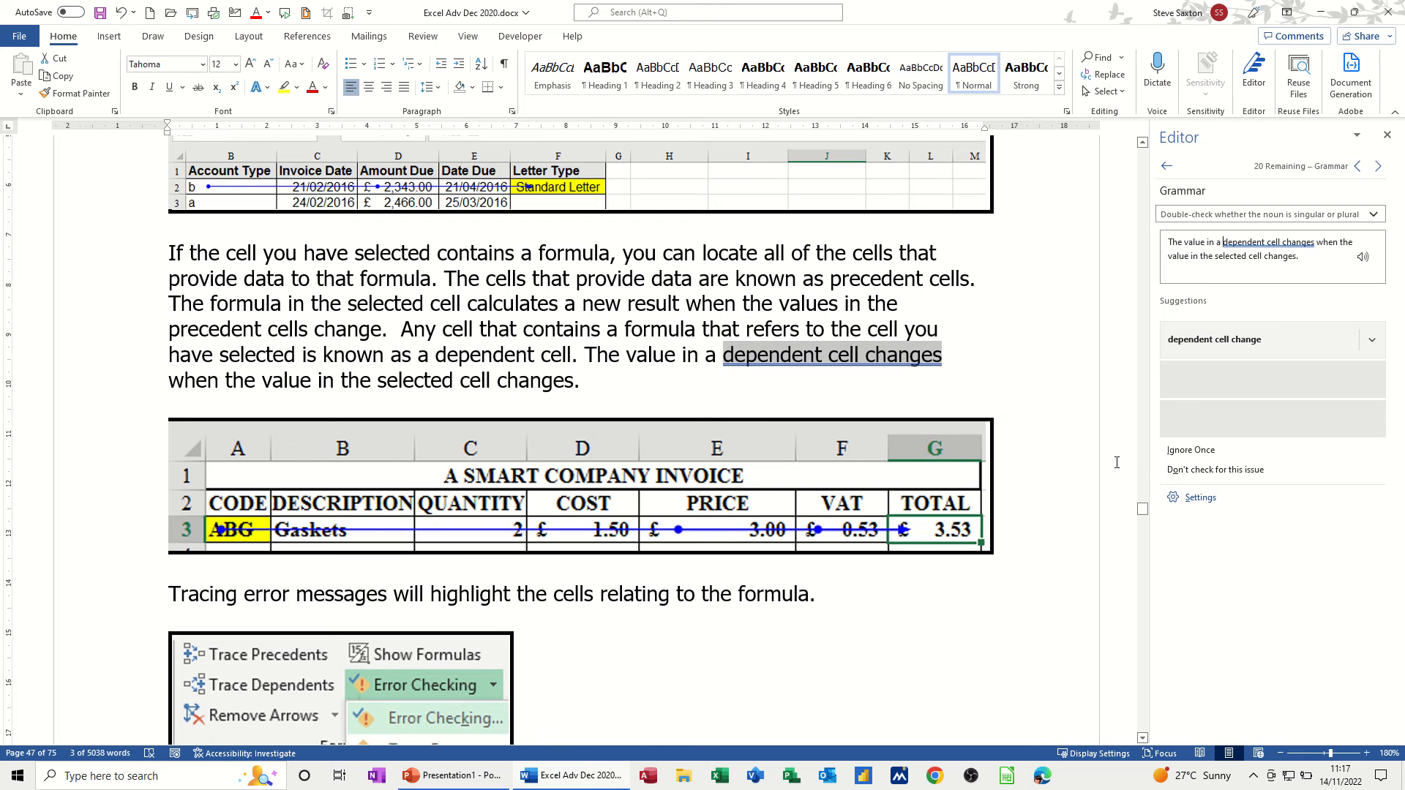
pyautogui.click(1188, 451)
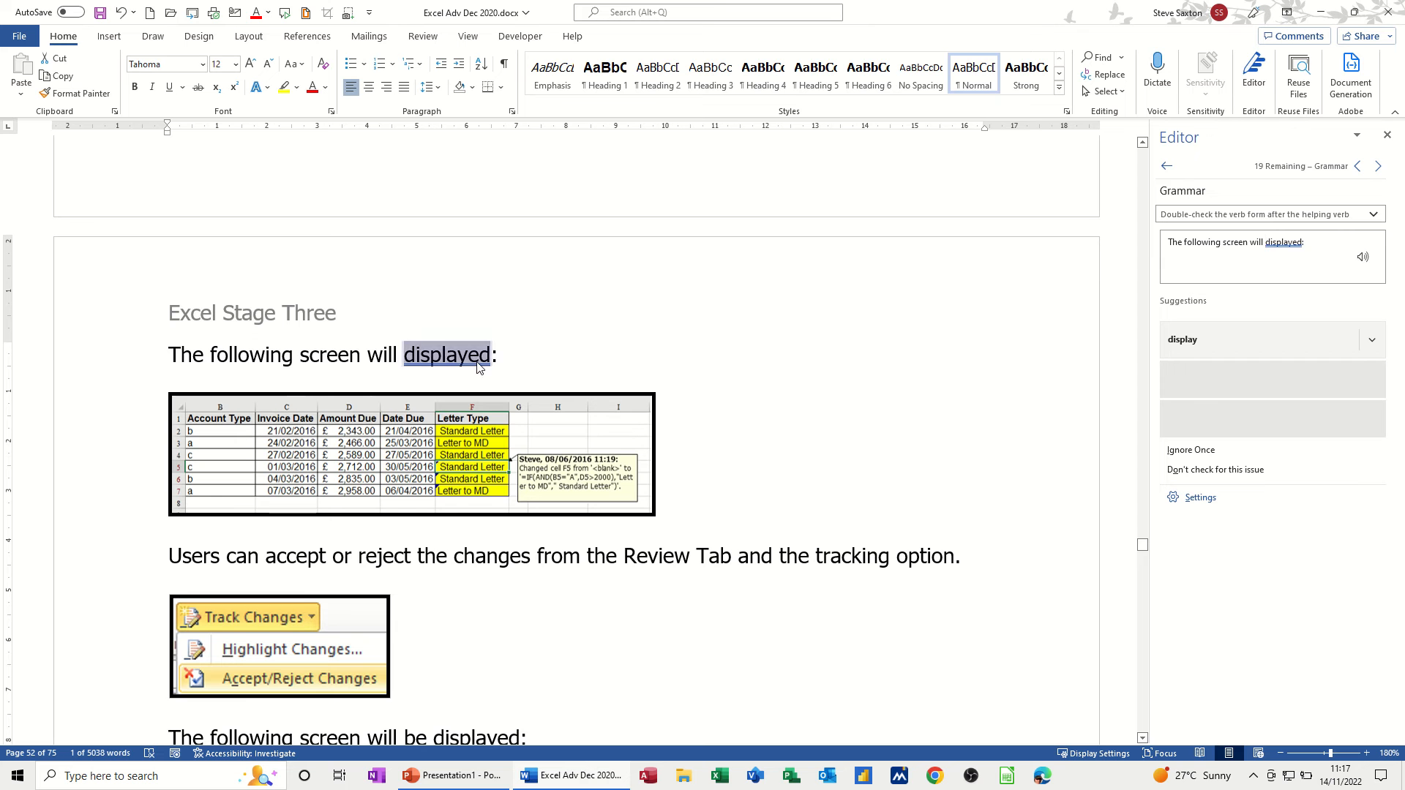
pyautogui.click(1191, 345)
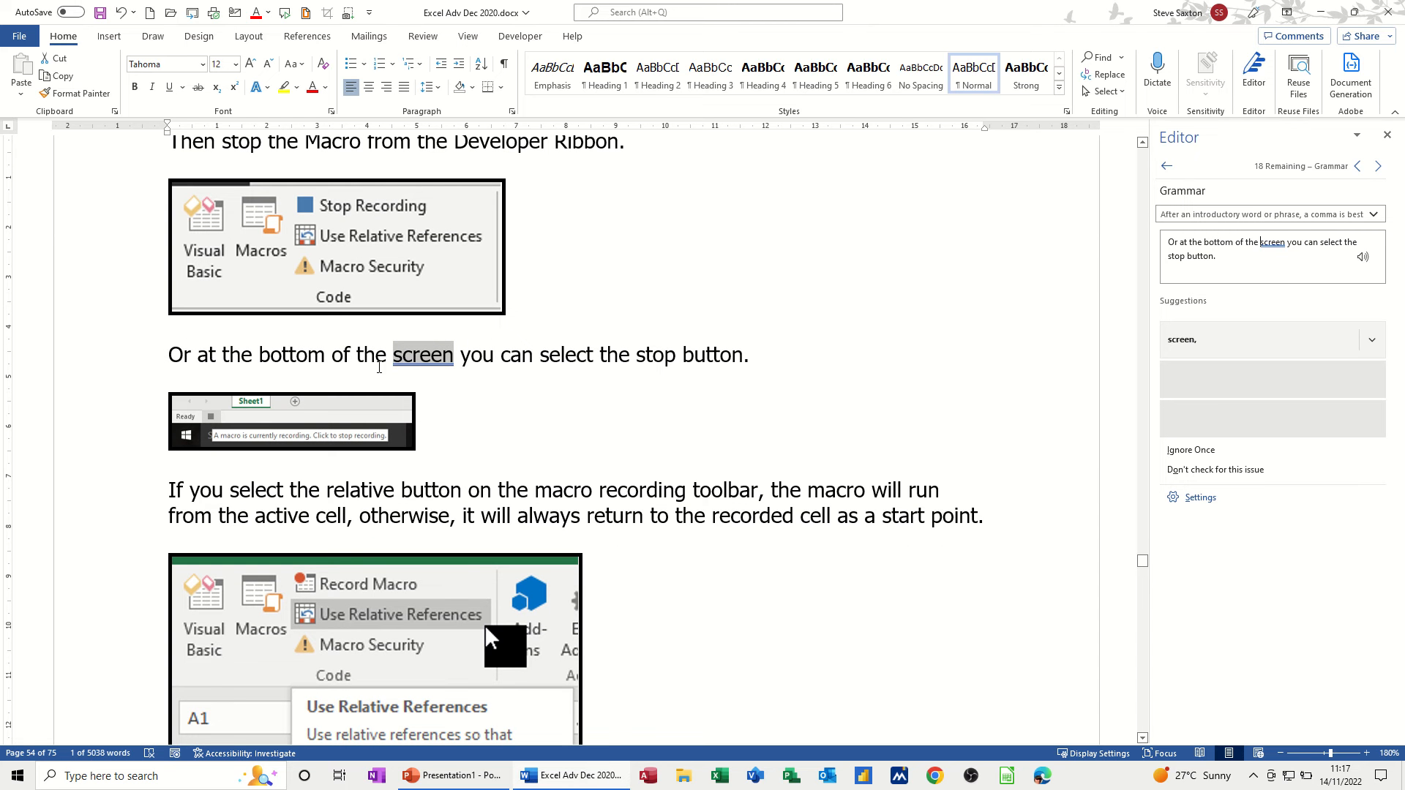
pyautogui.click(1190, 342)
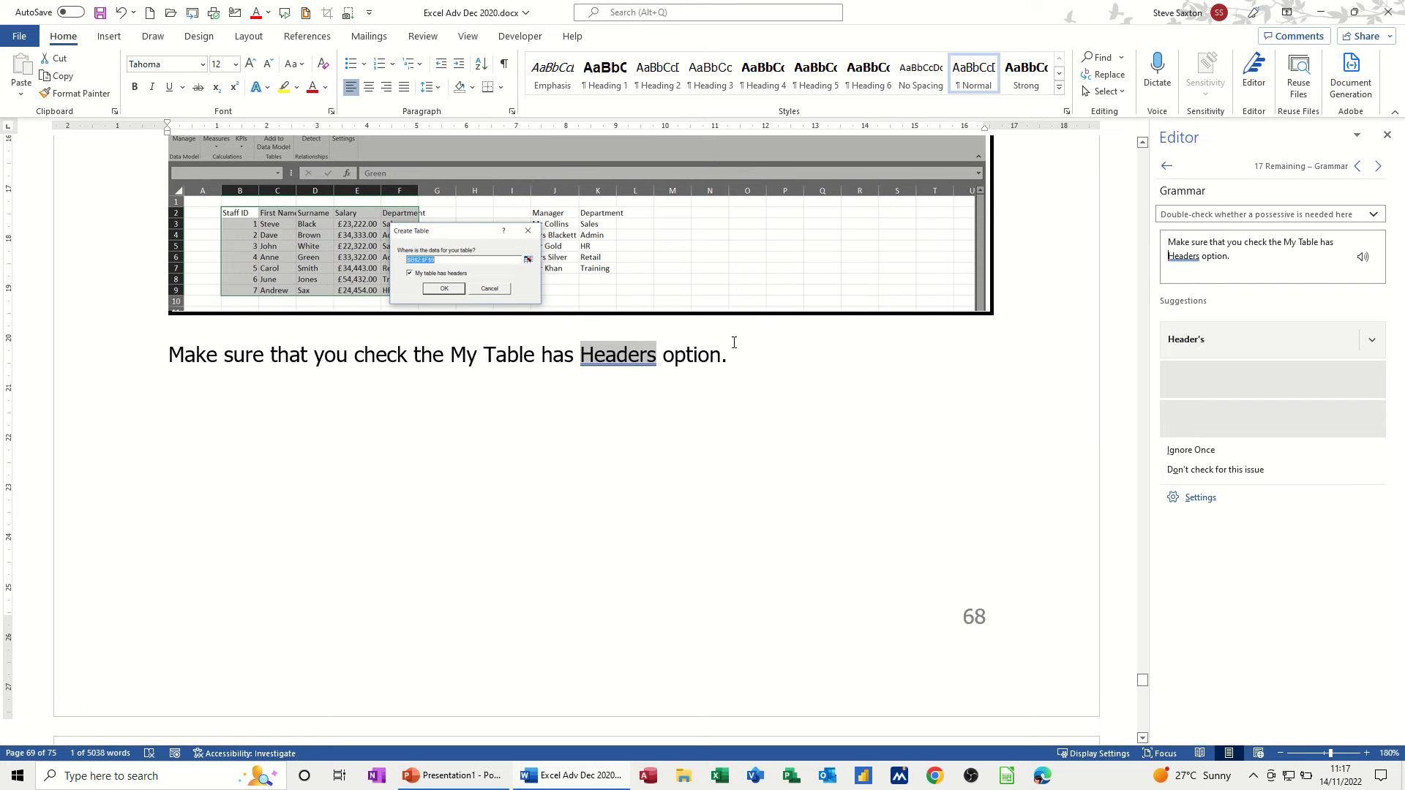
pyautogui.click(1190, 450)
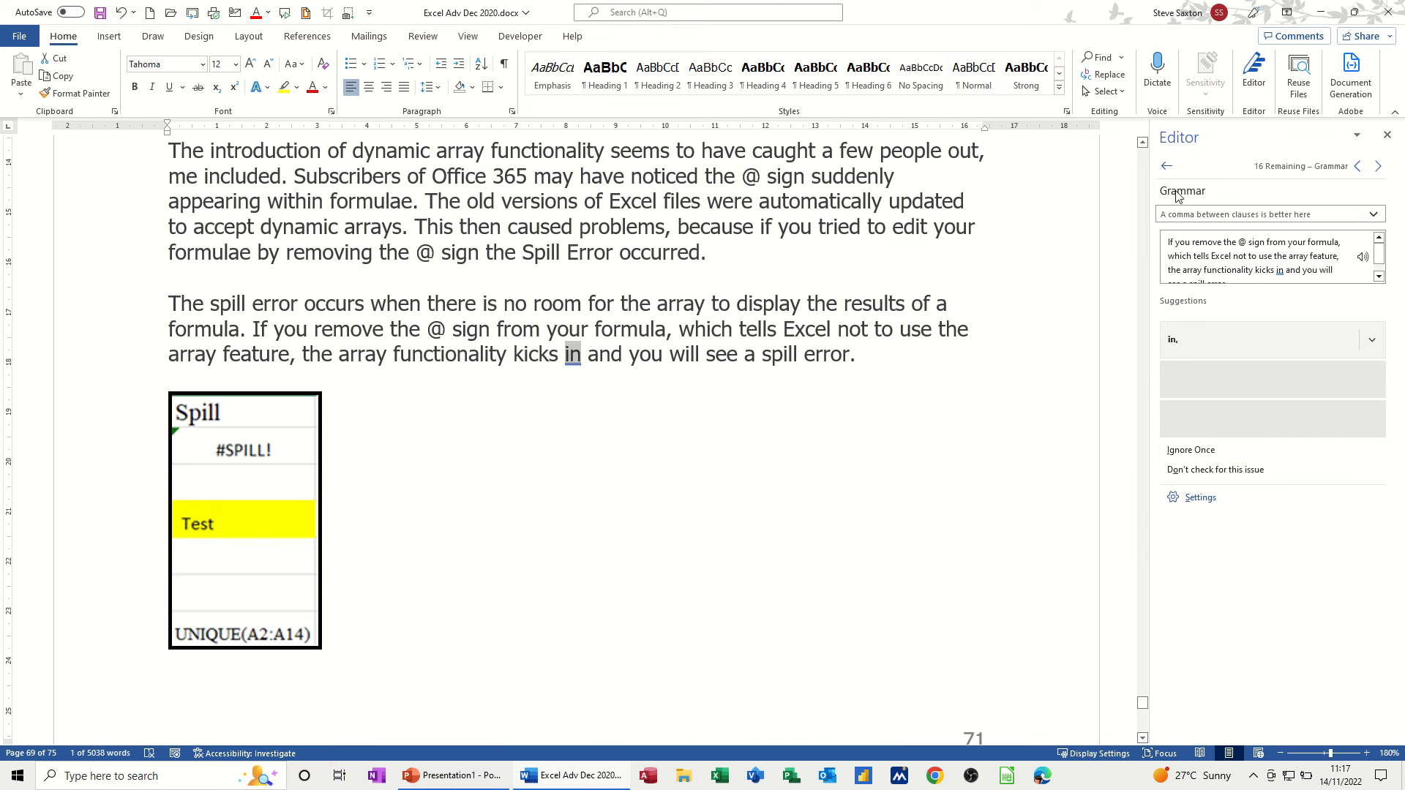
pyautogui.click(1167, 166)
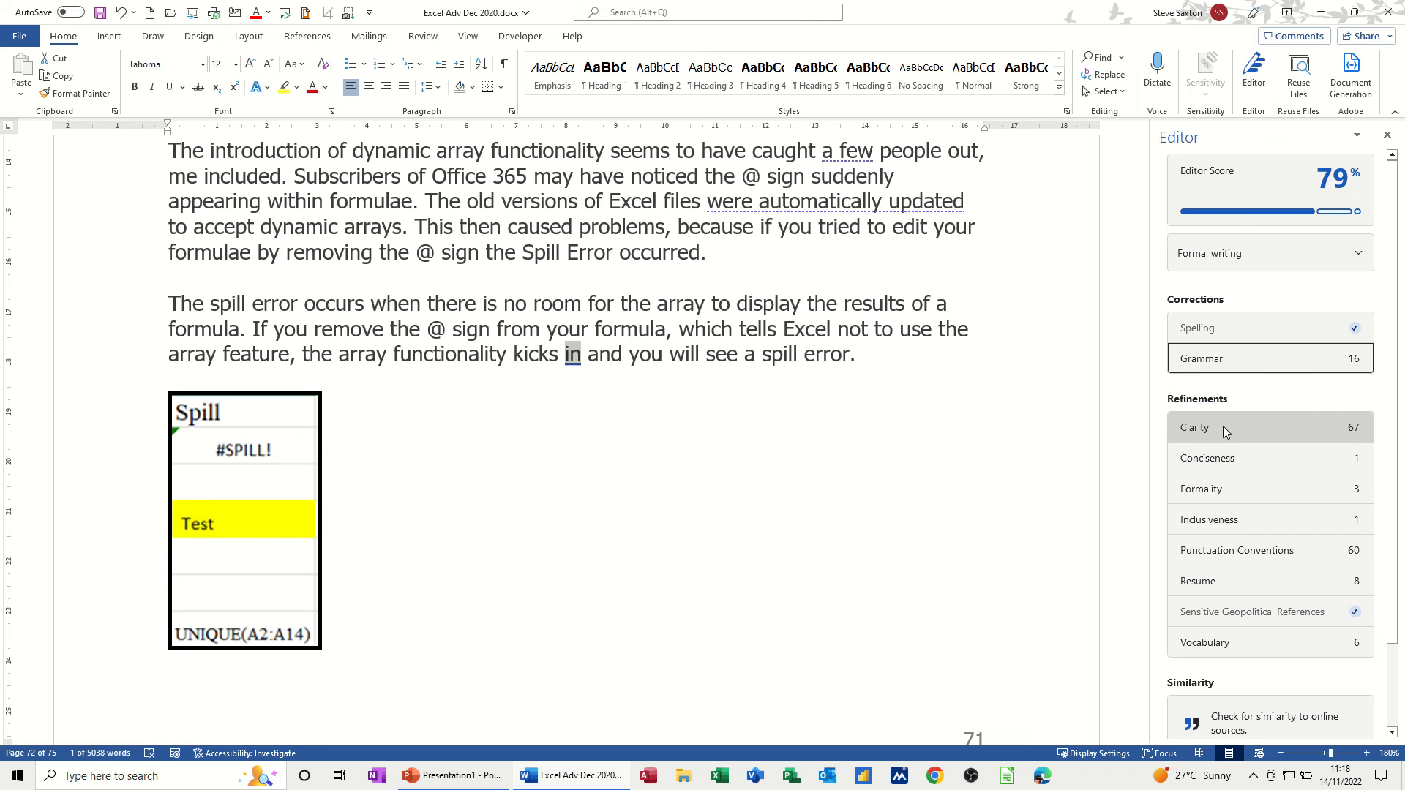
# - Dismiss the passive-voice clarity flags on 'were exposed', 'is required' and 'is designed'
pyautogui.click(1203, 434)
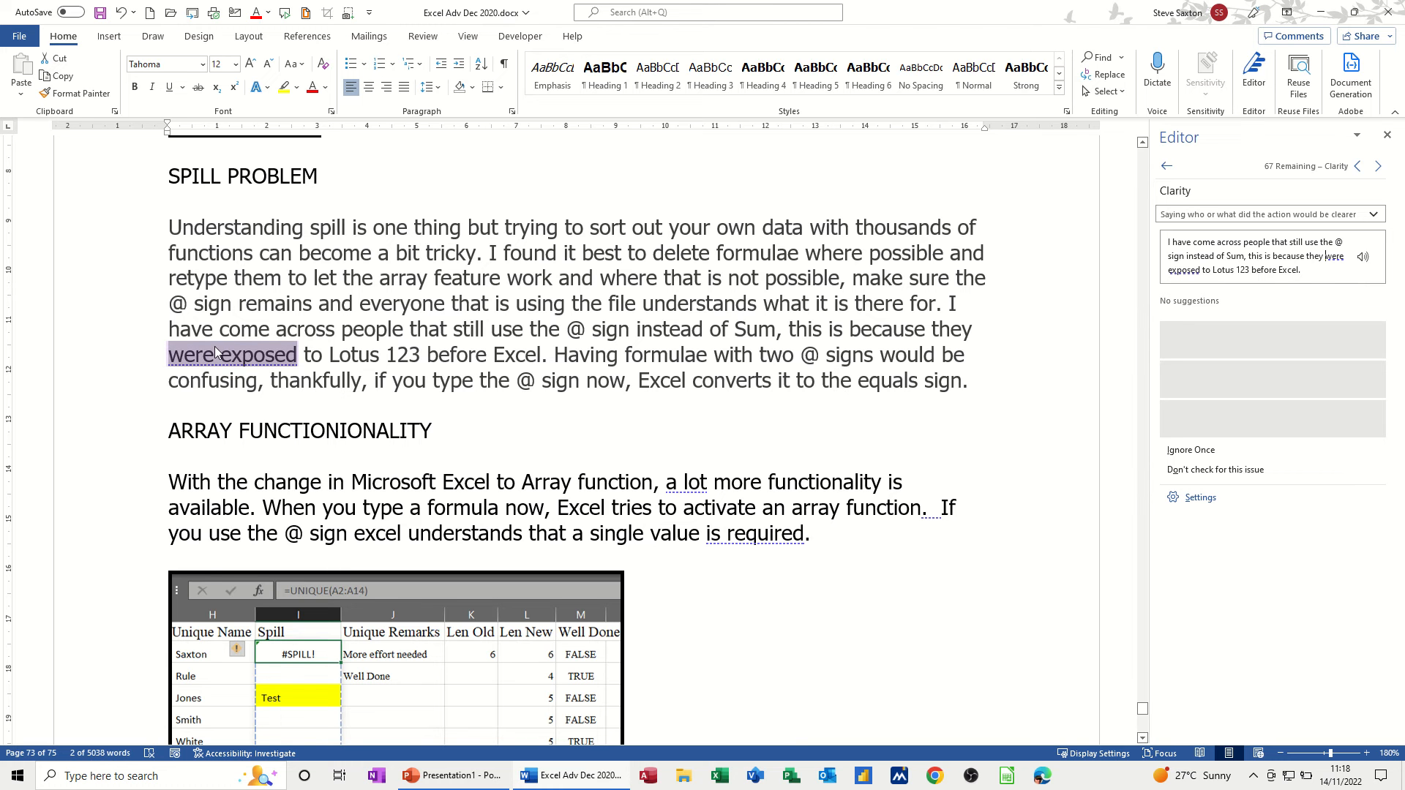
pyautogui.click(1189, 454)
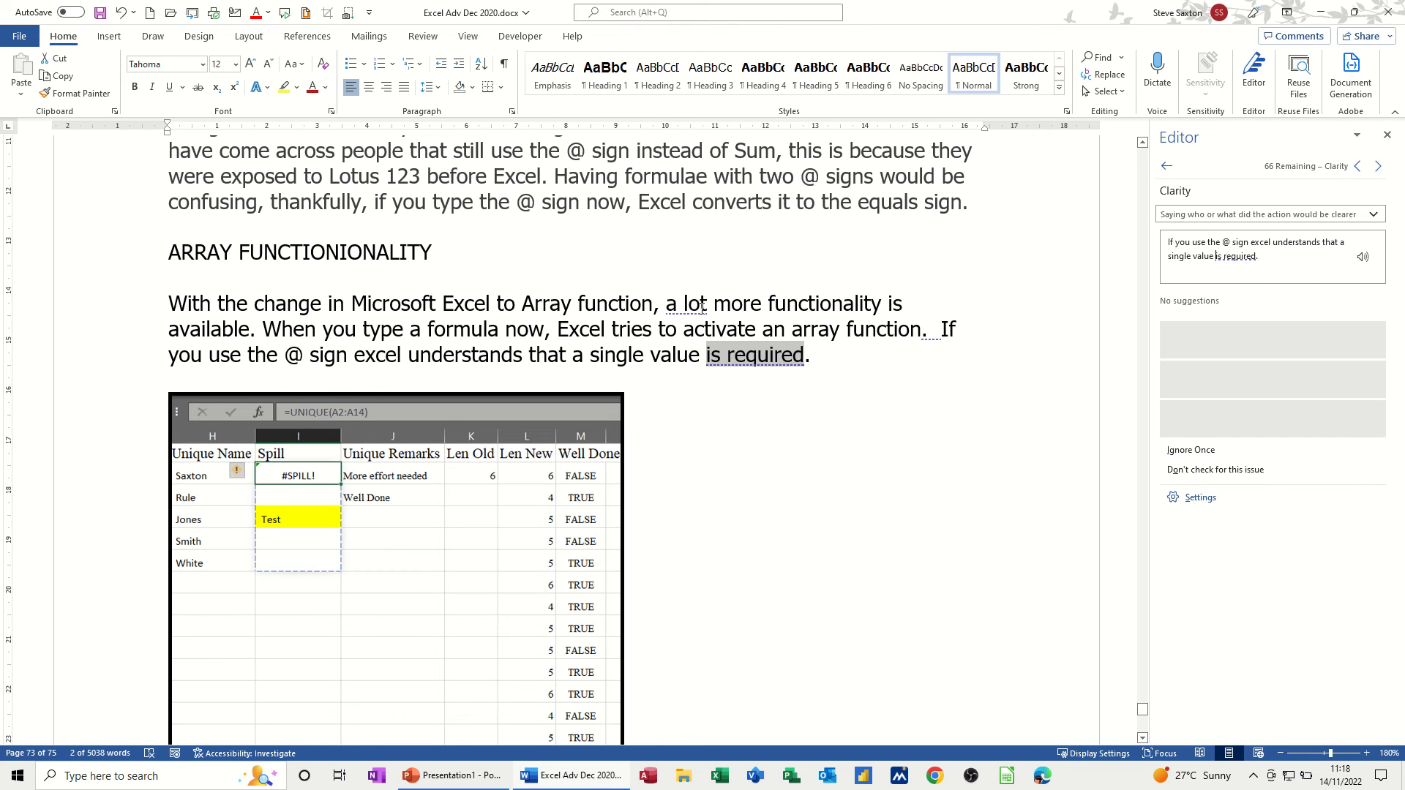
pyautogui.click(1197, 453)
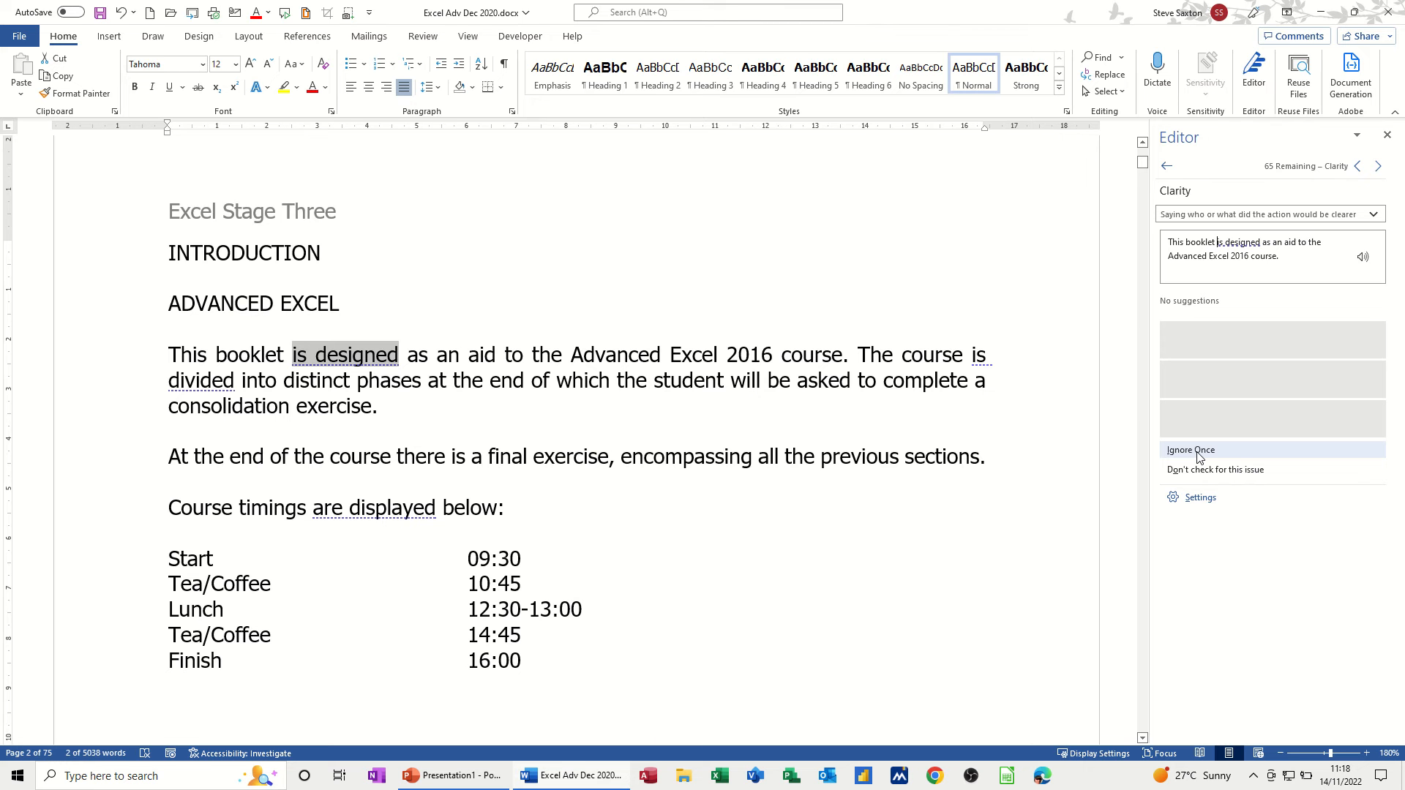
pyautogui.click(1198, 452)
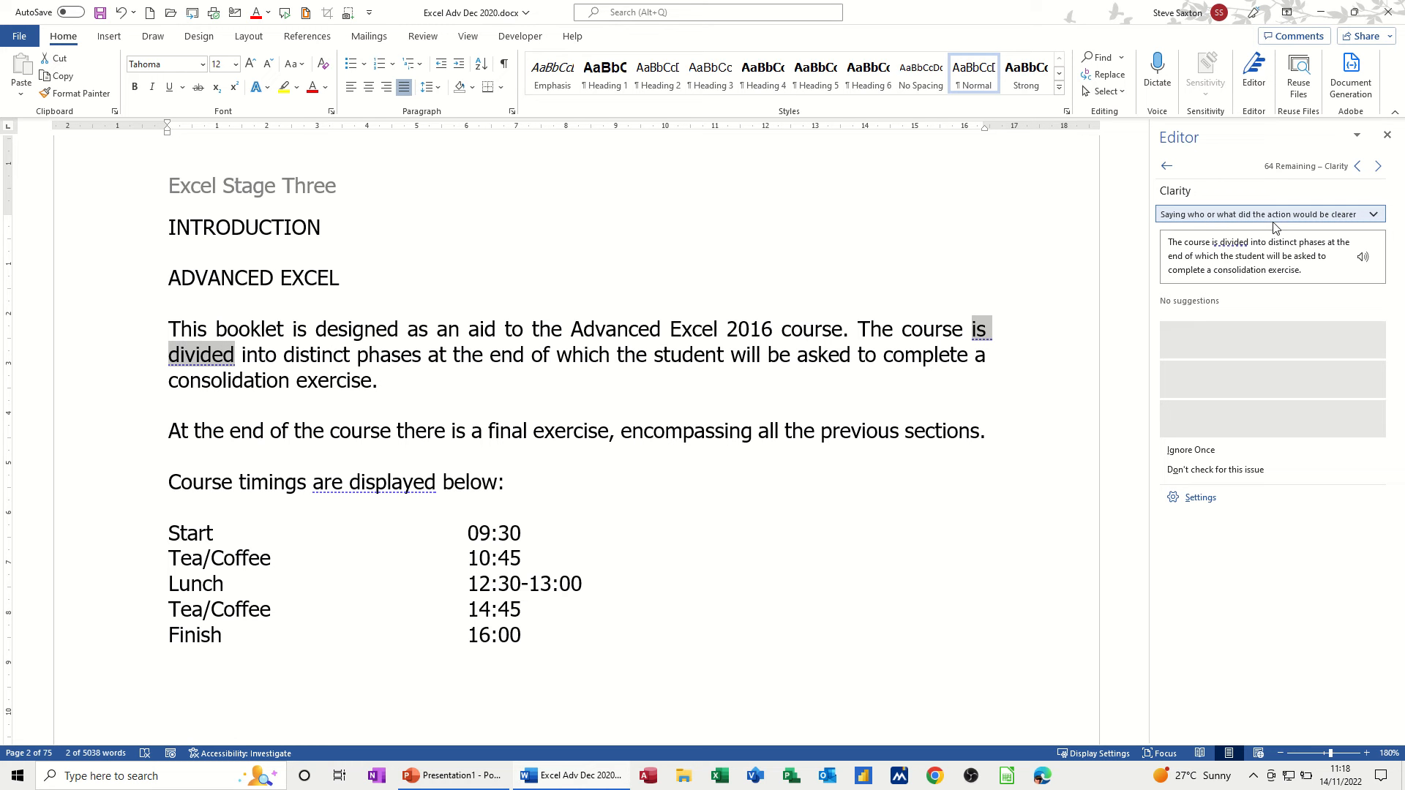
# - Read the passive-voice explanation and skip ahead to 'The following screen will be displayed' on page 10
pyautogui.click(1377, 220)
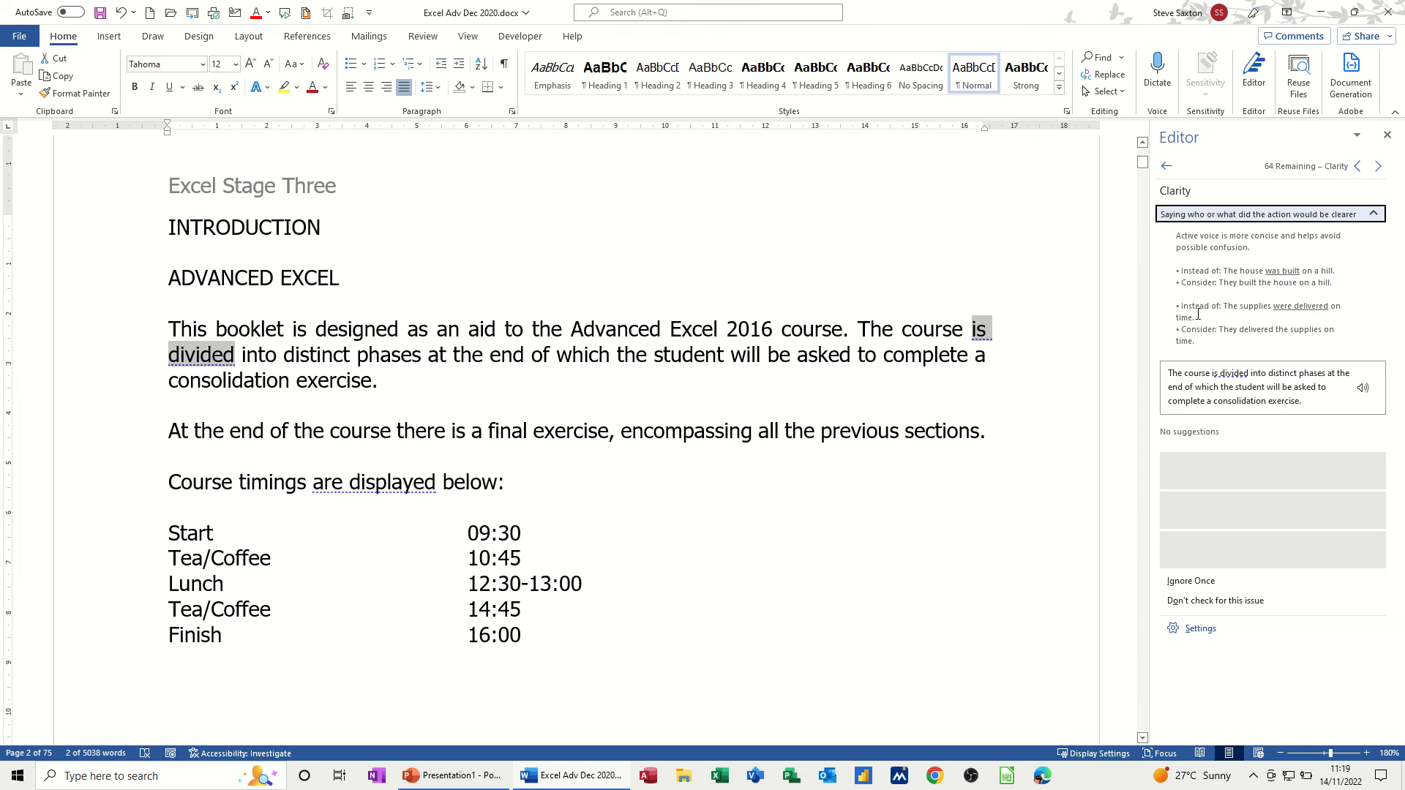
pyautogui.click(1380, 167)
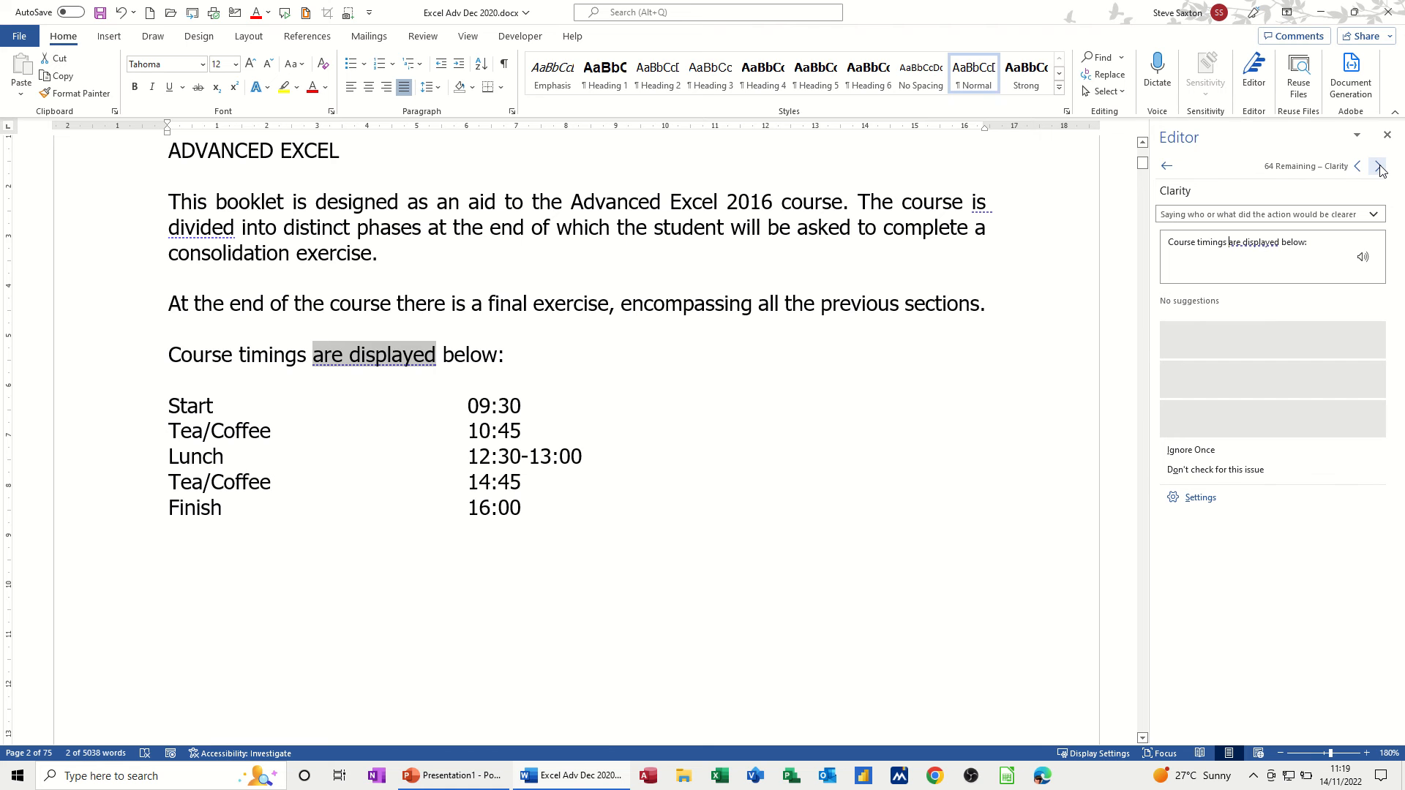
pyautogui.click(1379, 168)
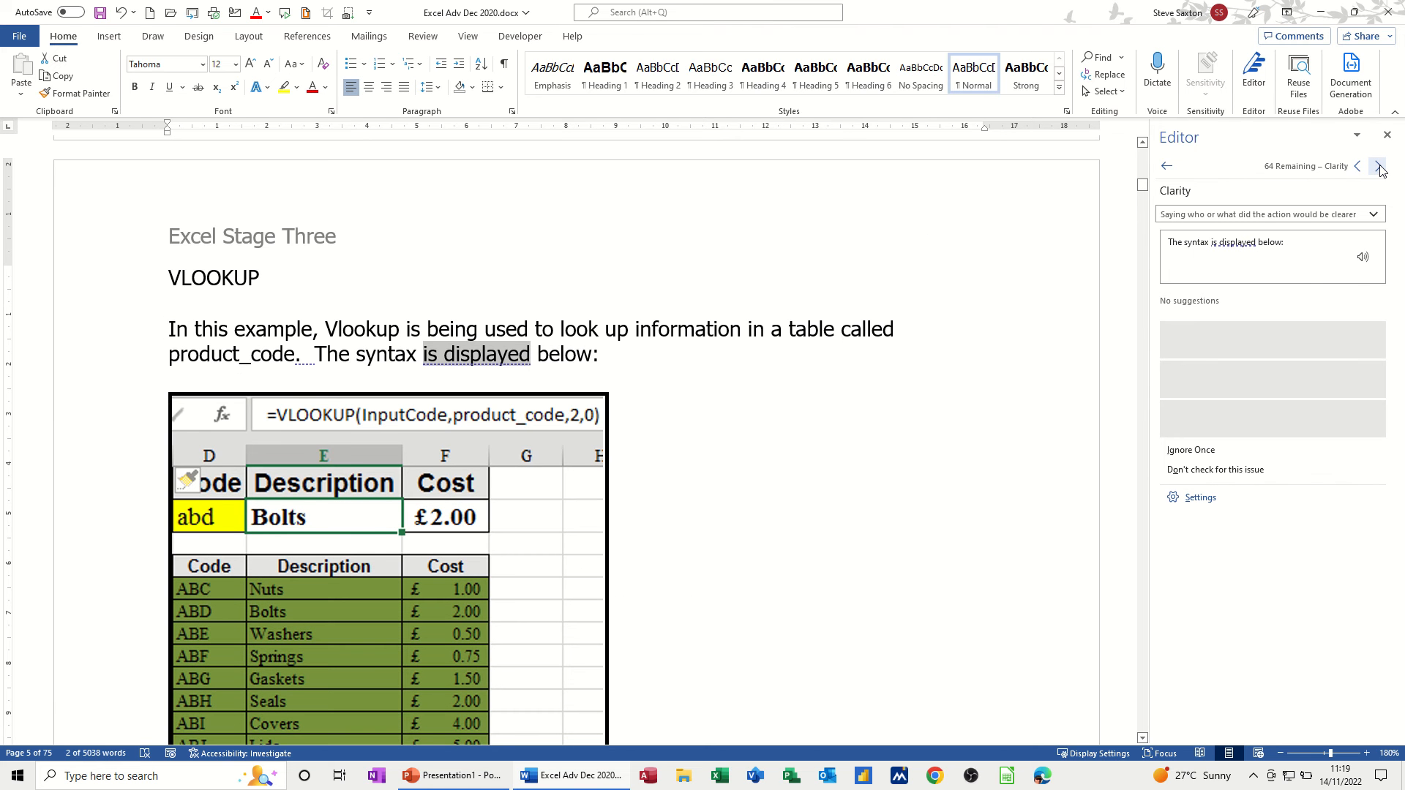
pyautogui.click(1379, 168)
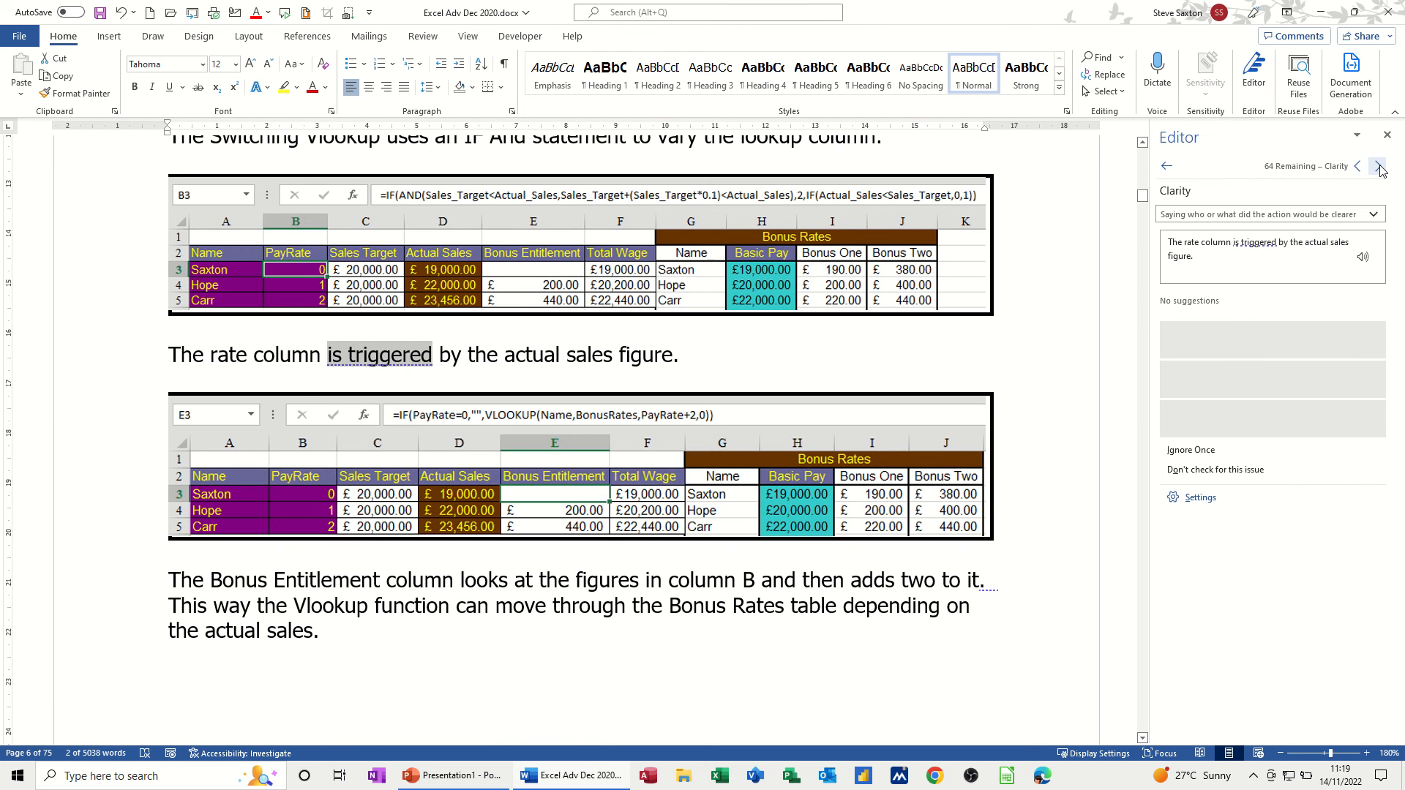
pyautogui.click(1380, 168)
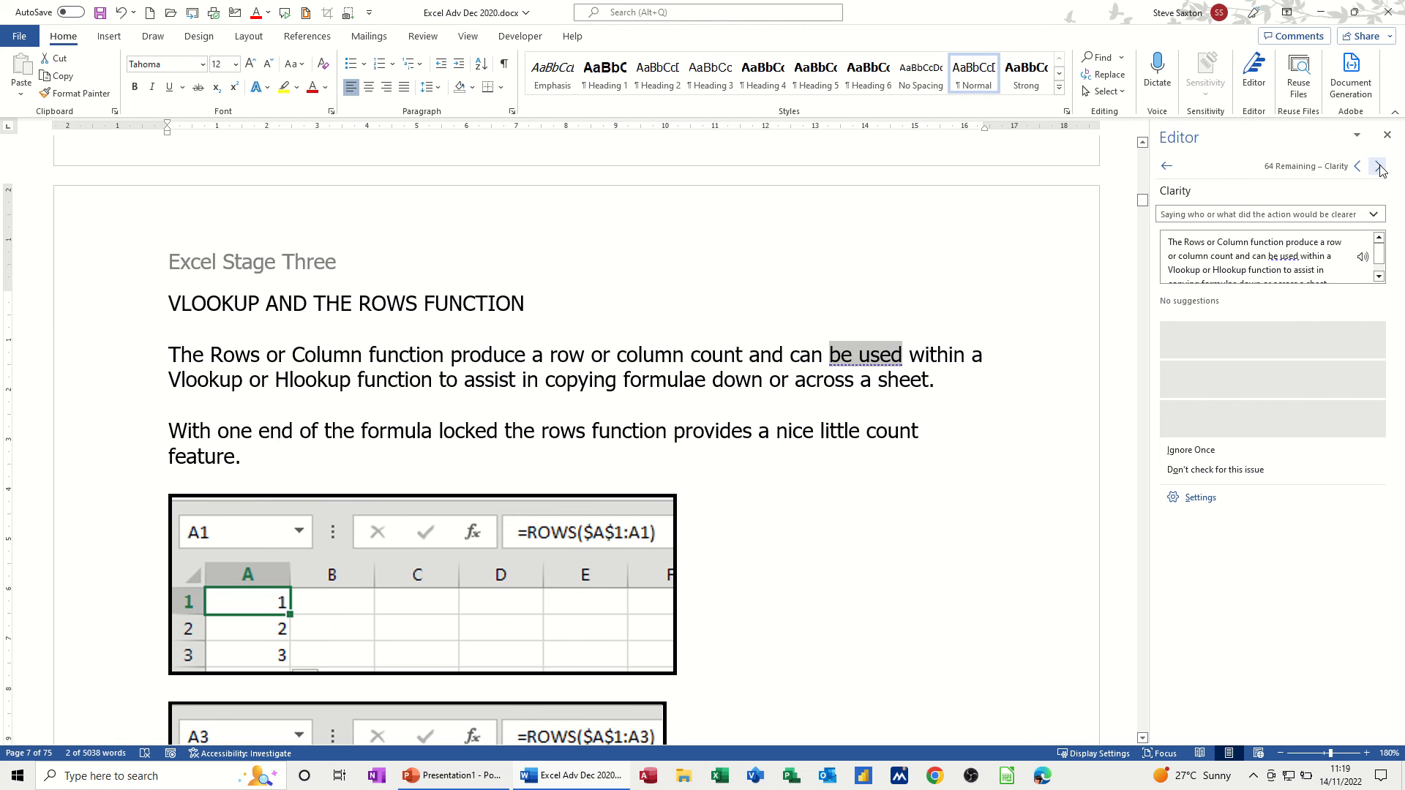
pyautogui.click(1380, 167)
pyautogui.click(1379, 167)
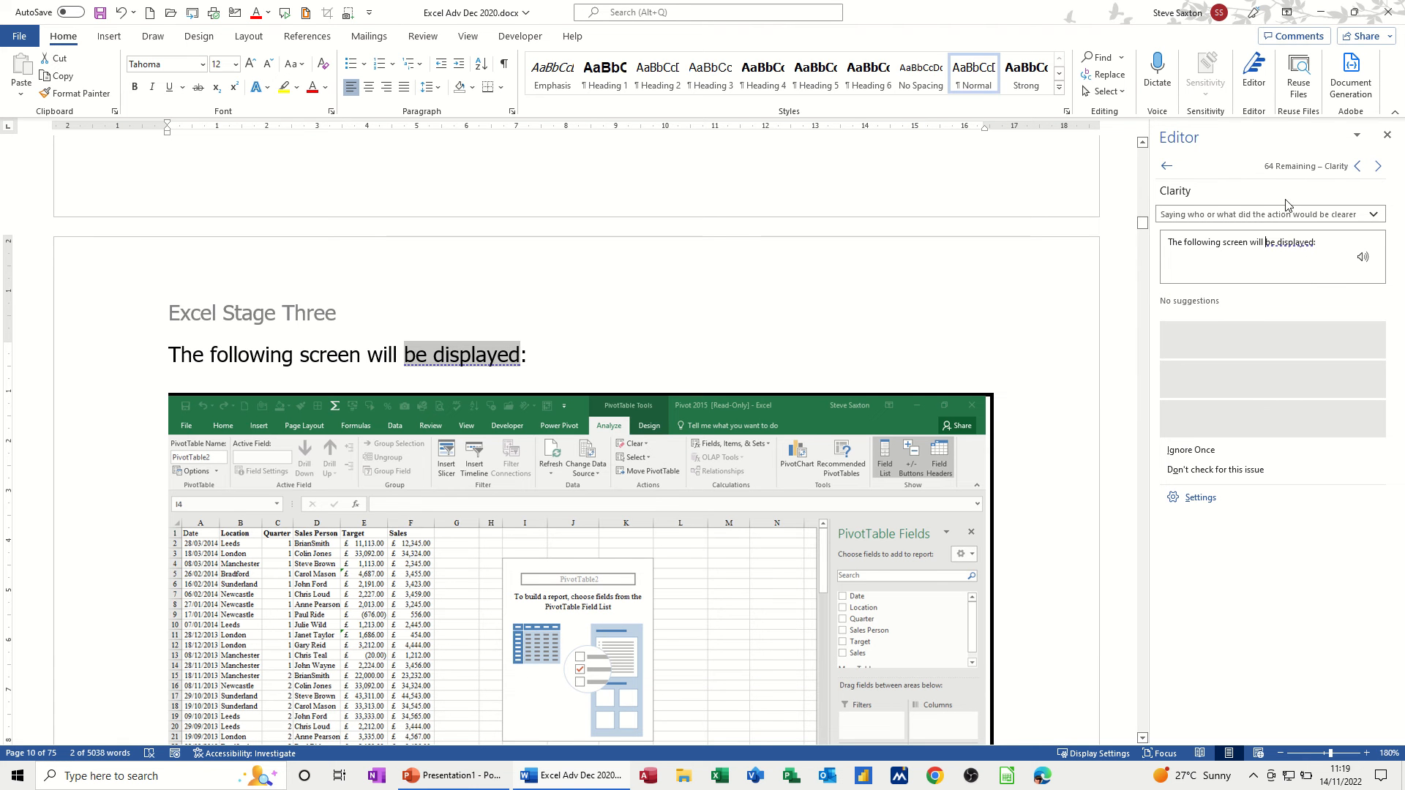
# - Accept the suggestions shortening 'all of' to 'all' and expanding 'isn't' to 'is not'
pyautogui.click(1168, 167)
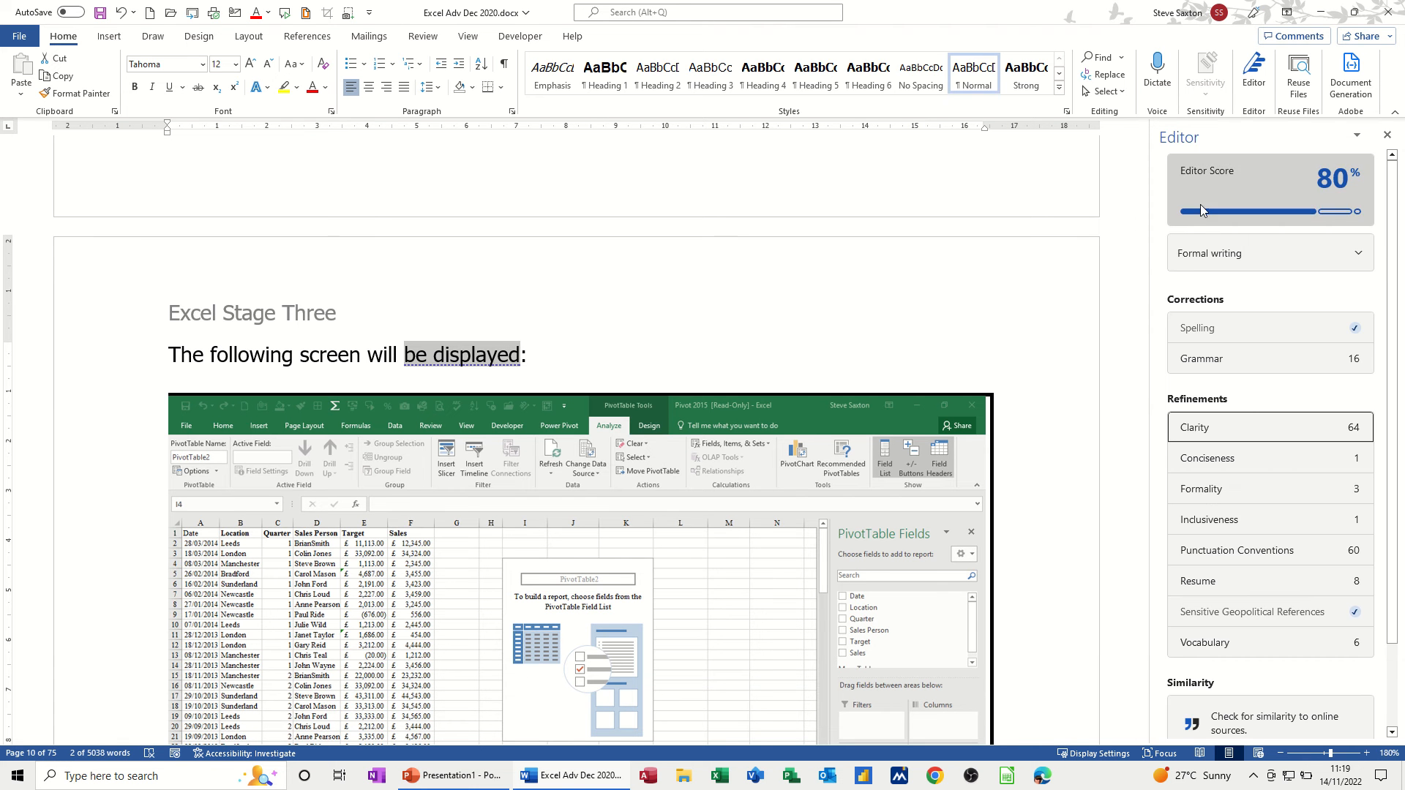
pyautogui.click(1219, 463)
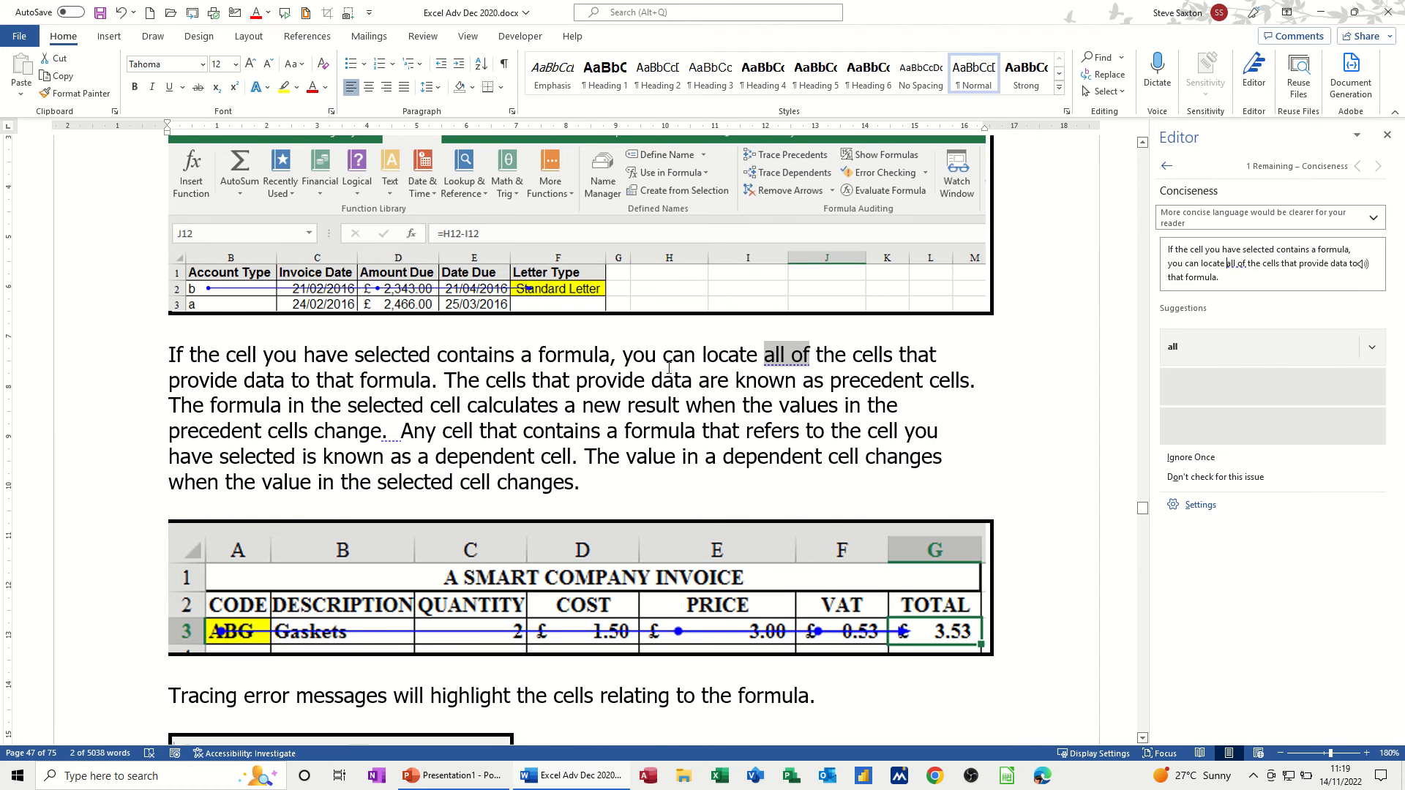
pyautogui.click(1174, 349)
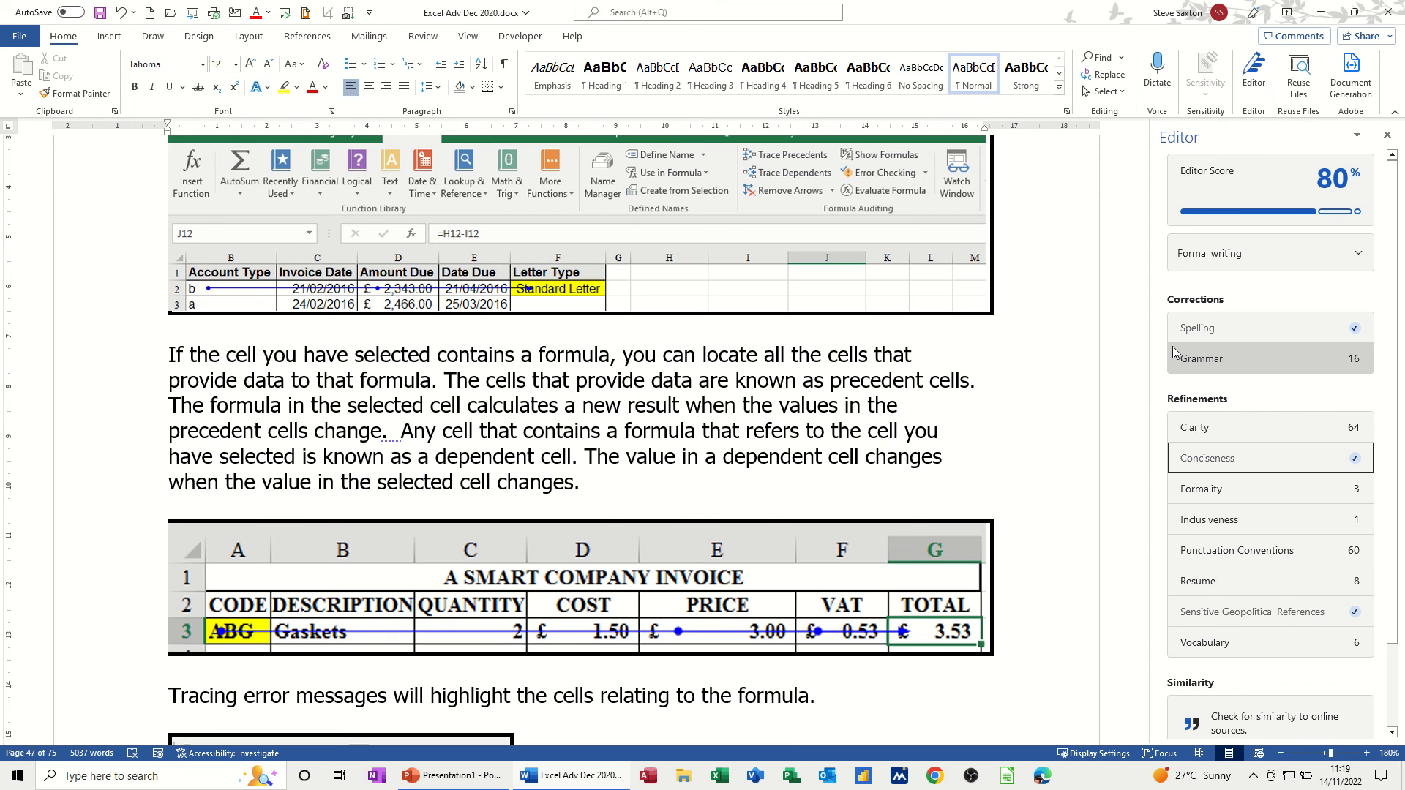
pyautogui.click(1207, 489)
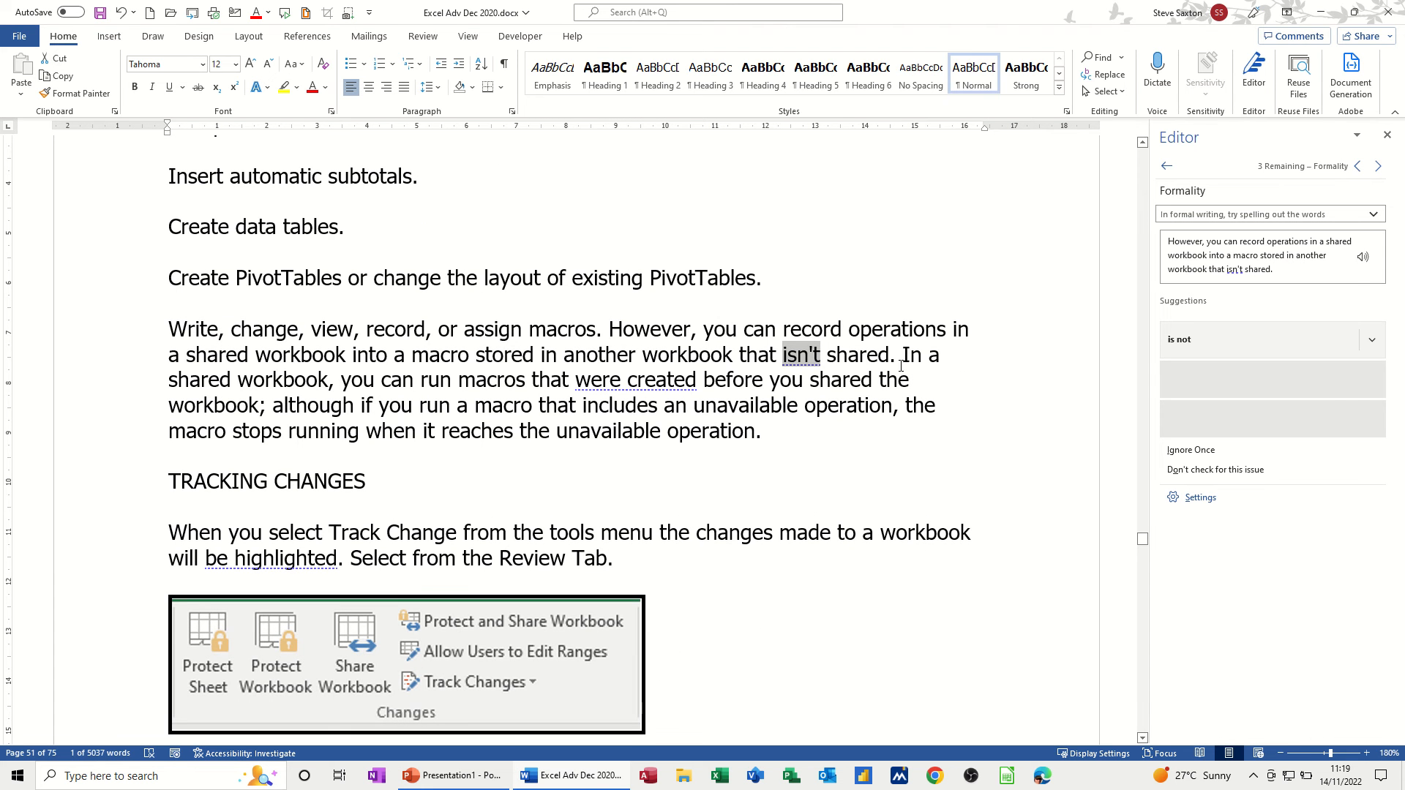
pyautogui.click(1193, 346)
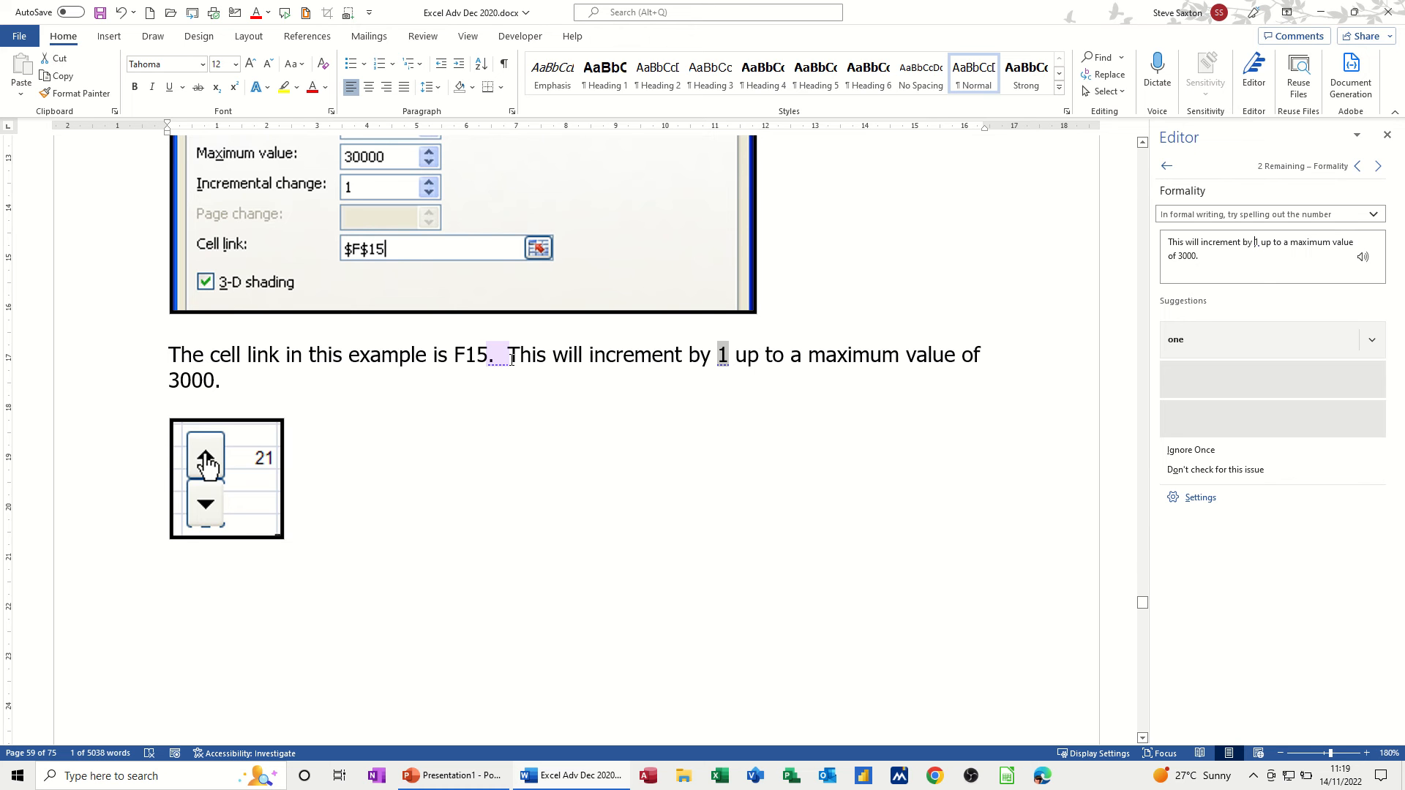
# - Keep the numerals 1 and 3000 and replace 'salesmen' with 'salespeople'
pyautogui.click(1189, 457)
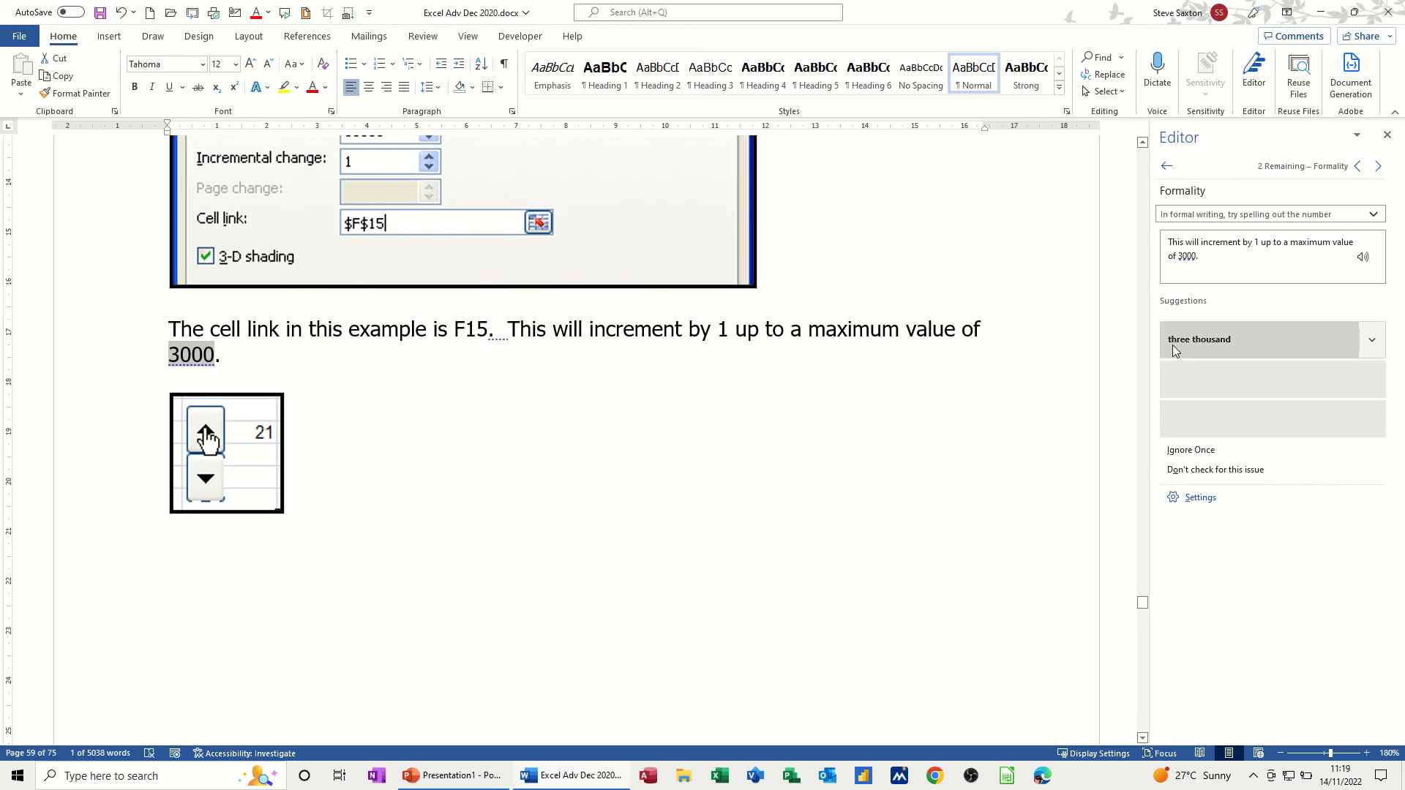
pyautogui.click(1208, 458)
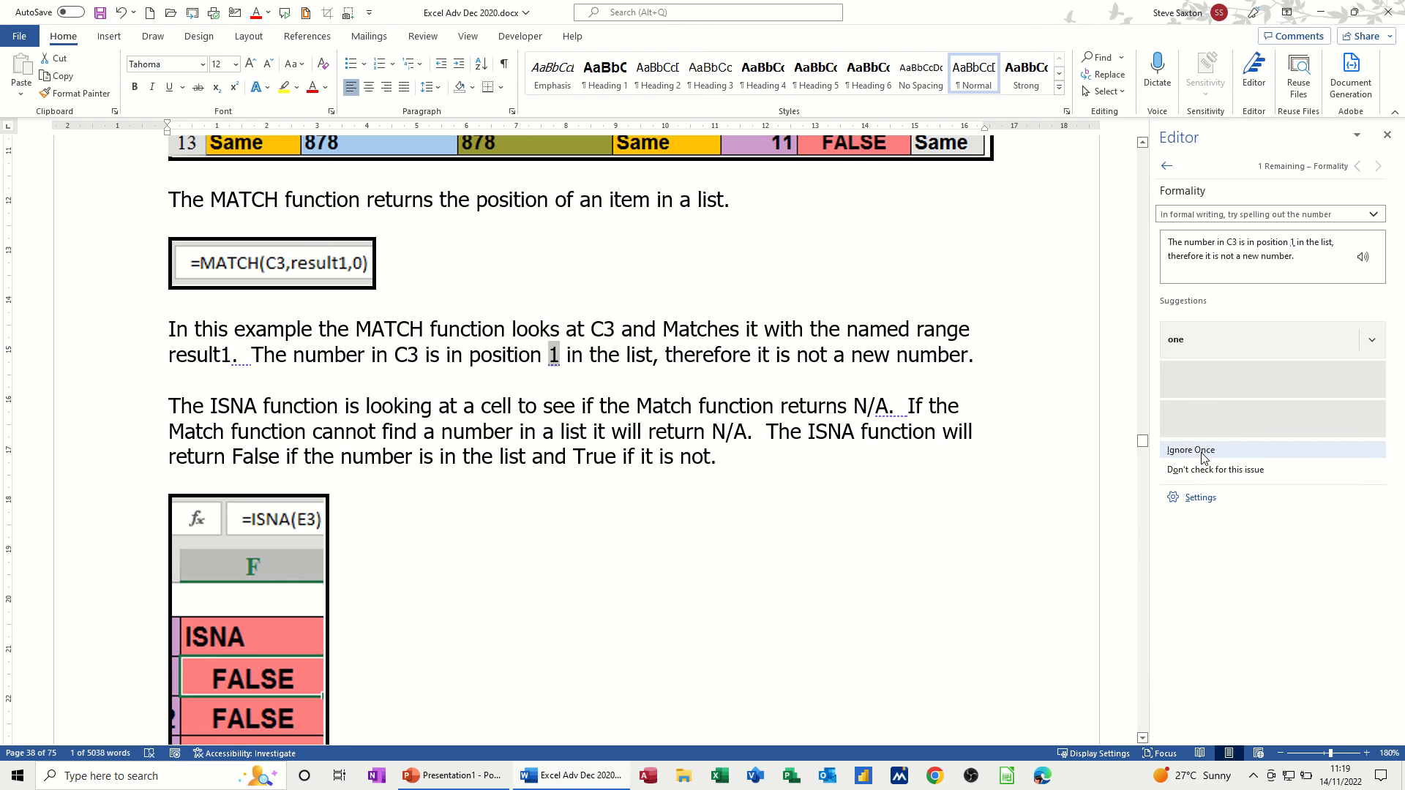
pyautogui.click(1204, 454)
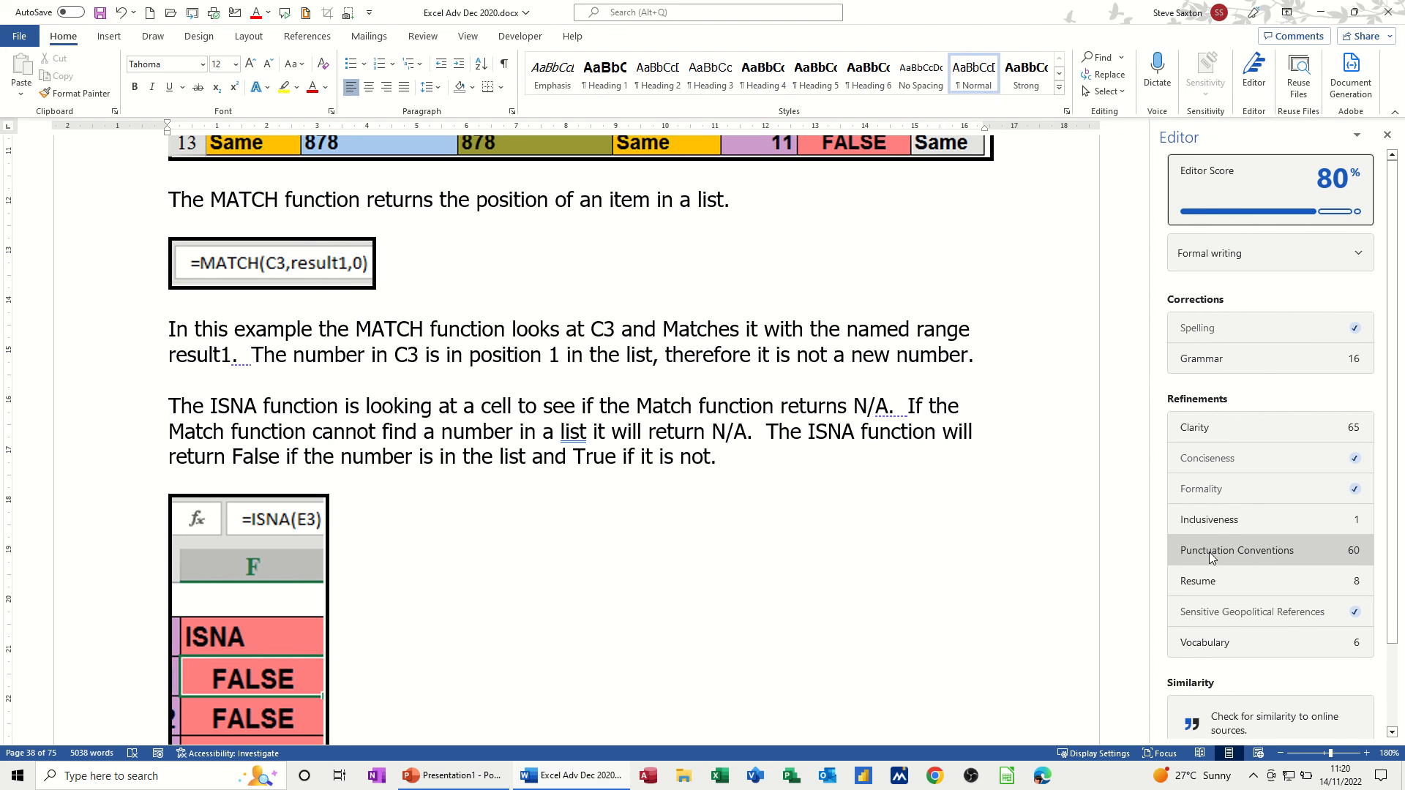
pyautogui.click(1209, 521)
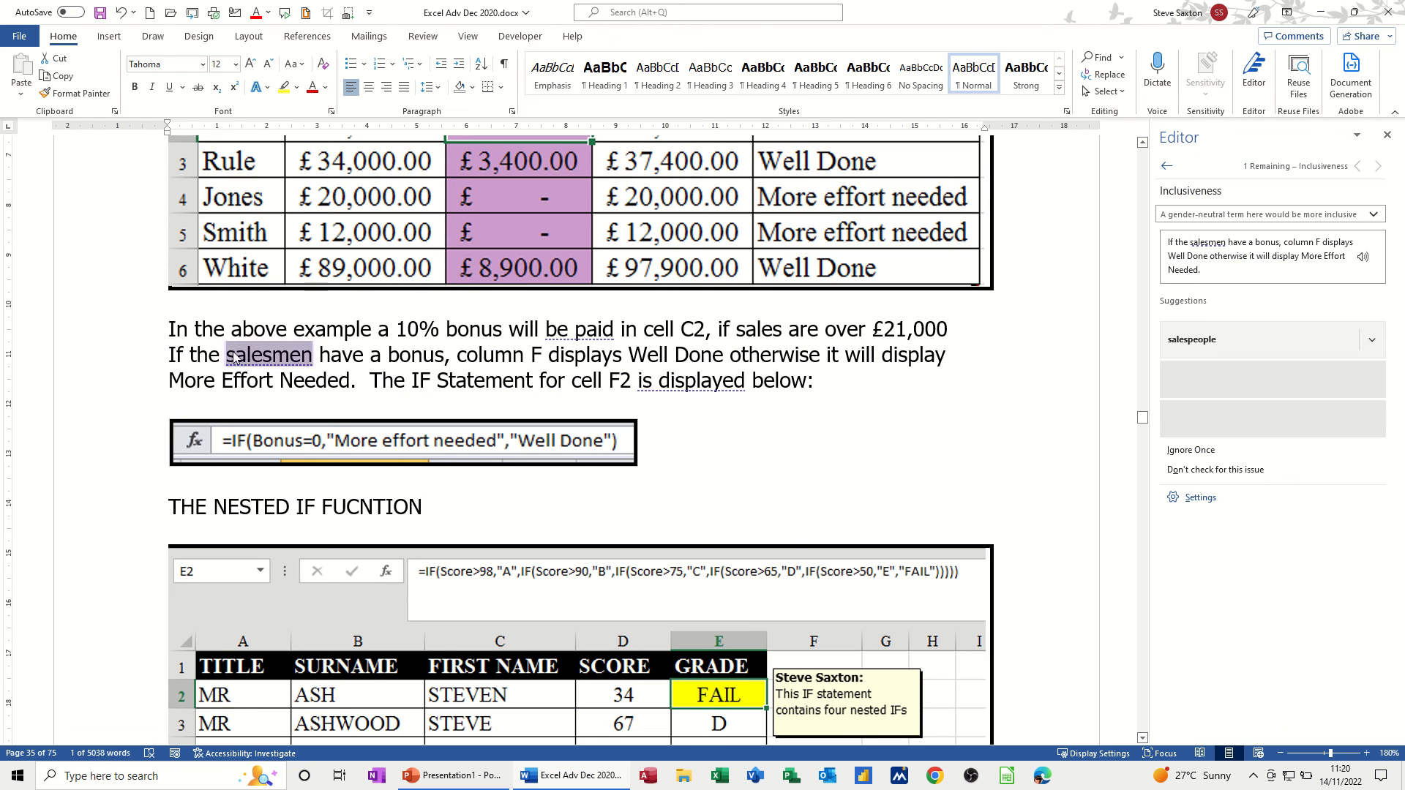
pyautogui.click(1196, 341)
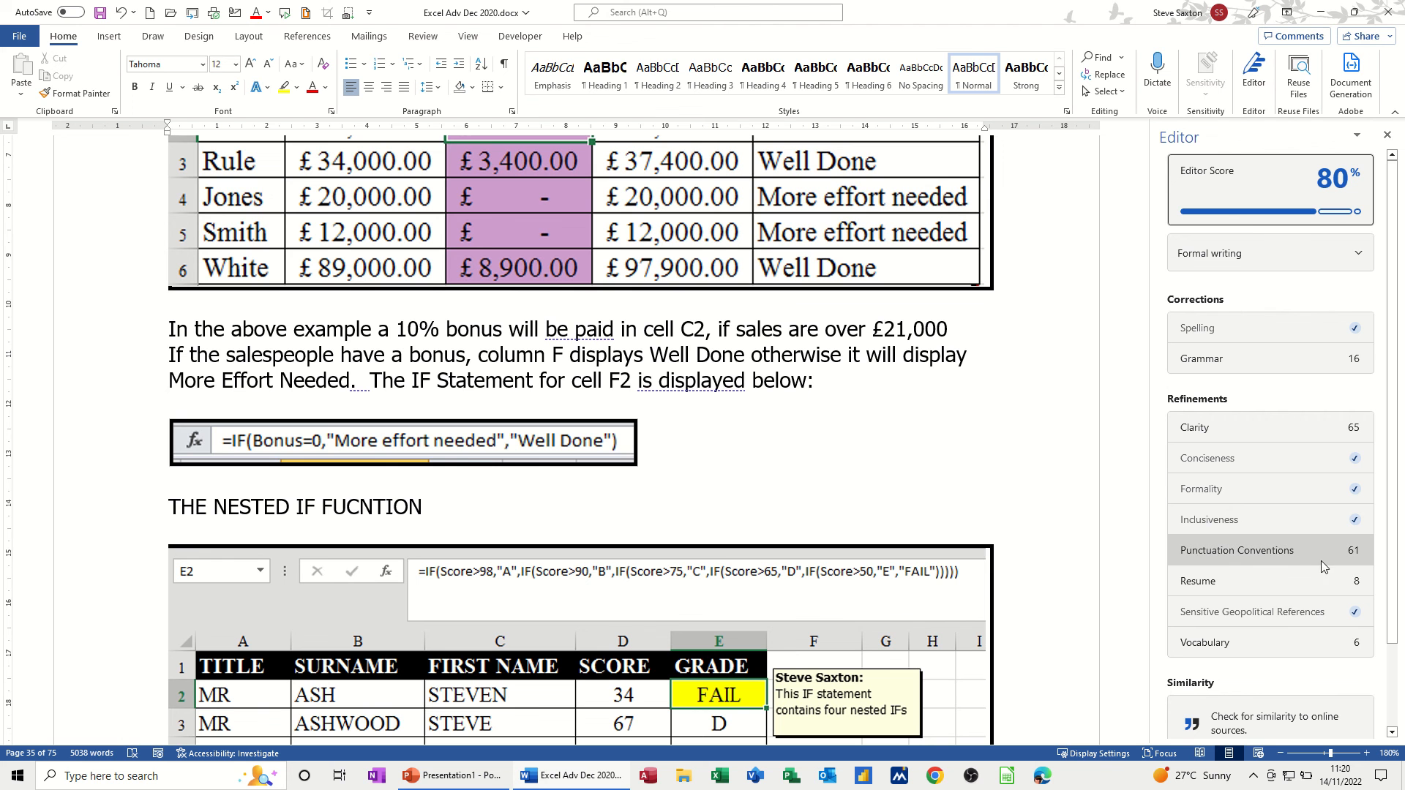
pyautogui.click(1204, 556)
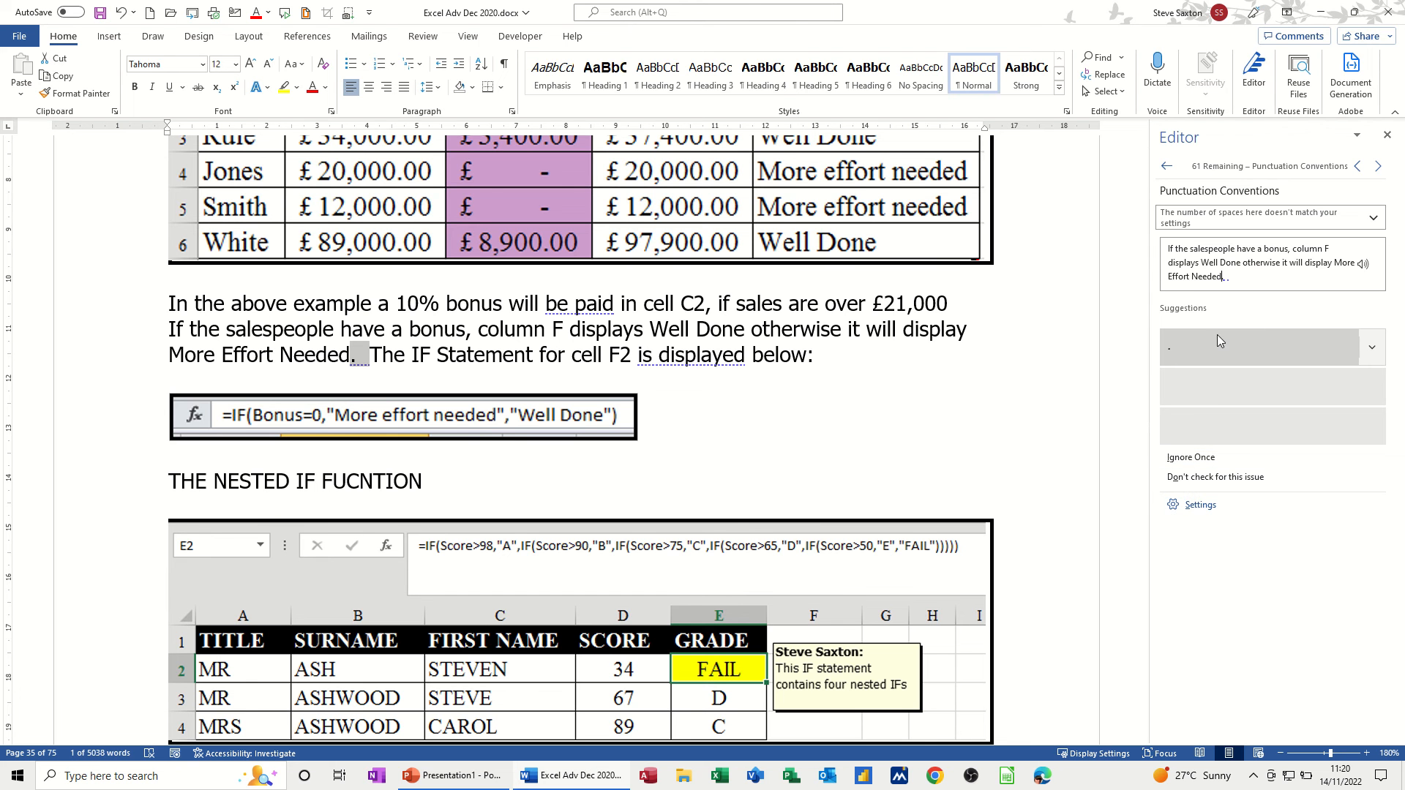
# - Make the double spaces after 'Needed', 'statements' and 'met' single, and add a comma after 'response'
pyautogui.click(1193, 355)
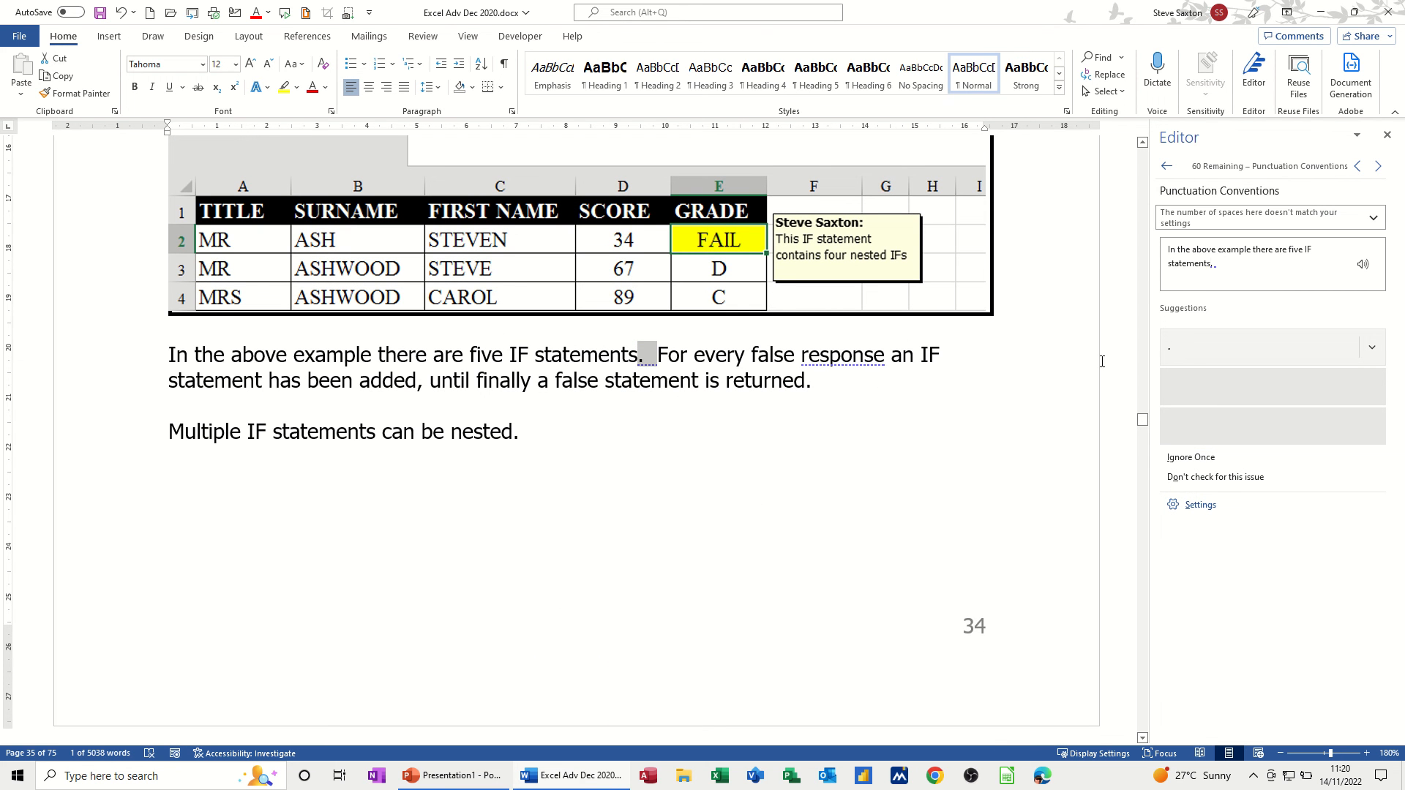
pyautogui.click(1188, 353)
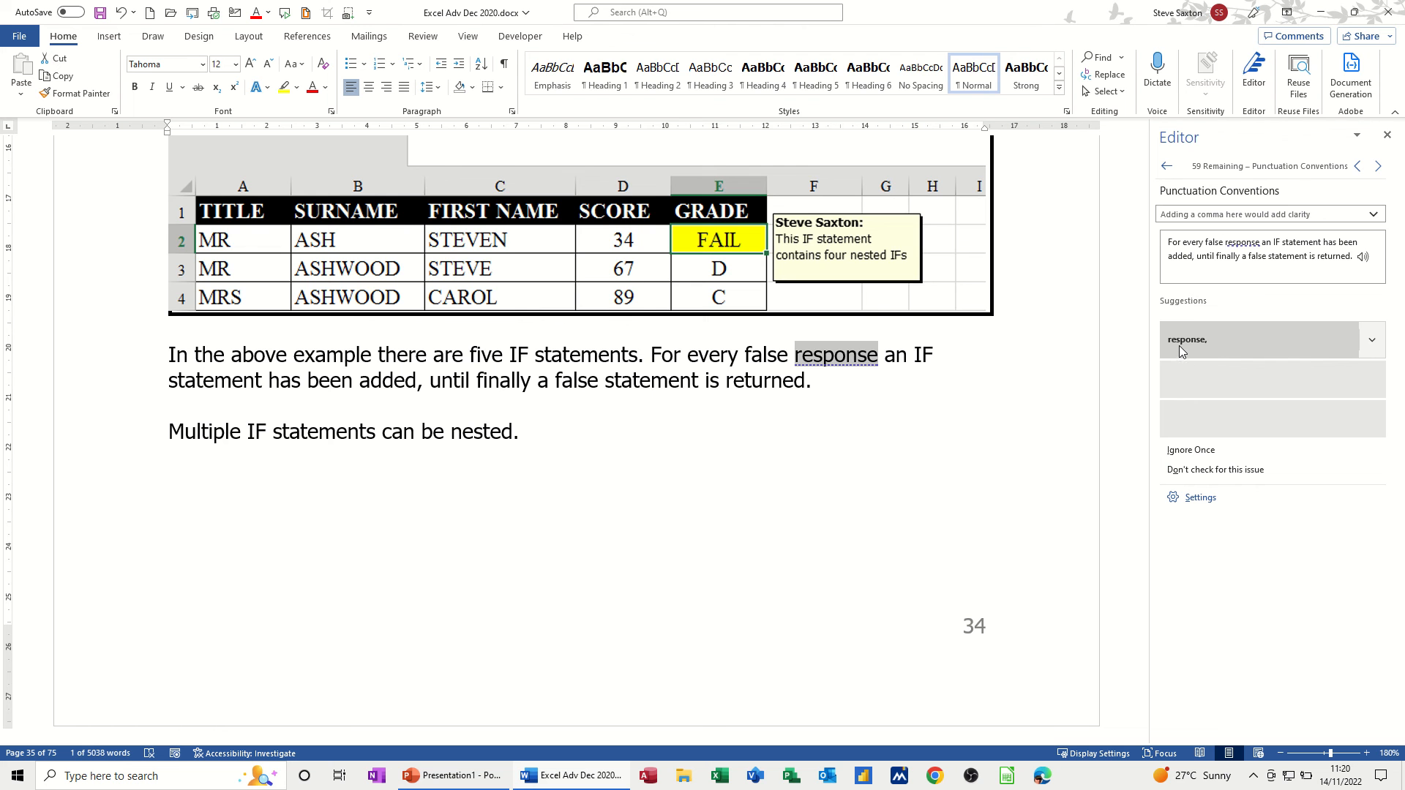
pyautogui.click(1180, 348)
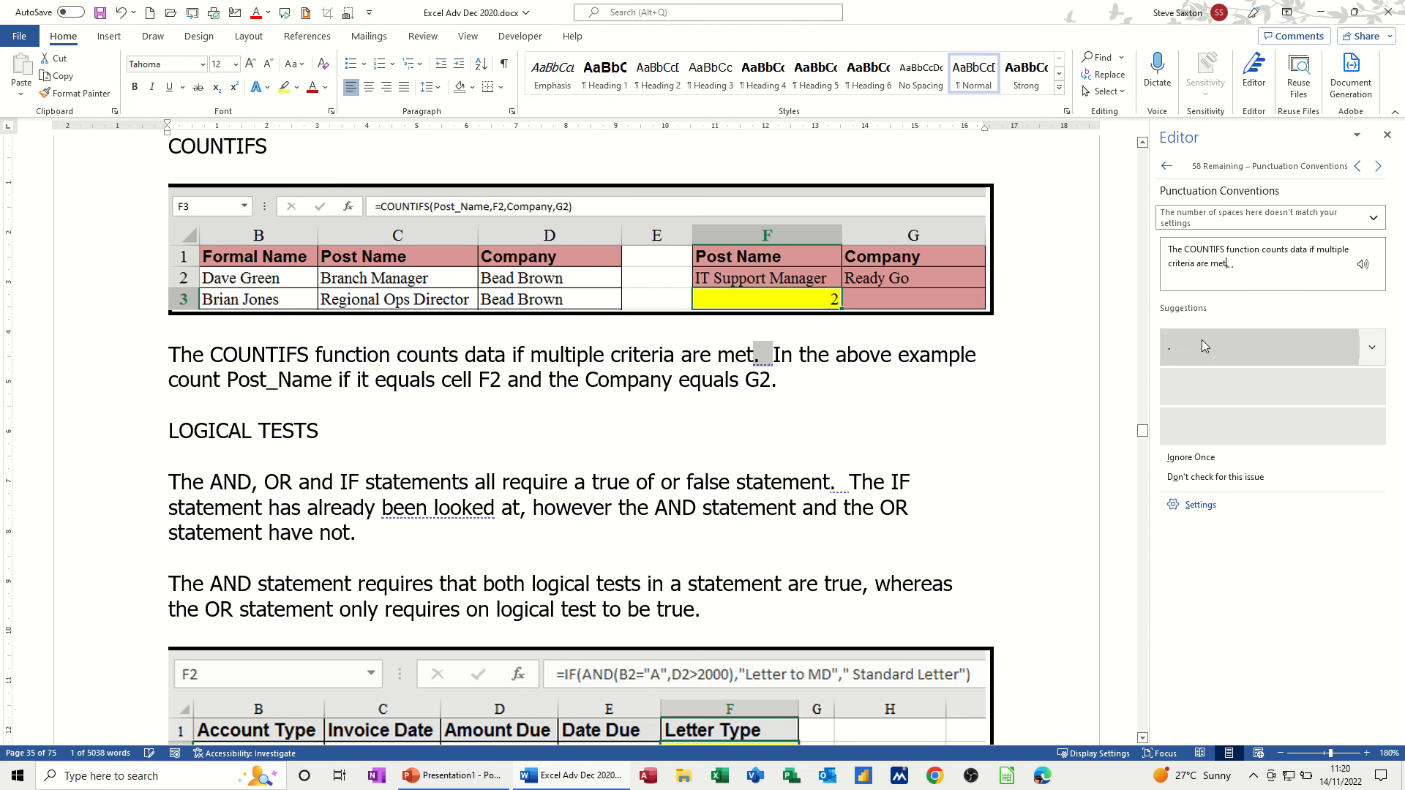
pyautogui.click(1186, 348)
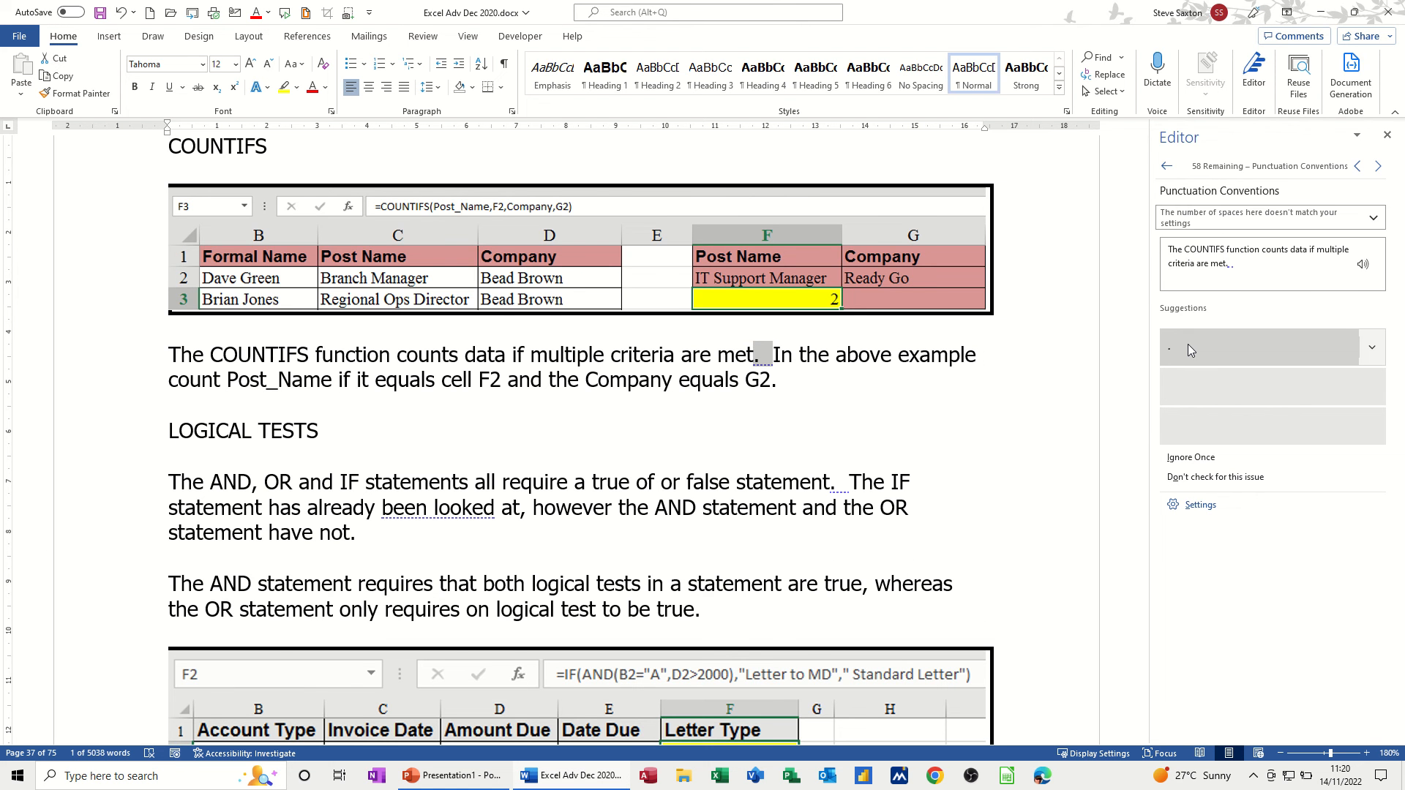
# - Fix the spacing after 'statement', 'result1', 'N/A' and 'purchase', returning to the Editor score overview
pyautogui.click(1188, 345)
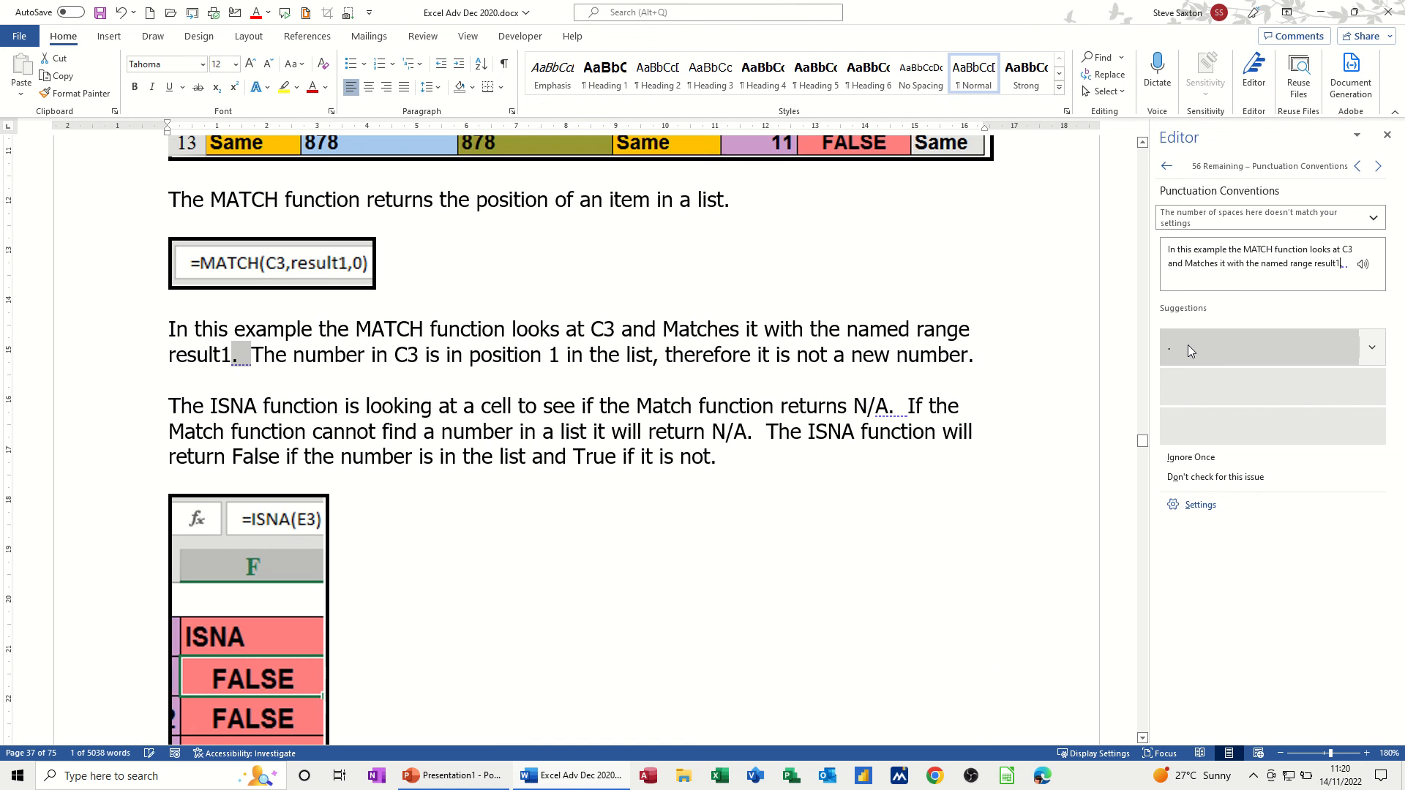
pyautogui.click(1188, 345)
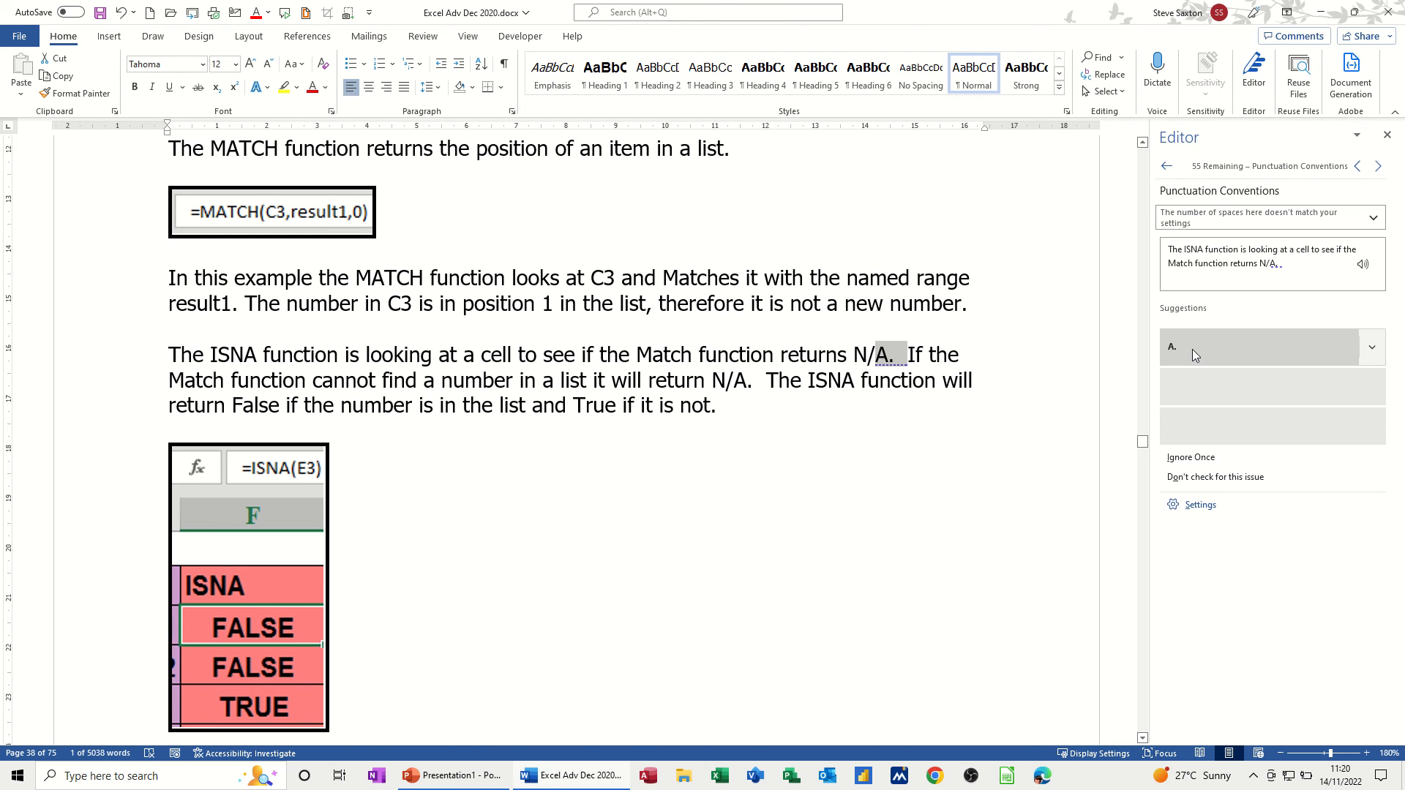
pyautogui.click(1192, 349)
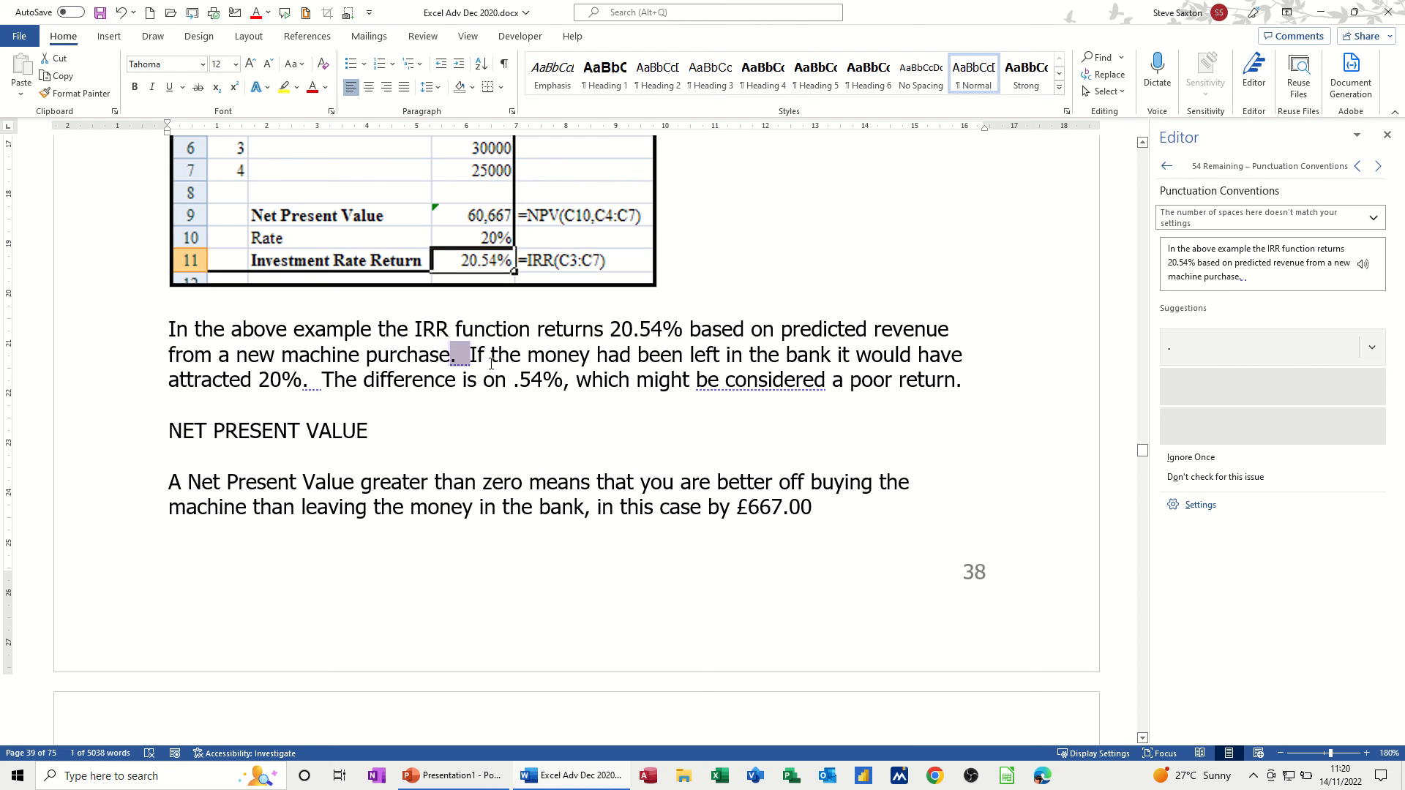
pyautogui.click(1196, 354)
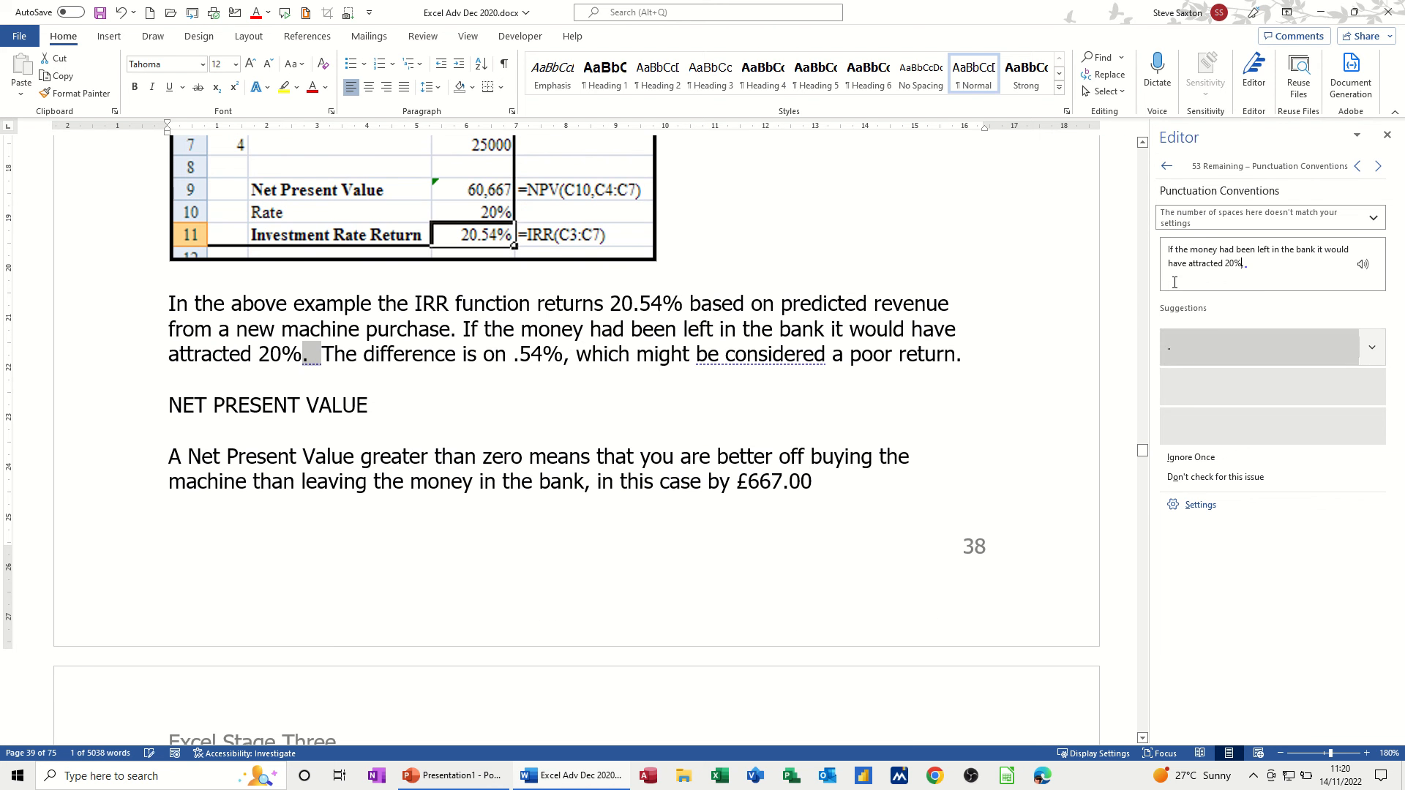
pyautogui.click(1168, 167)
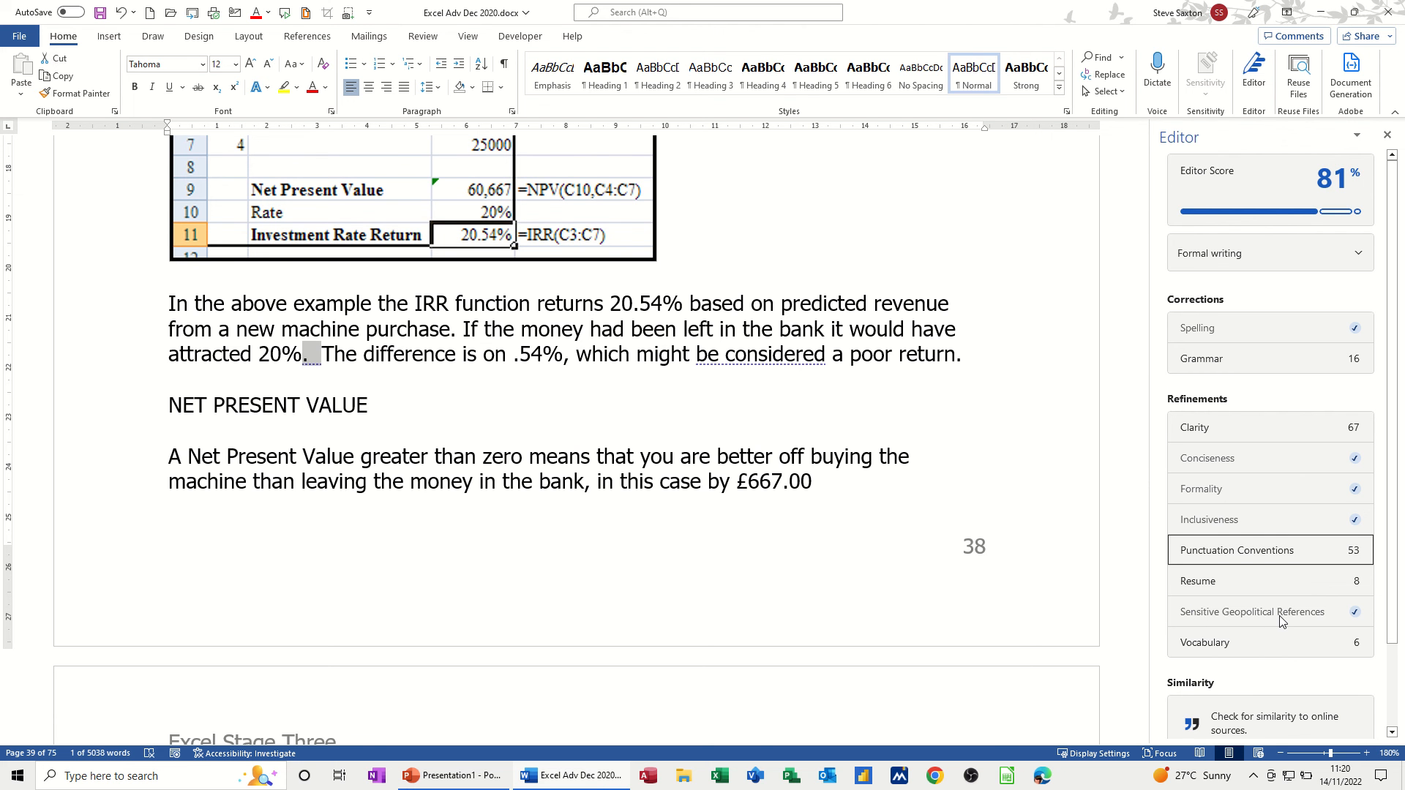
# - Reword flagged phrases to 'especially useful', 'extremely helpful', 'comparable way', 'substantial amounts', 'unique perspective', 'entire population'
pyautogui.click(1197, 642)
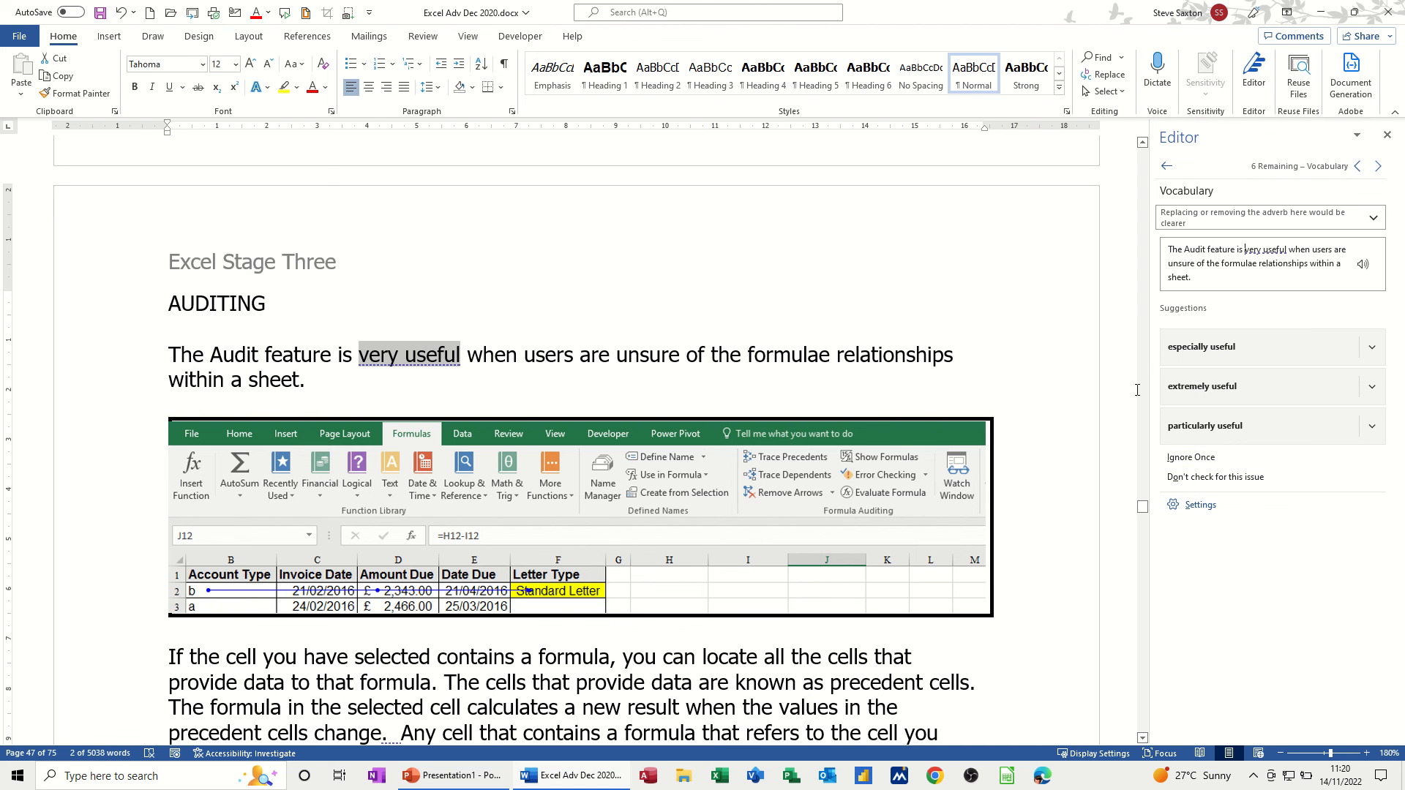
pyautogui.click(1213, 354)
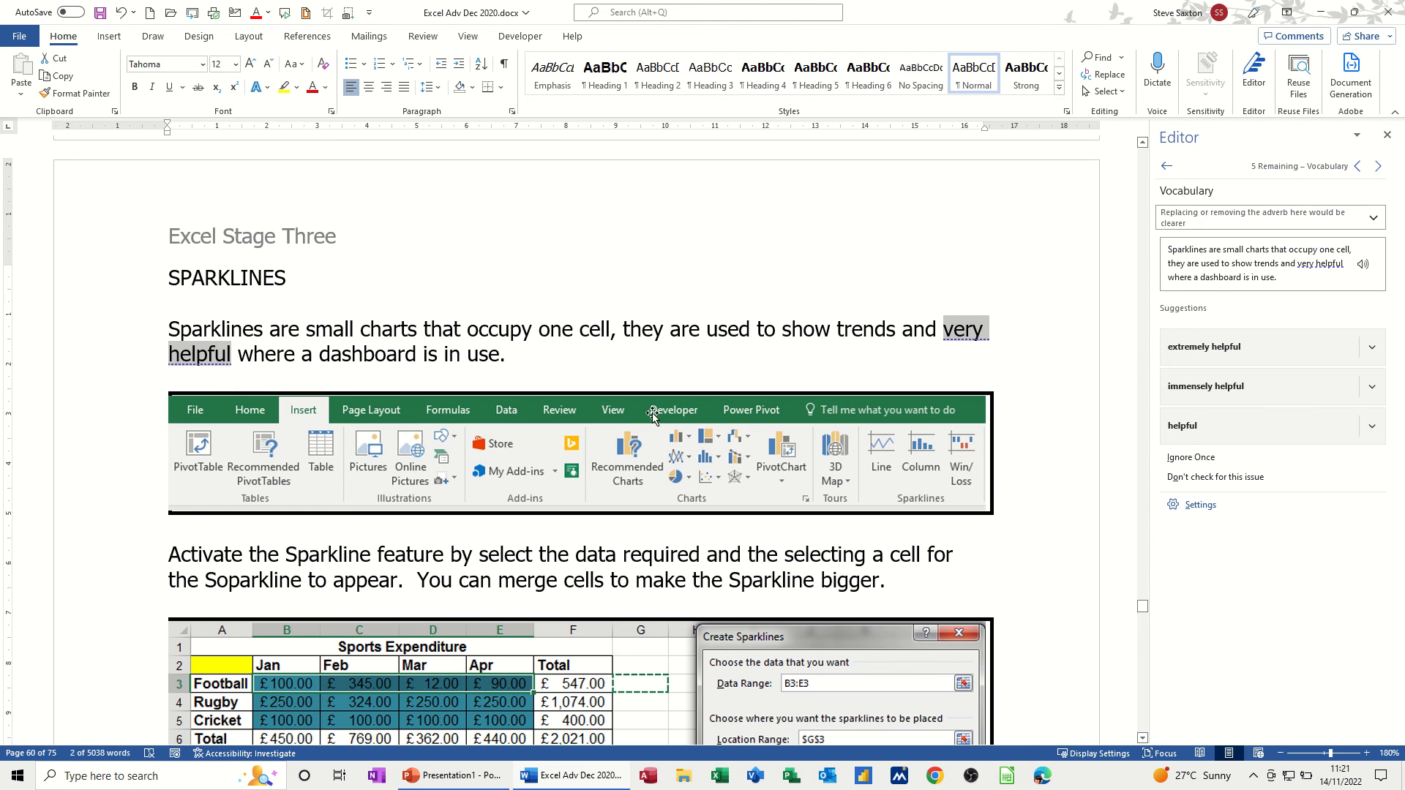
pyautogui.click(1213, 353)
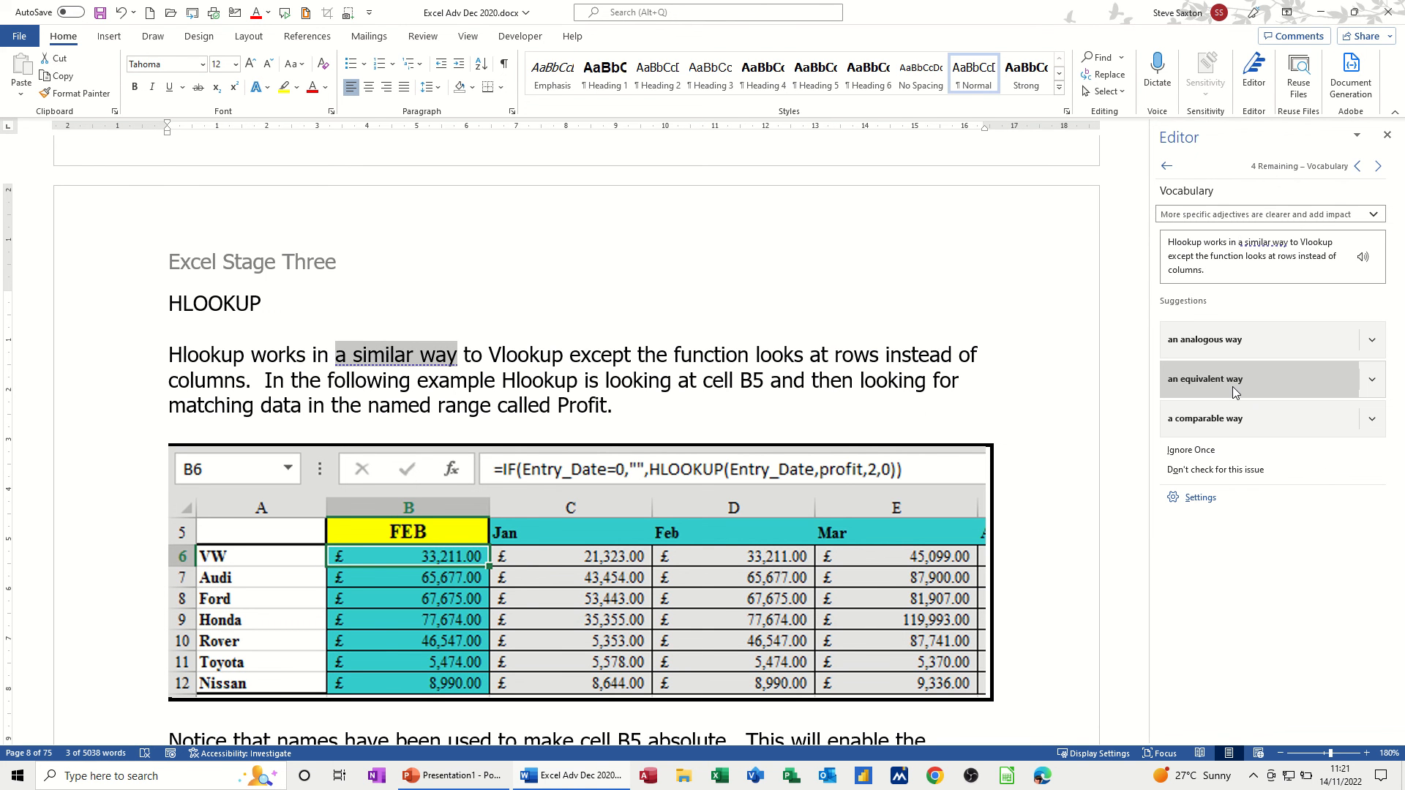
pyautogui.click(1206, 420)
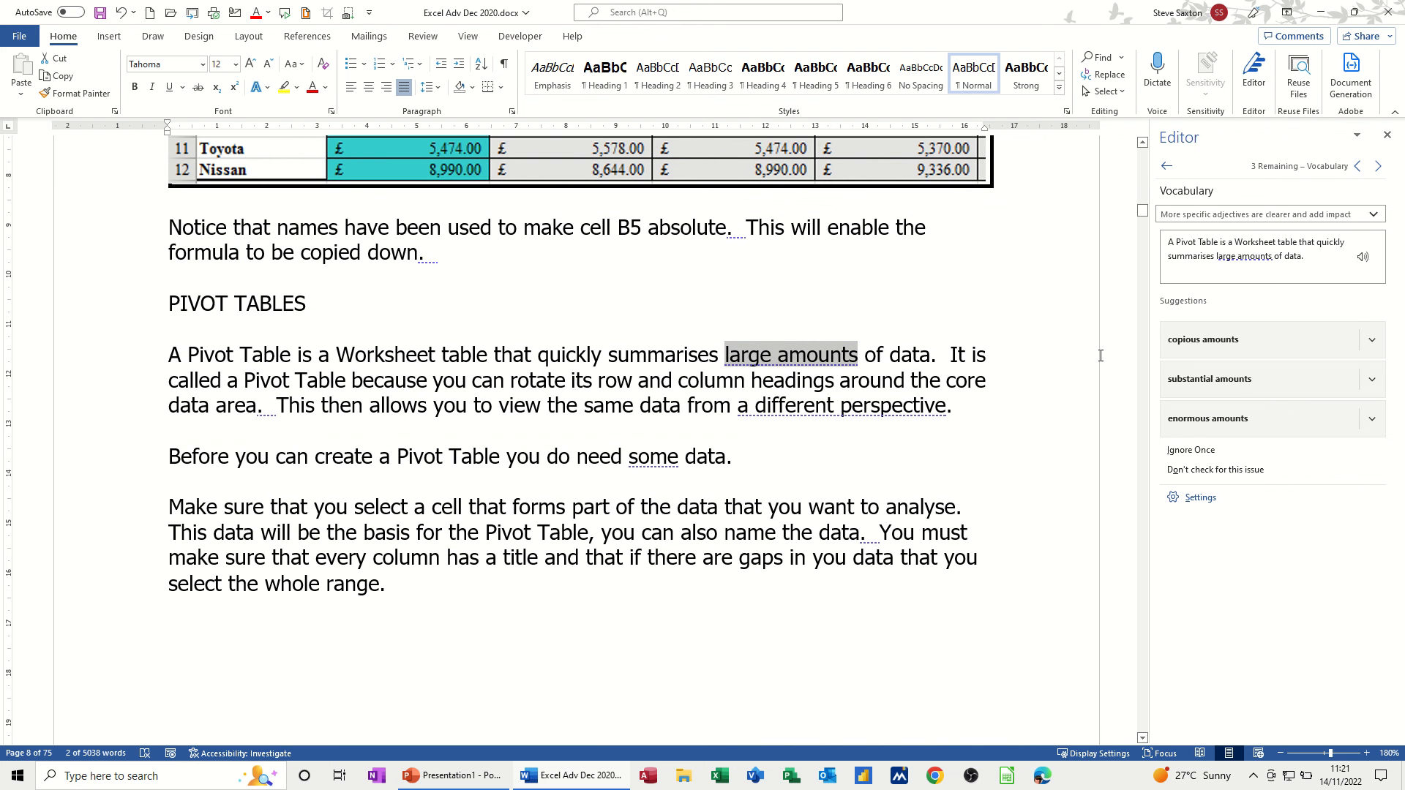
pyautogui.click(1209, 383)
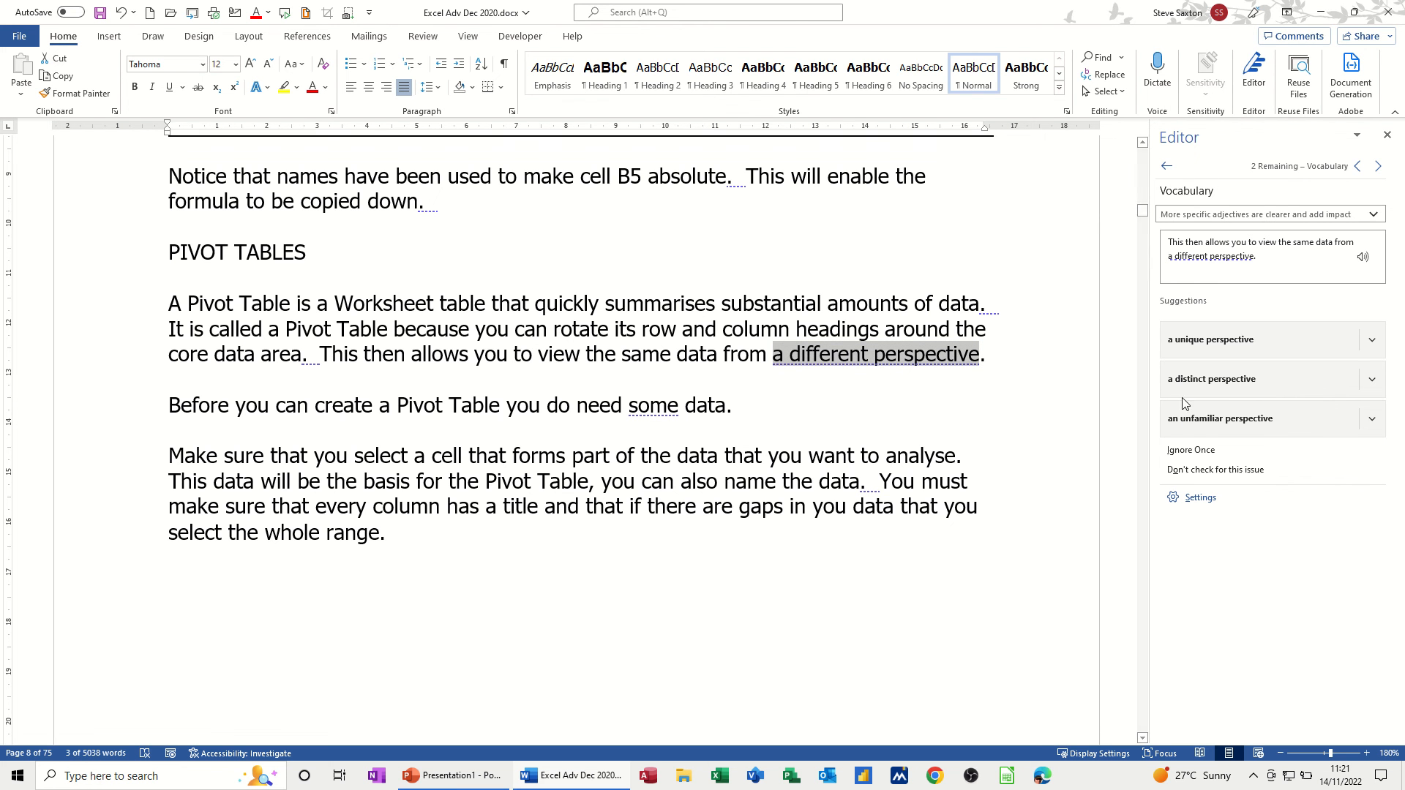
pyautogui.click(1250, 338)
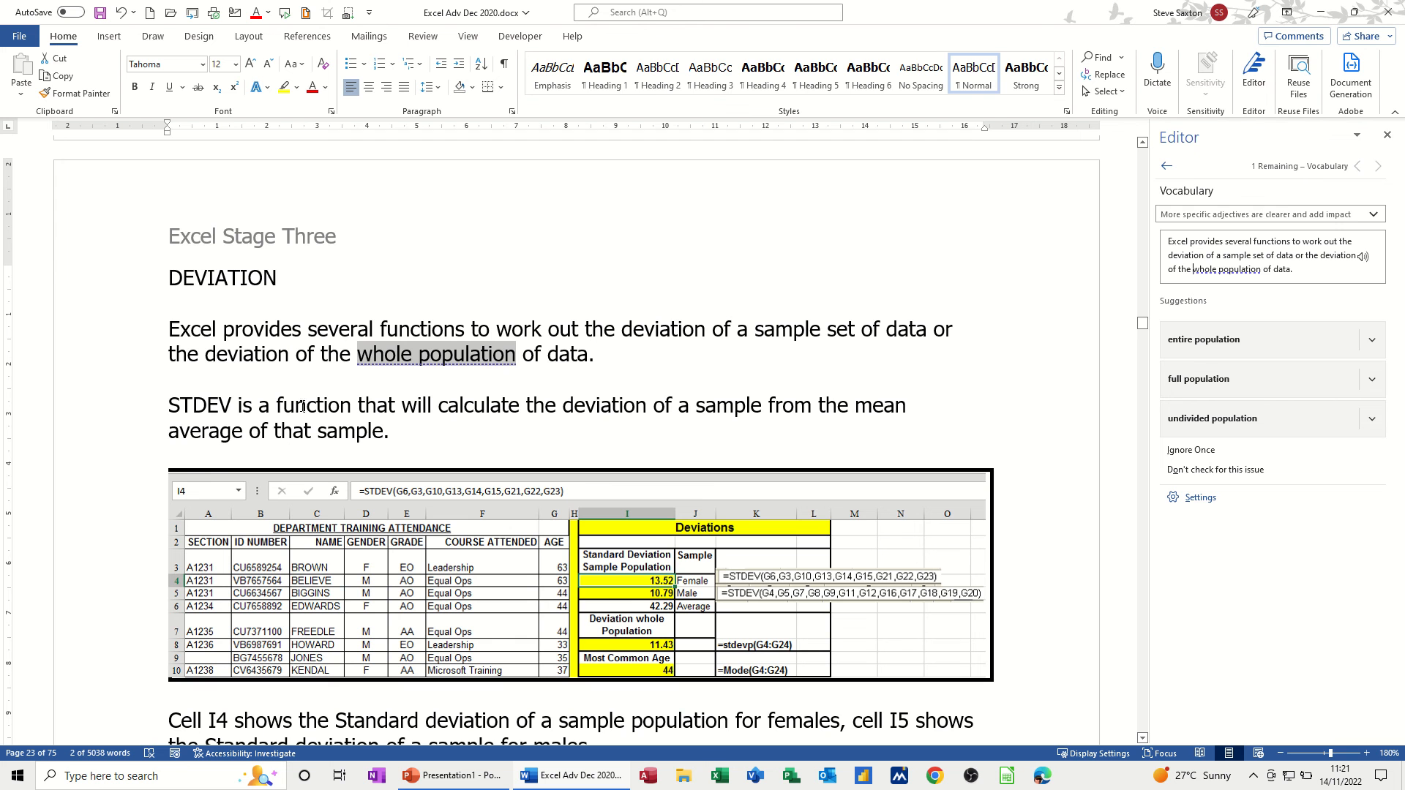
pyautogui.click(1193, 344)
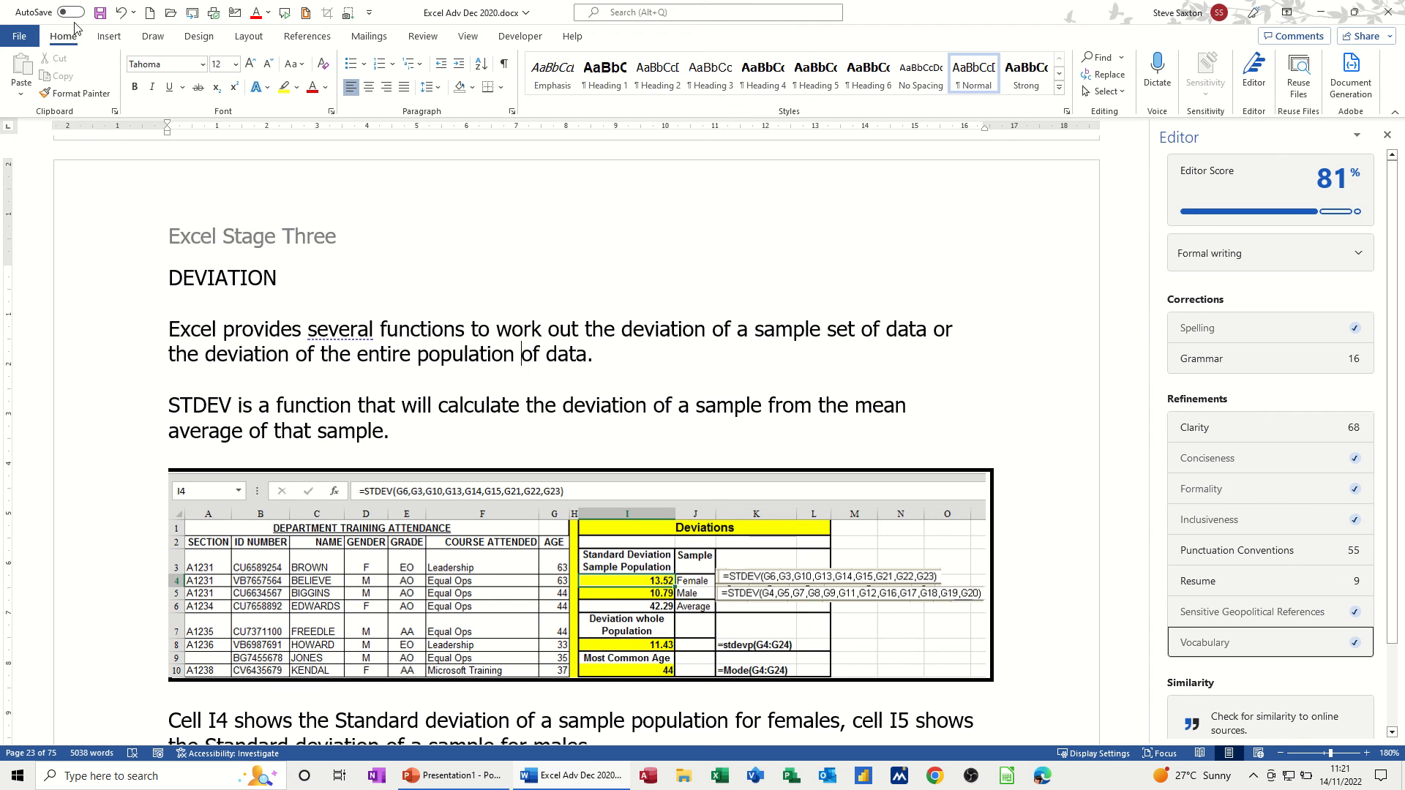
# - Browse the booklet side to side and as thumbnails from page 25, then restore vertical paging
pyautogui.click(467, 37)
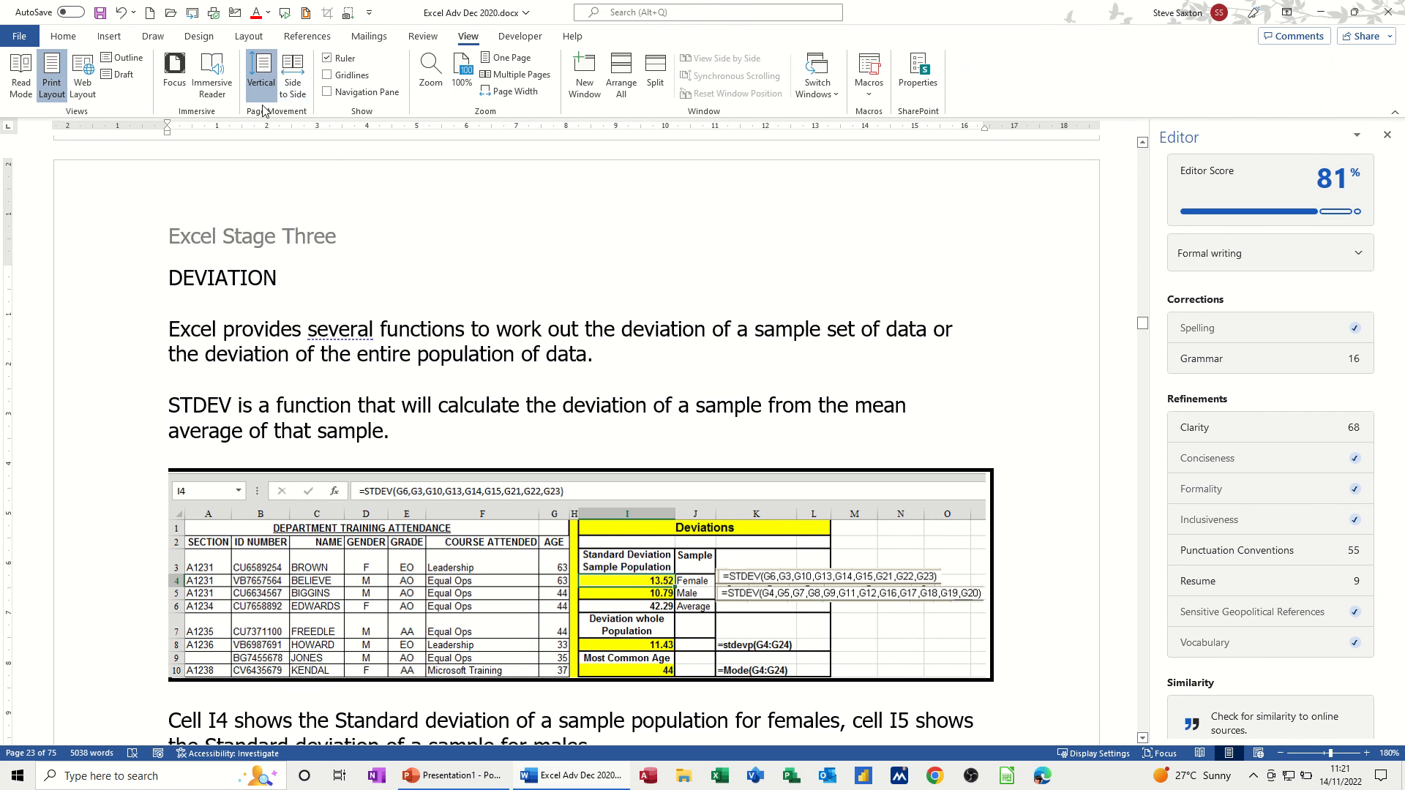
pyautogui.click(292, 76)
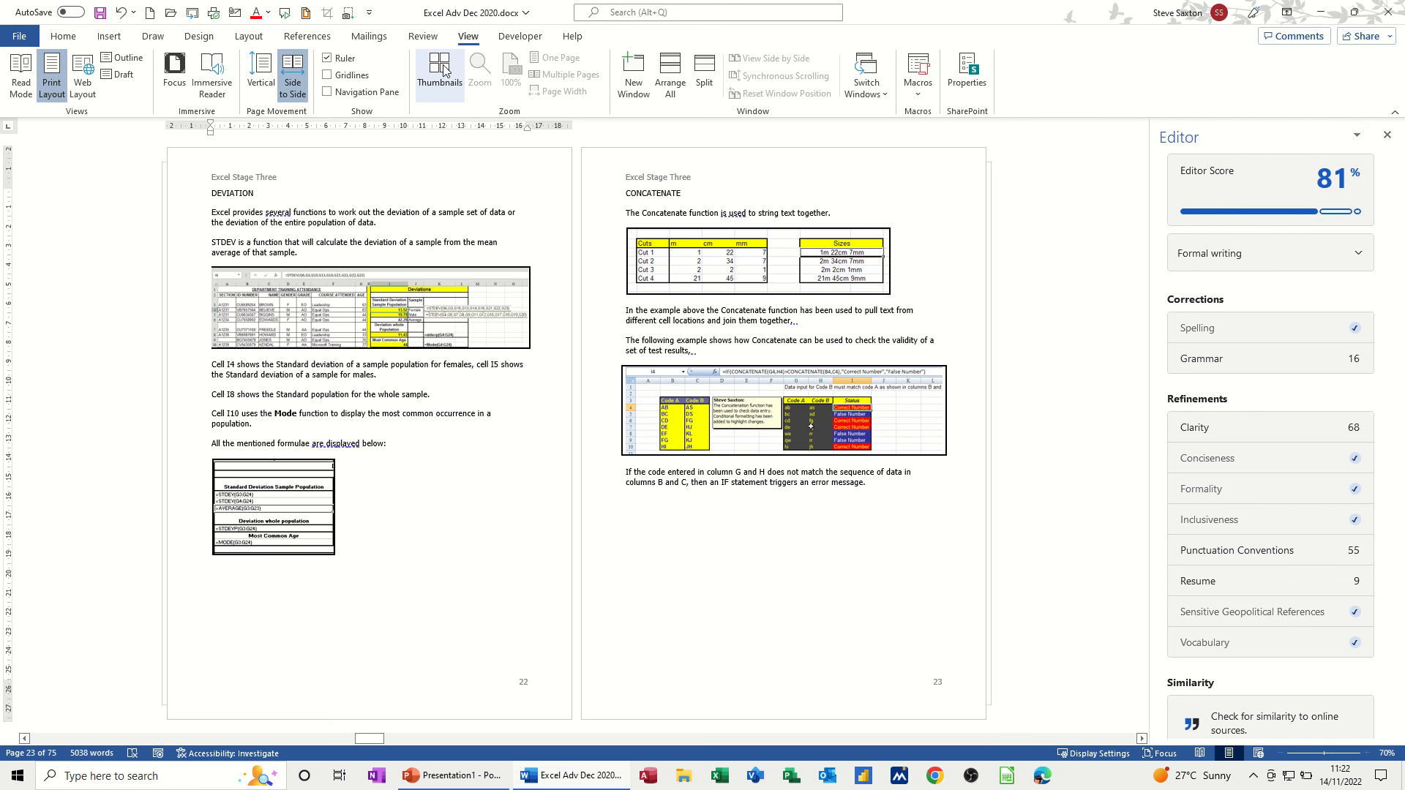
pyautogui.click(439, 69)
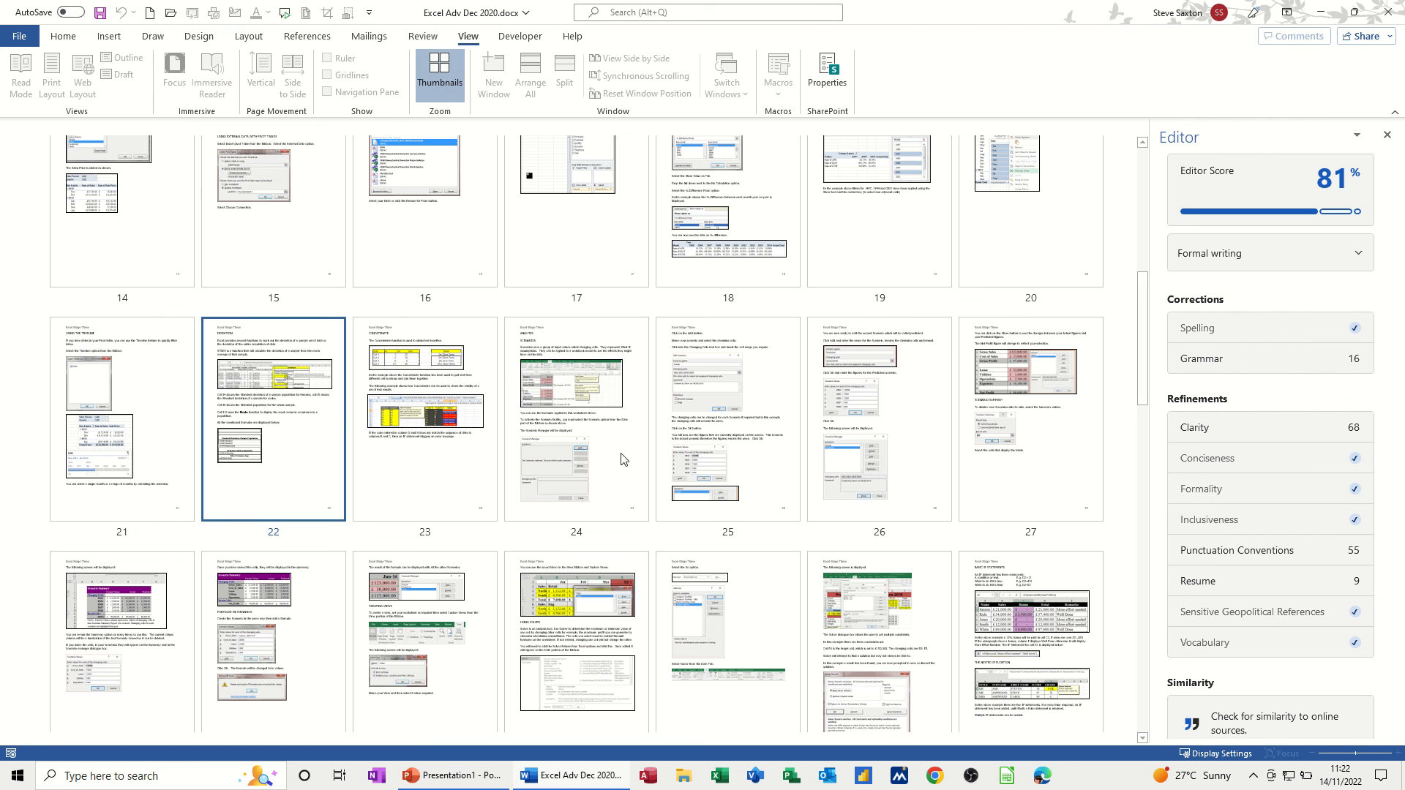
pyautogui.click(767, 423)
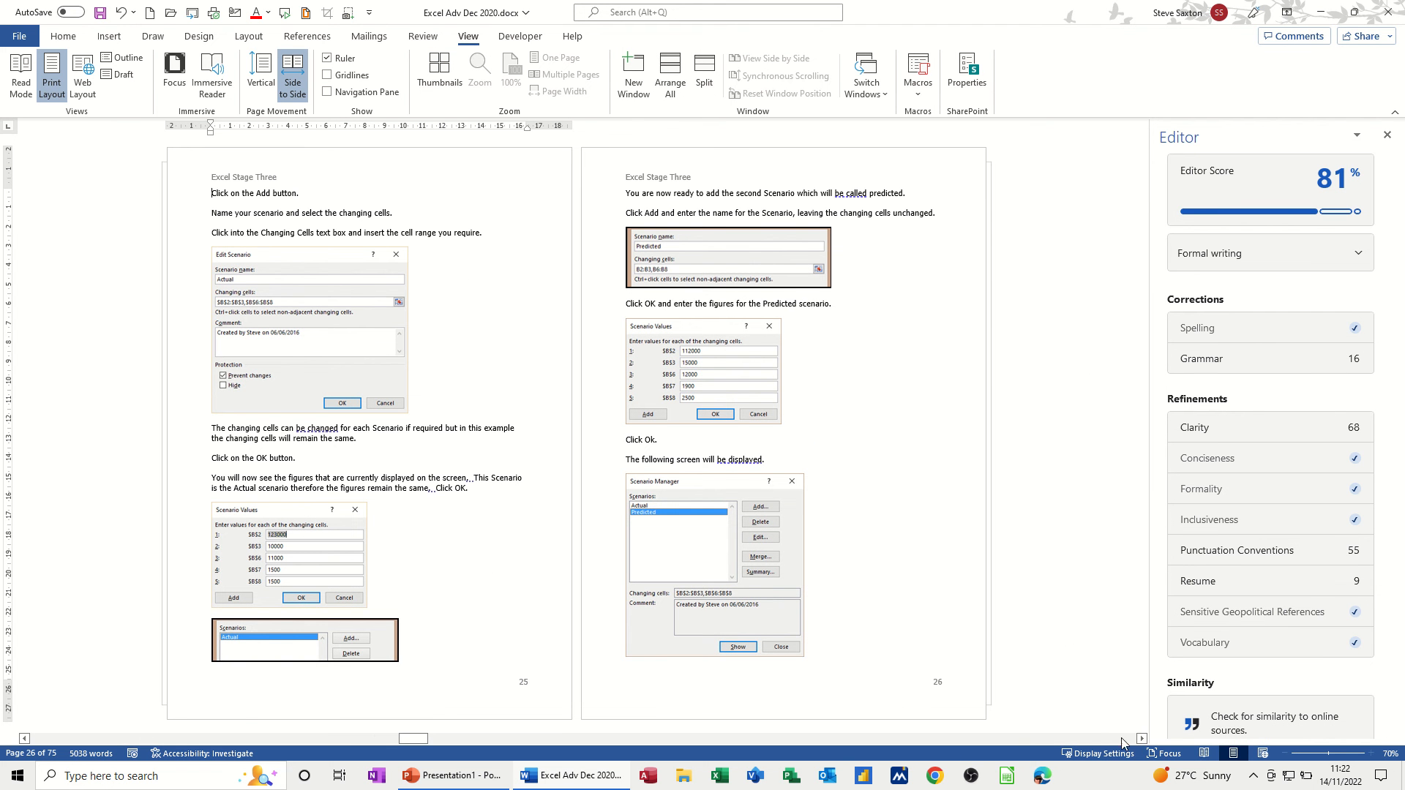
pyautogui.scroll(-3, 991, 594)
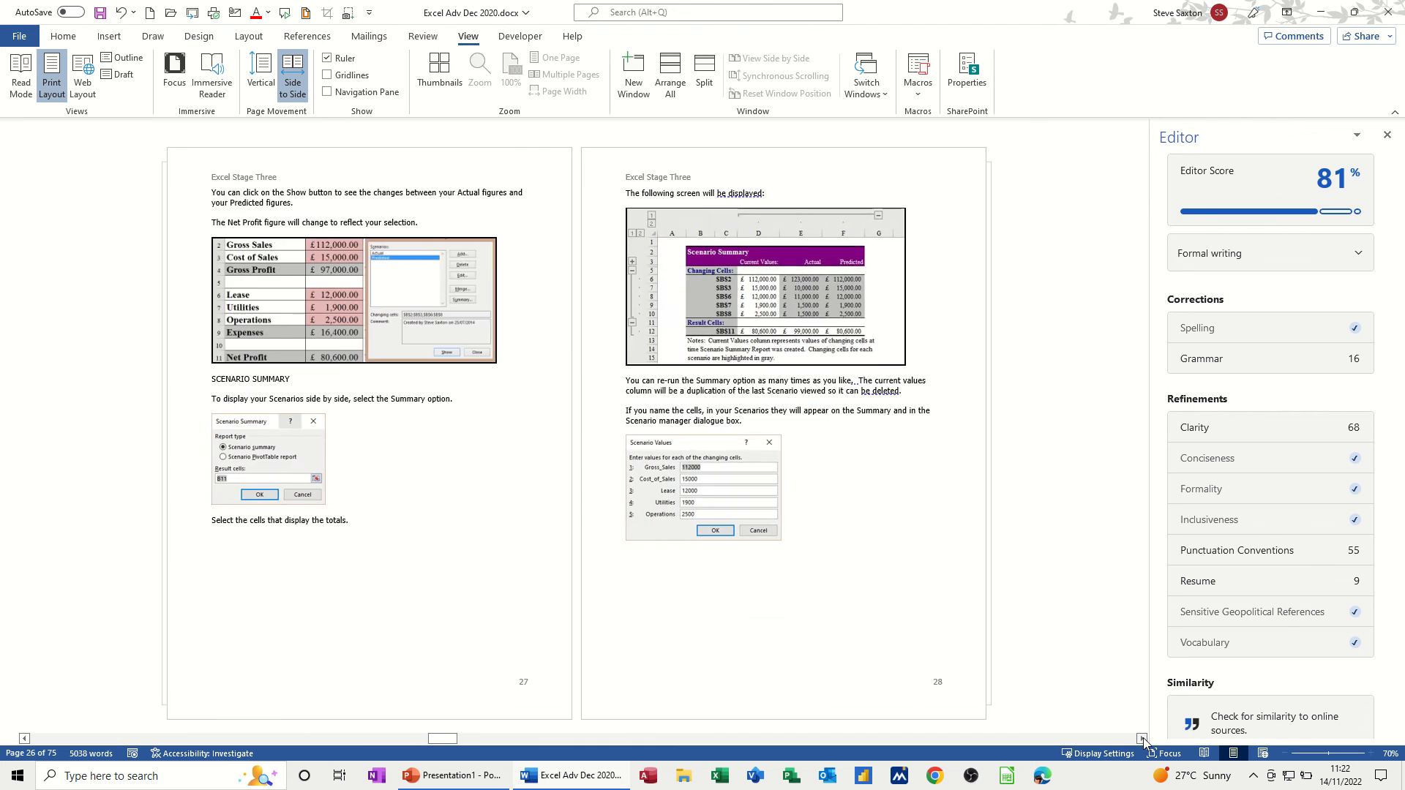
pyautogui.click(261, 73)
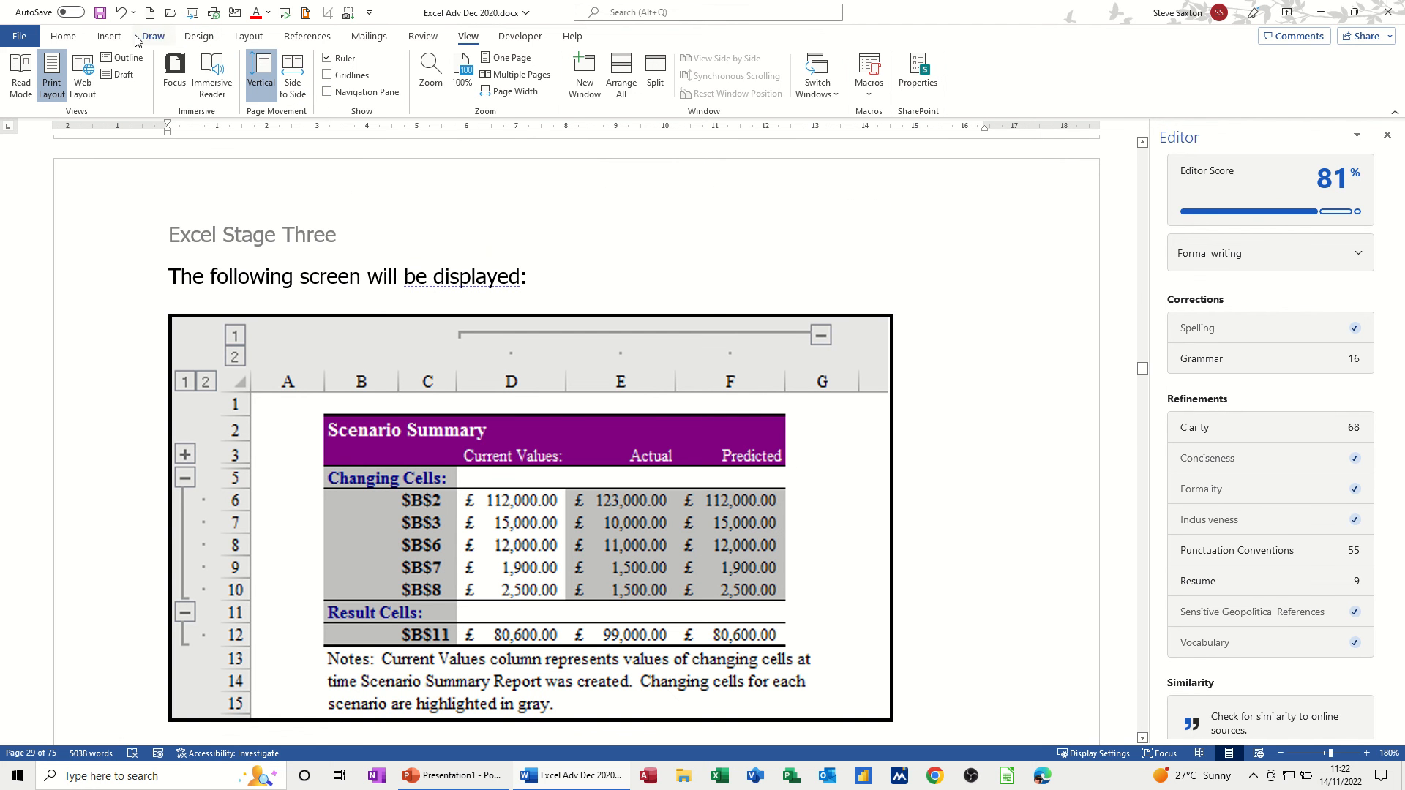
pyautogui.click(67, 38)
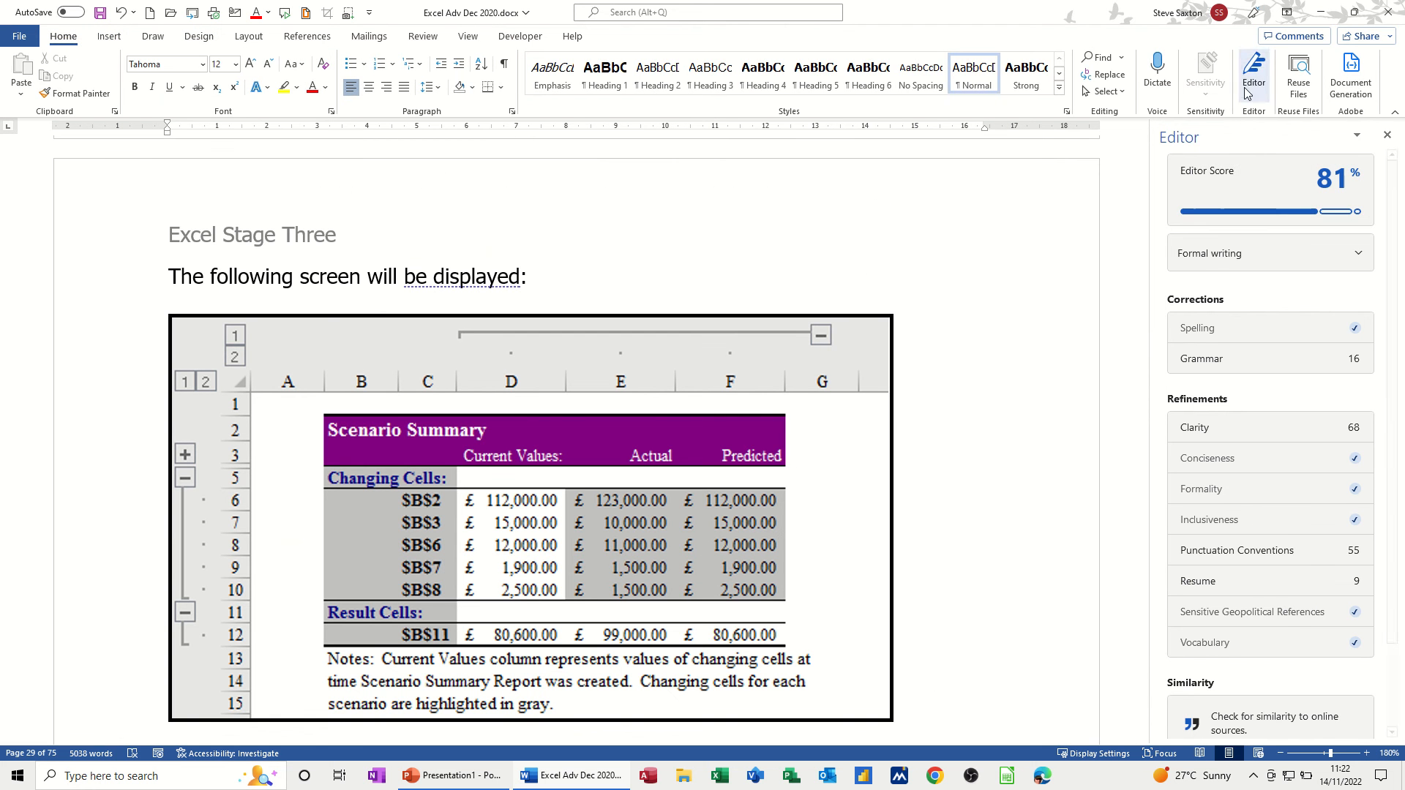